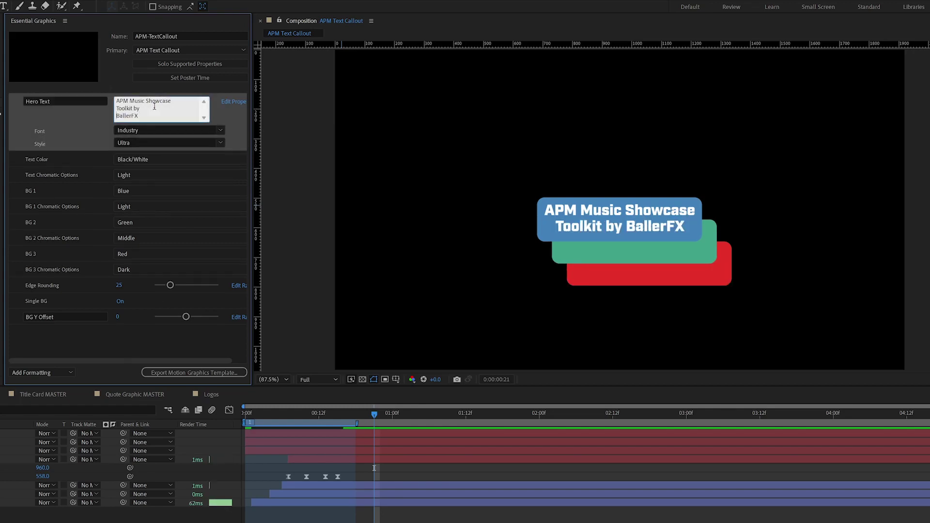
# Commit the callout title and drag BG Y Offset to -100 so the boxes sit behind it.
pyautogui.click(371, 320)
pyautogui.moveTo(186, 309); pyautogui.dragTo(110, 317)
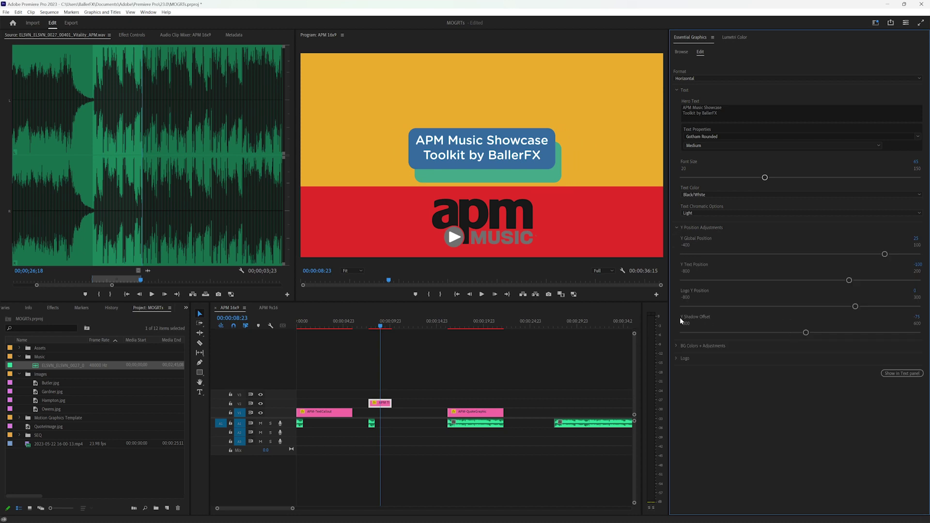
# Shrink the title's font size and adjust the title's Y position and the yellow band.
pyautogui.moveTo(805, 333); pyautogui.dragTo(790, 334)
pyautogui.moveTo(885, 254)
pyautogui.mouseDown()
pyautogui.moveTo(713, 255)
pyautogui.moveTo(902, 254)
pyautogui.mouseUp()
pyautogui.moveTo(849, 281); pyautogui.dragTo(801, 280)
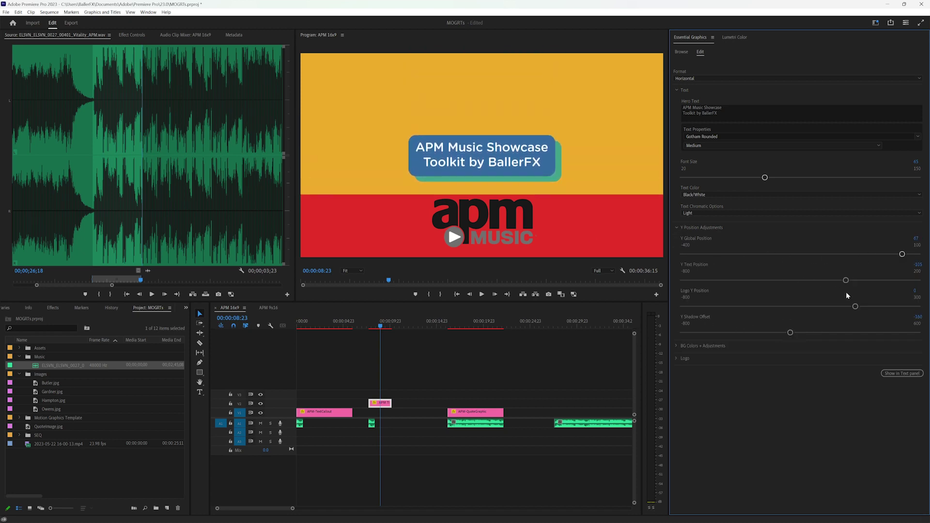
pyautogui.moveTo(856, 254); pyautogui.dragTo(825, 306)
# Set the BG 3 lower bar colour to Black/White.
pyautogui.click(703, 227)
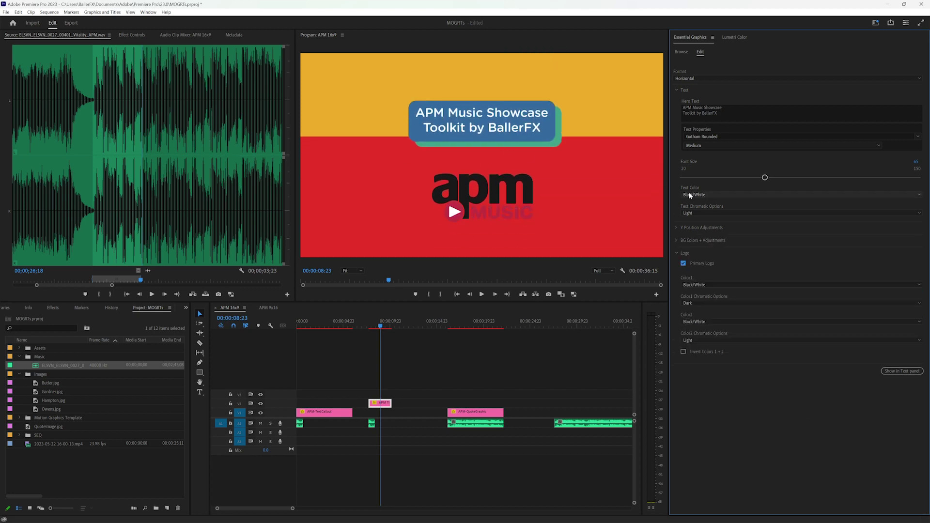
pyautogui.click(702, 240)
pyautogui.click(705, 331)
pyautogui.click(703, 387)
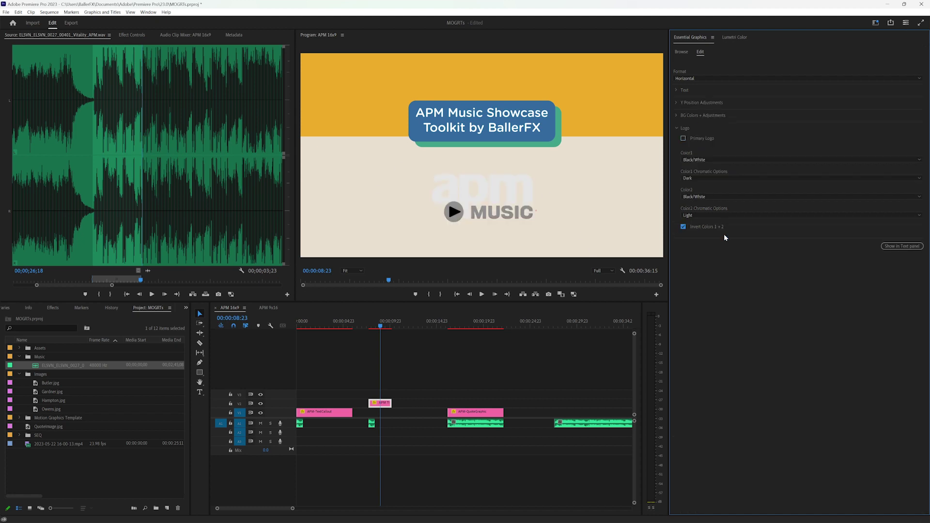
# Set logo Color1 to Red and Color2 to Black/White, inverting the logo's two colours.
pyautogui.click(683, 226)
pyautogui.click(702, 160)
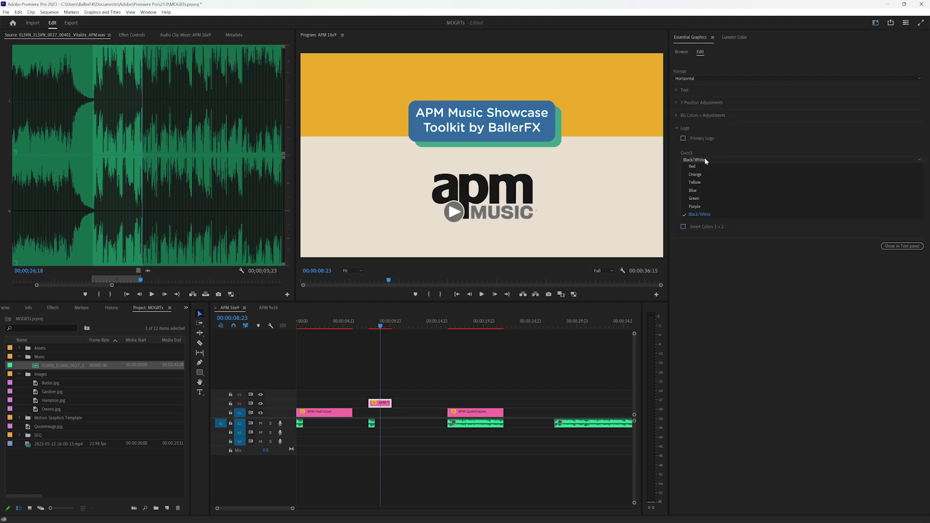
pyautogui.click(691, 173)
pyautogui.click(703, 197)
pyautogui.click(690, 209)
pyautogui.click(703, 196)
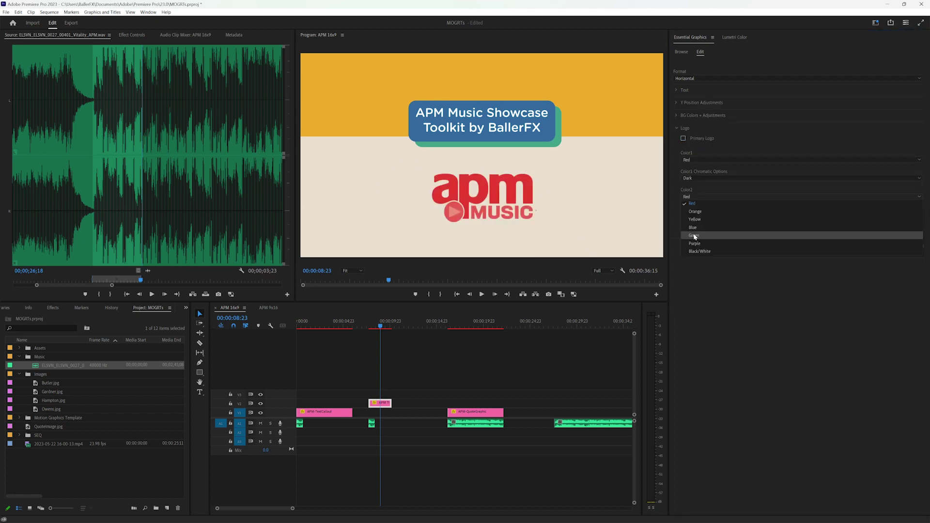
pyautogui.click(693, 235)
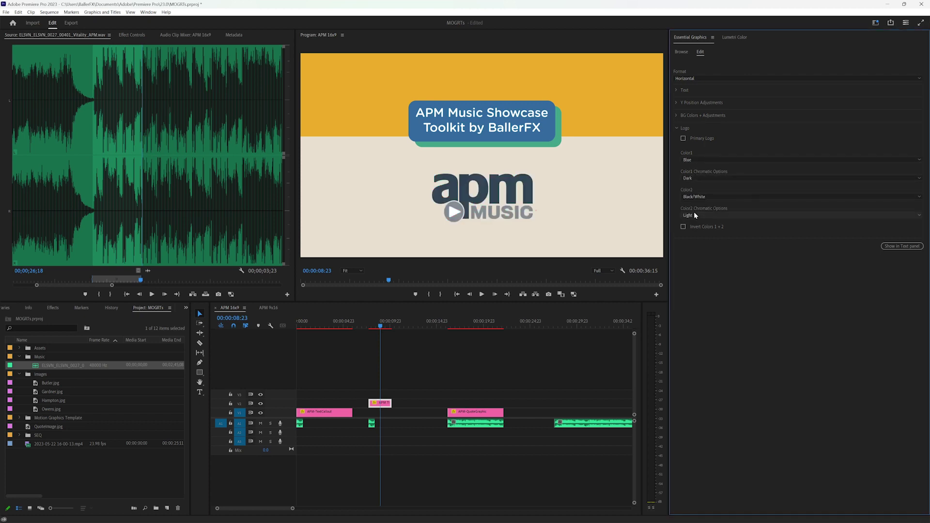
pyautogui.click(683, 227)
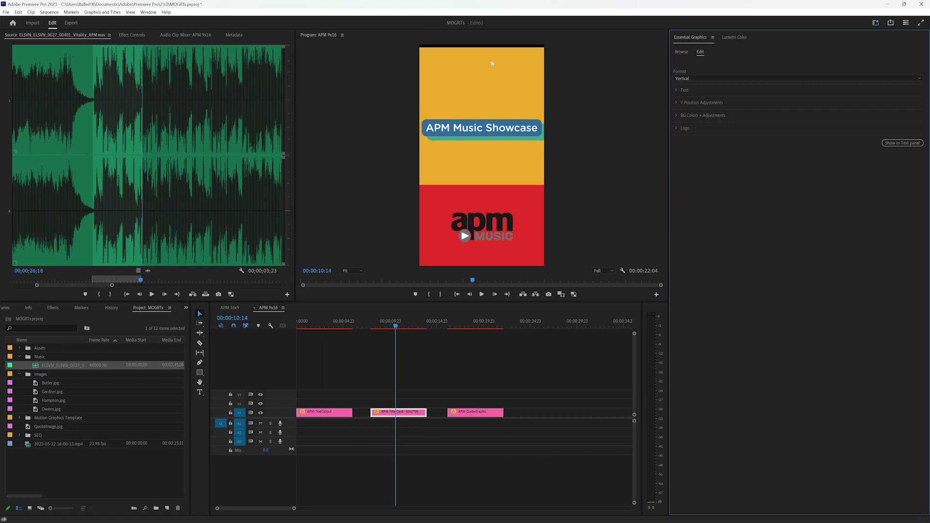
# Switch the title card to Horizontal format, preview the quote graphic clip, and collapse BG Colors.
pyautogui.click(708, 78)
pyautogui.click(700, 84)
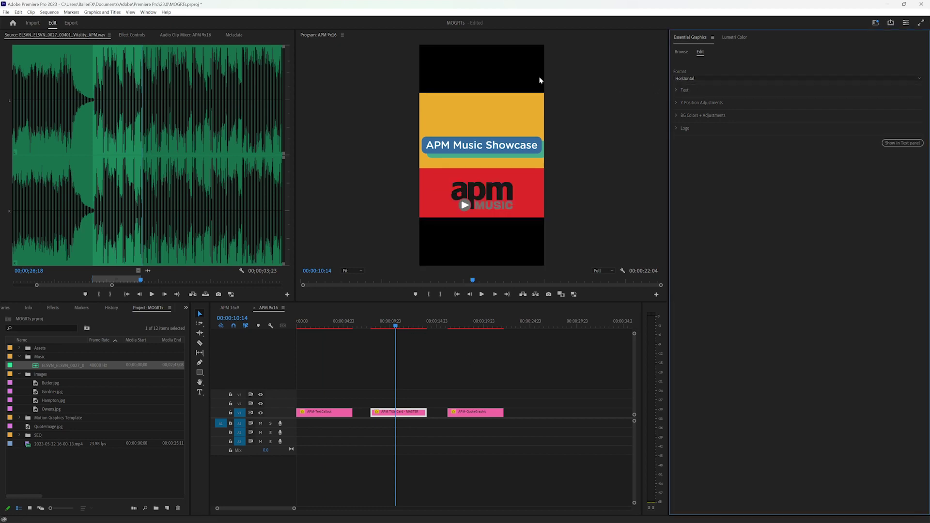
pyautogui.press('Down')
pyautogui.press('Down')
pyautogui.press('space')
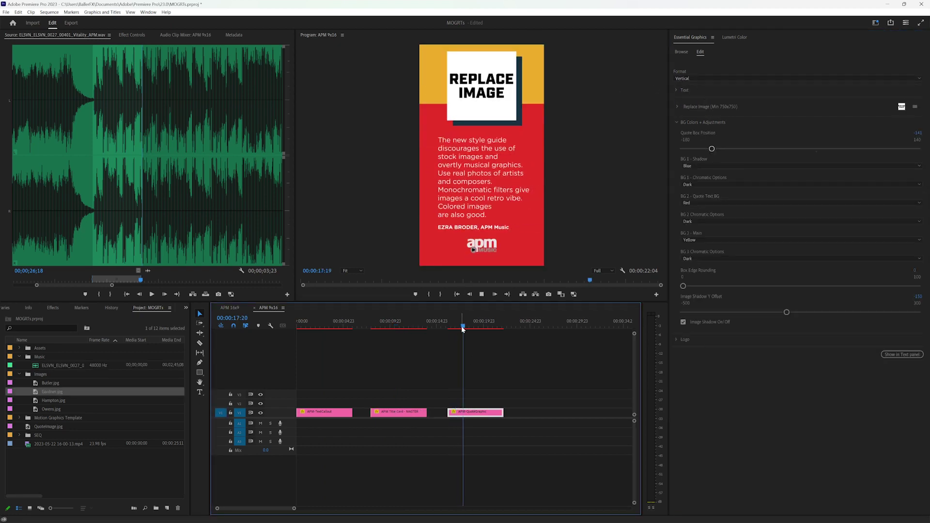
pyautogui.press('space')
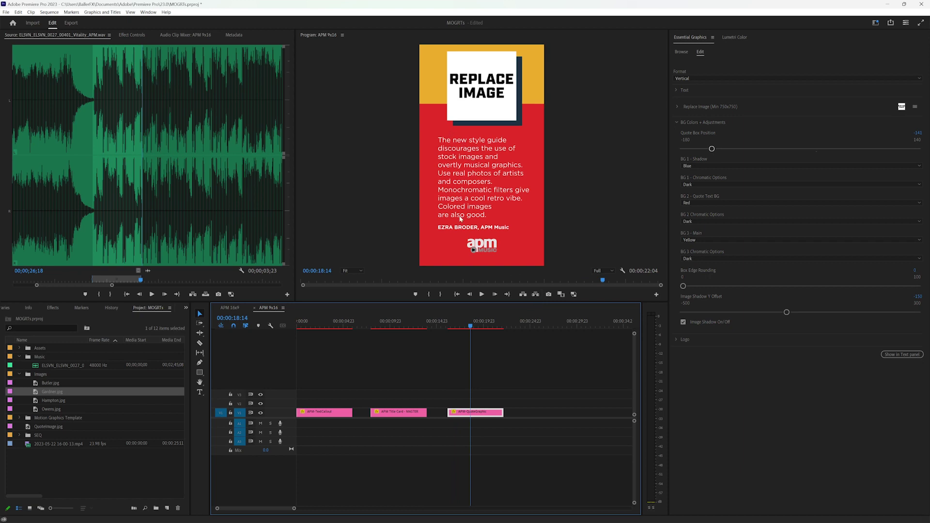
pyautogui.click(676, 121)
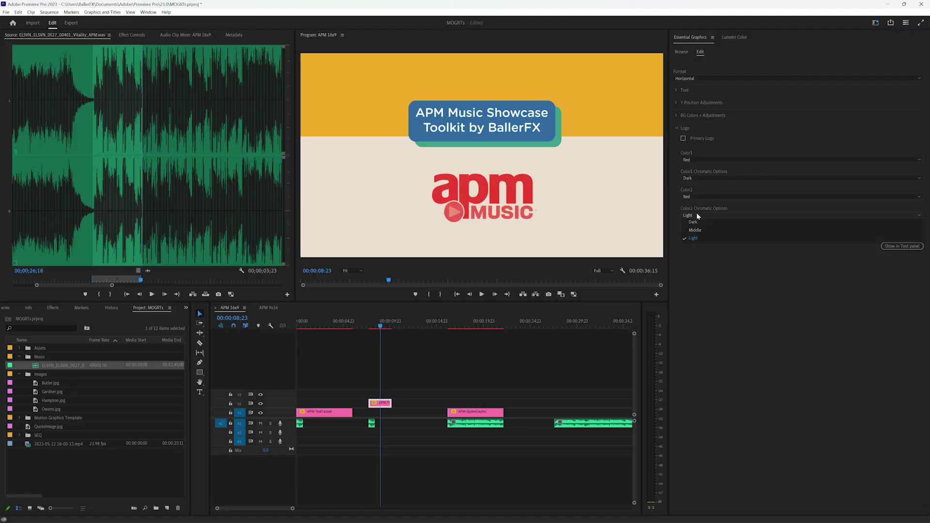
# Set logo Color1 (apm lettering) and Color2 (play icon) both to Blue.
pyautogui.click(688, 197)
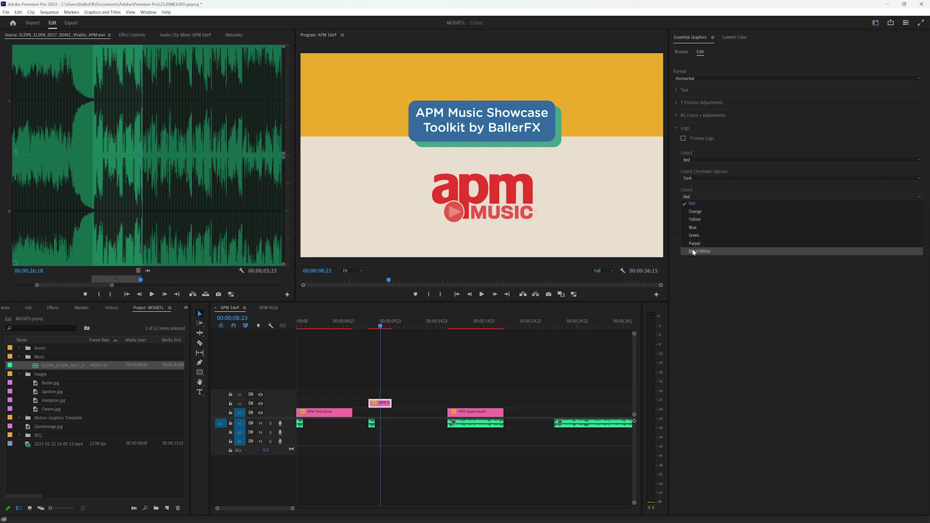
pyautogui.click(693, 251)
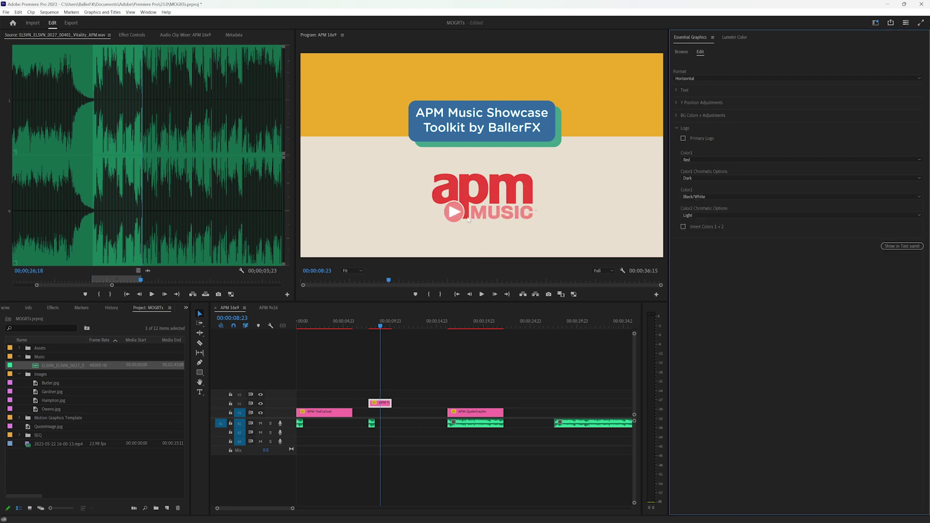
pyautogui.click(700, 158)
pyautogui.click(694, 179)
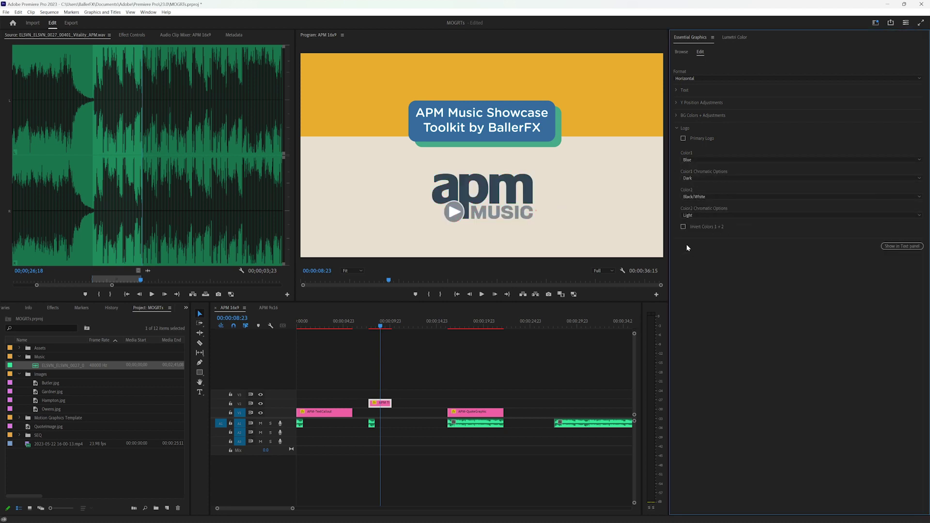
pyautogui.click(699, 198)
pyautogui.click(694, 227)
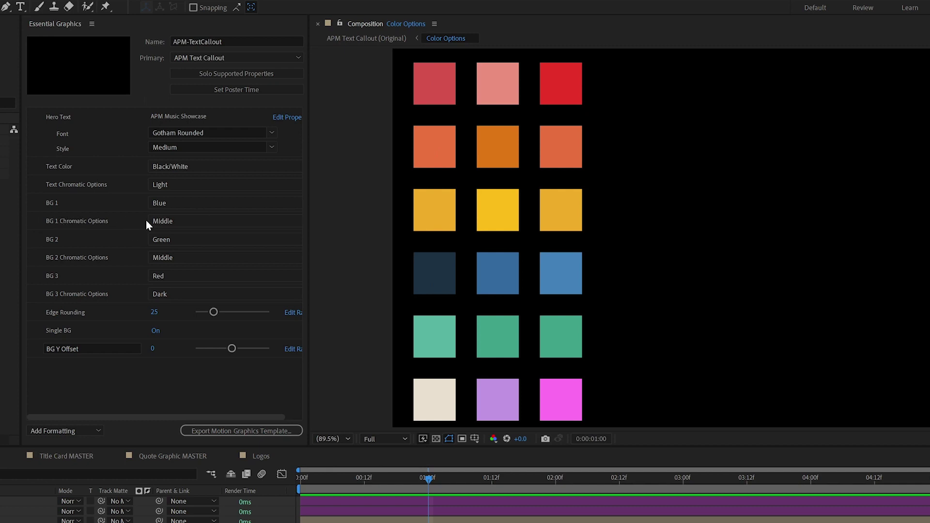
# Set BG 1's Chromatic Options to Light after briefly trying Dark.
pyautogui.click(172, 220)
pyautogui.click(176, 234)
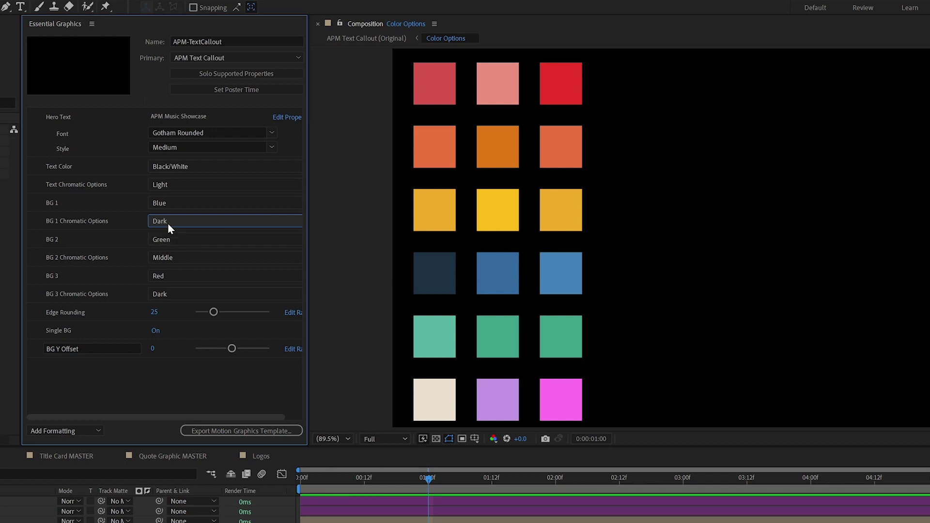
pyautogui.click(167, 222)
pyautogui.click(169, 264)
pyautogui.click(164, 220)
pyautogui.click(169, 226)
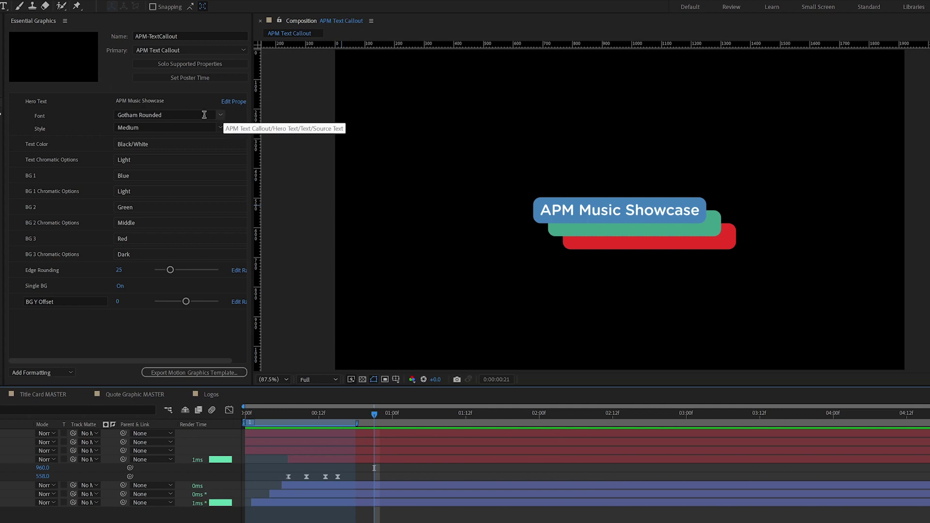
# Apply the Industry Ultra font to the callout title and start a second title line.
pyautogui.click(170, 113)
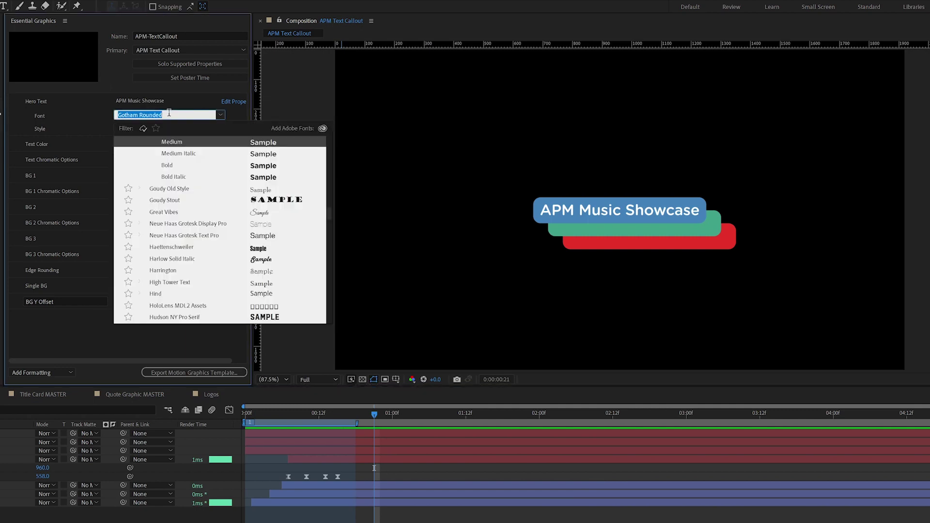
pyautogui.write('industry')
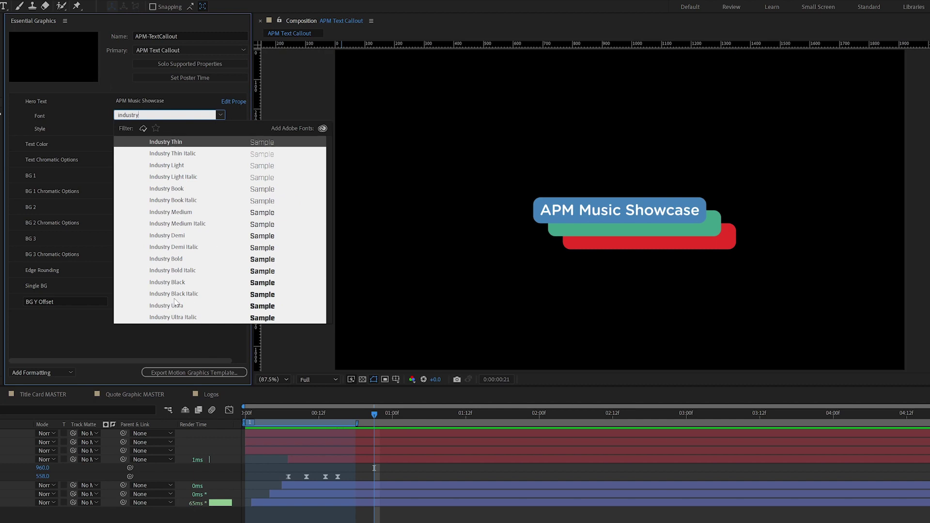
pyautogui.click(176, 306)
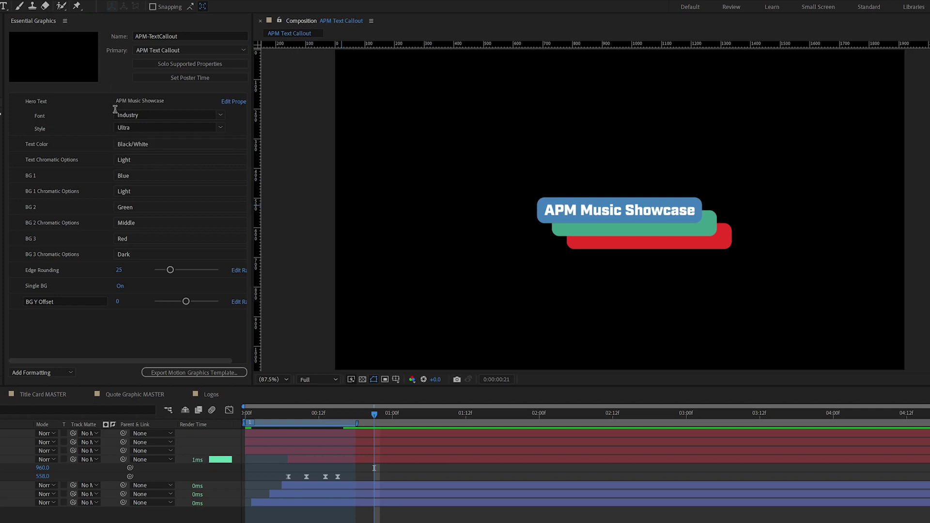
pyautogui.click(144, 102)
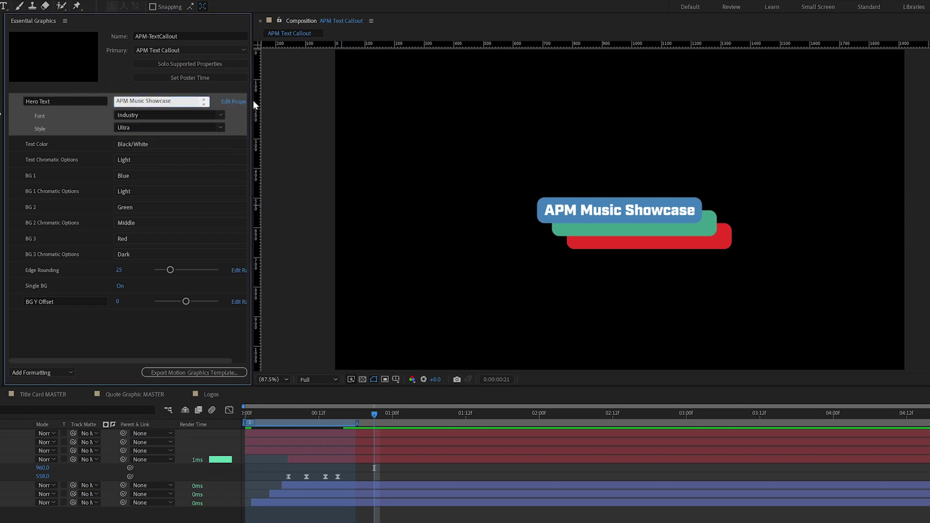
pyautogui.press('Return')
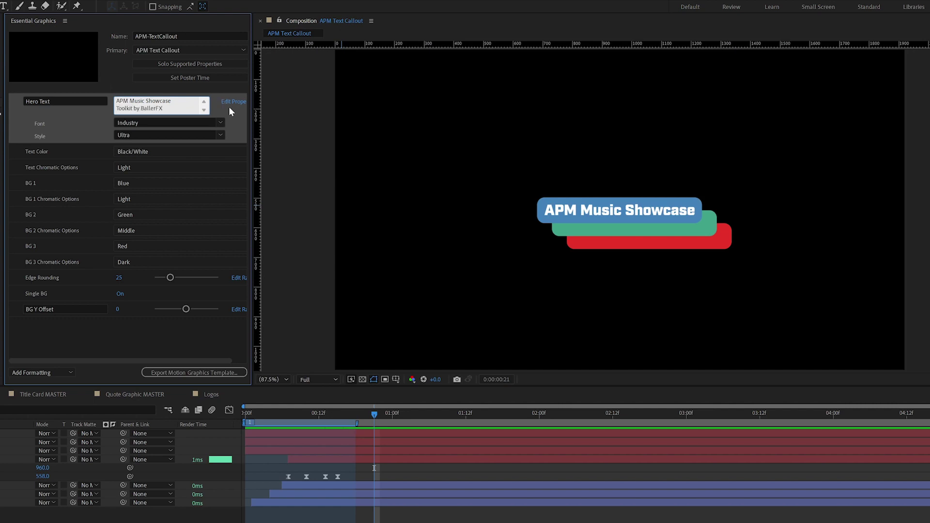
# Commit the two-line title 'APM Music Showcase' / 'Toolkit by BallerFX', undoing an extra line break.
pyautogui.click(130, 342)
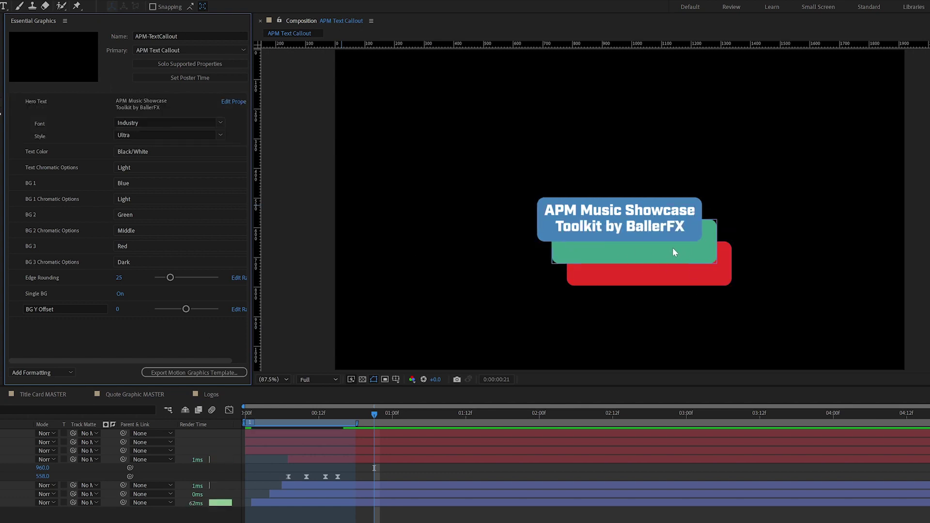
pyautogui.click(141, 108)
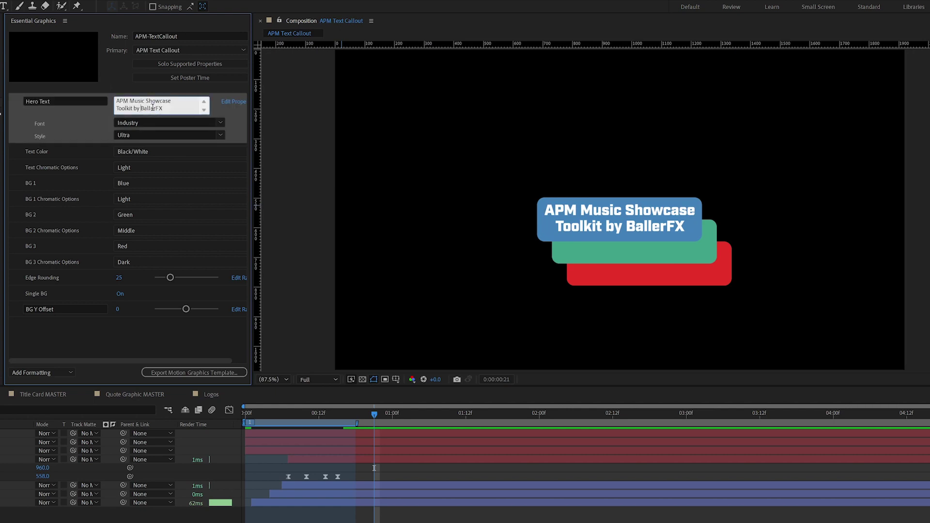
pyautogui.press('Return')
pyautogui.click(125, 341)
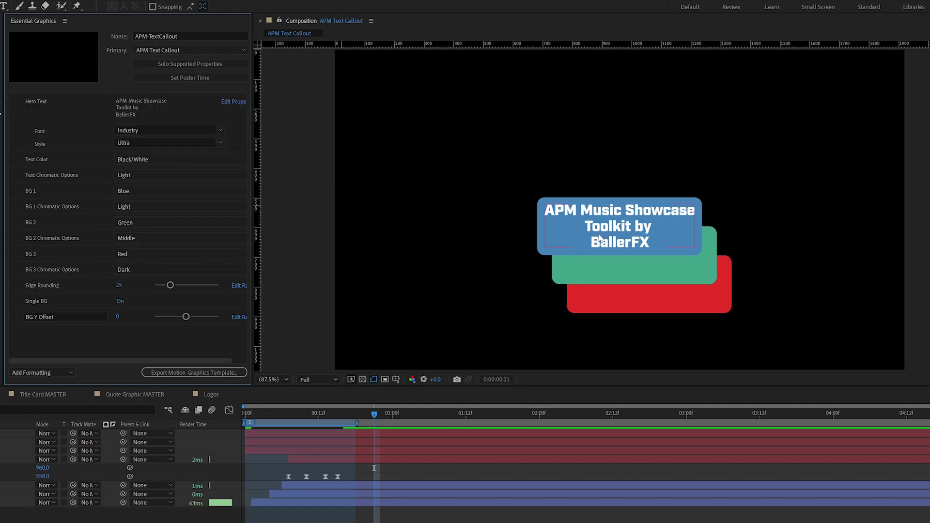
pyautogui.hotkey('ctrl', 'z')
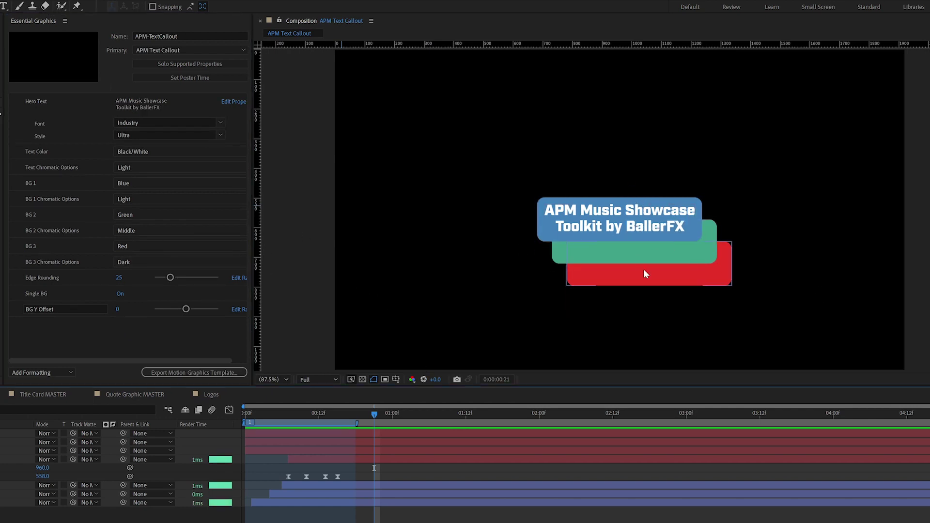
# Set BG Y Offset to -100, test spreading the boxes, then set Edge Rounding to 0.
pyautogui.click(43, 309)
pyautogui.moveTo(191, 310); pyautogui.dragTo(144, 312)
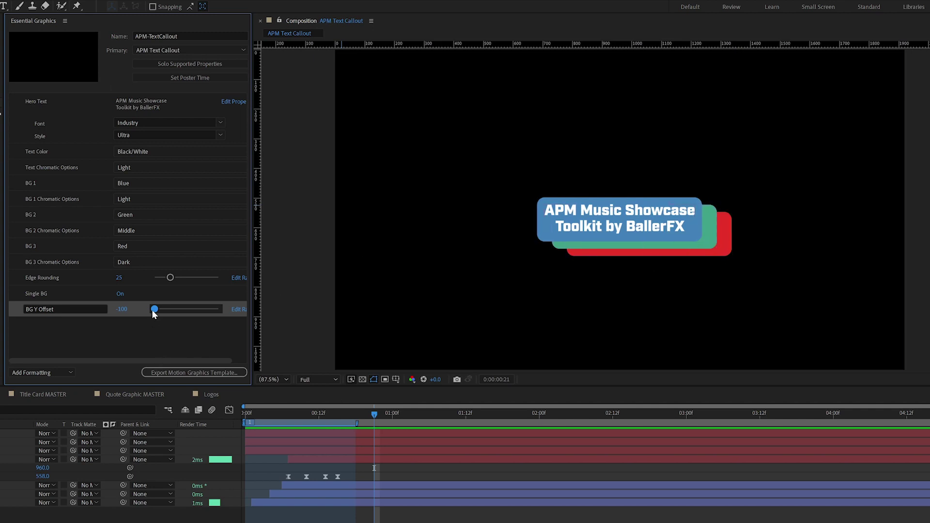
pyautogui.moveTo(154, 313); pyautogui.dragTo(115, 306)
pyautogui.moveTo(154, 310)
pyautogui.mouseDown()
pyautogui.moveTo(177, 311)
pyautogui.moveTo(137, 307)
pyautogui.moveTo(203, 308)
pyautogui.moveTo(137, 307)
pyautogui.mouseUp()
pyautogui.moveTo(172, 280); pyautogui.dragTo(154, 278)
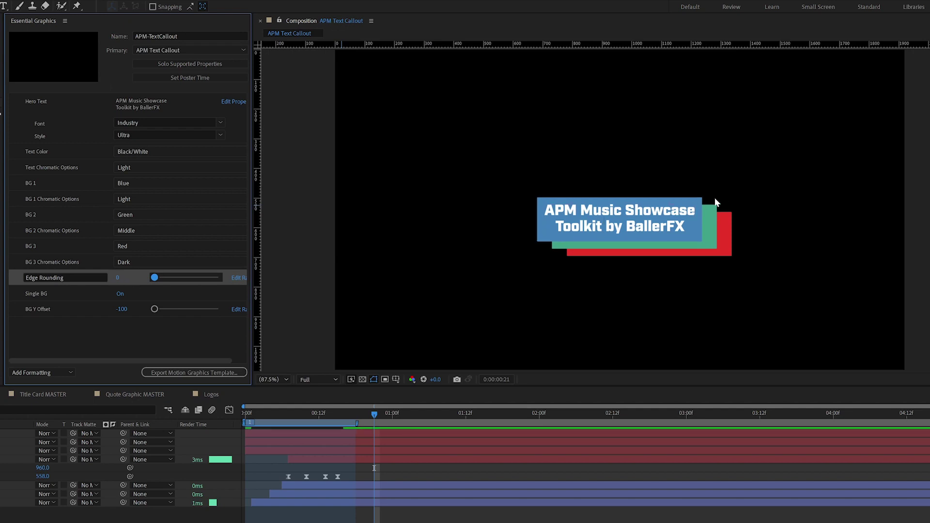
pyautogui.moveTo(155, 278); pyautogui.dragTo(339, 282)
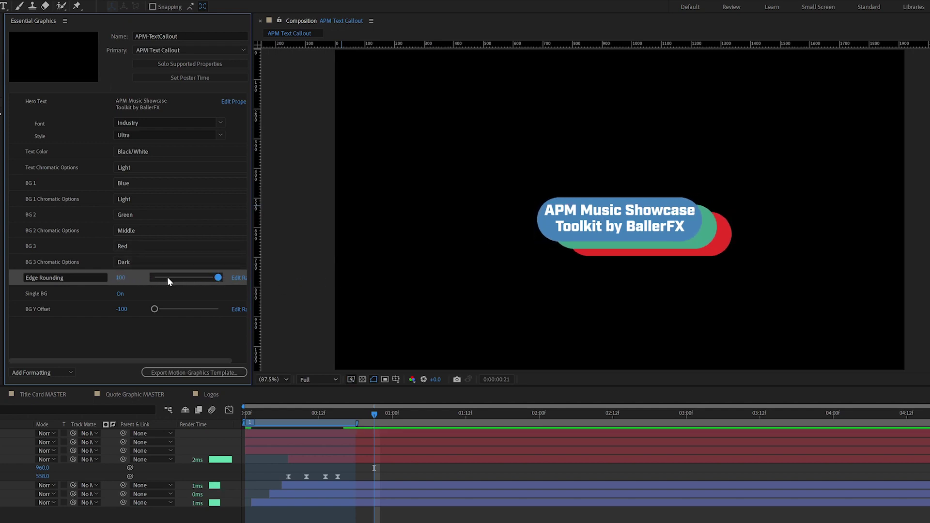
pyautogui.moveTo(167, 277); pyautogui.dragTo(150, 278)
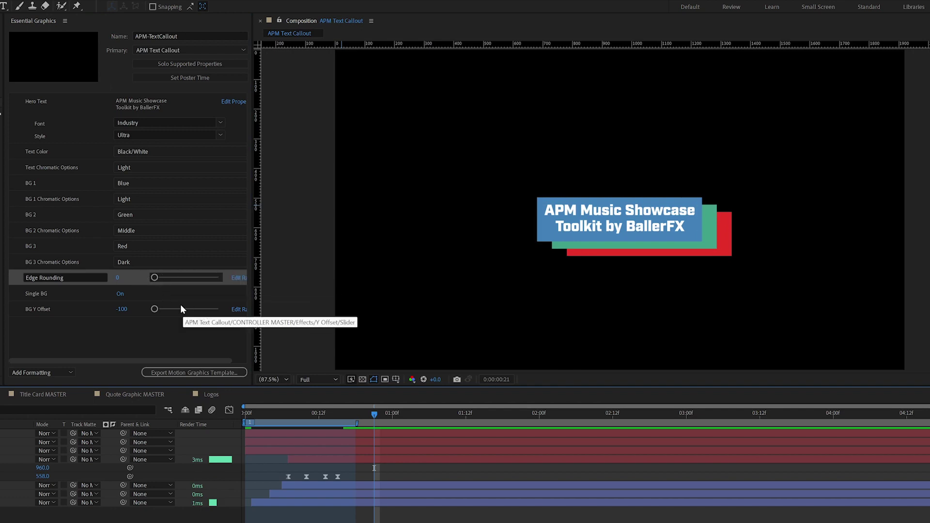
# Toggle Single BG off, replay the callout's intro animation, then turn Single BG back on.
pyautogui.click(120, 294)
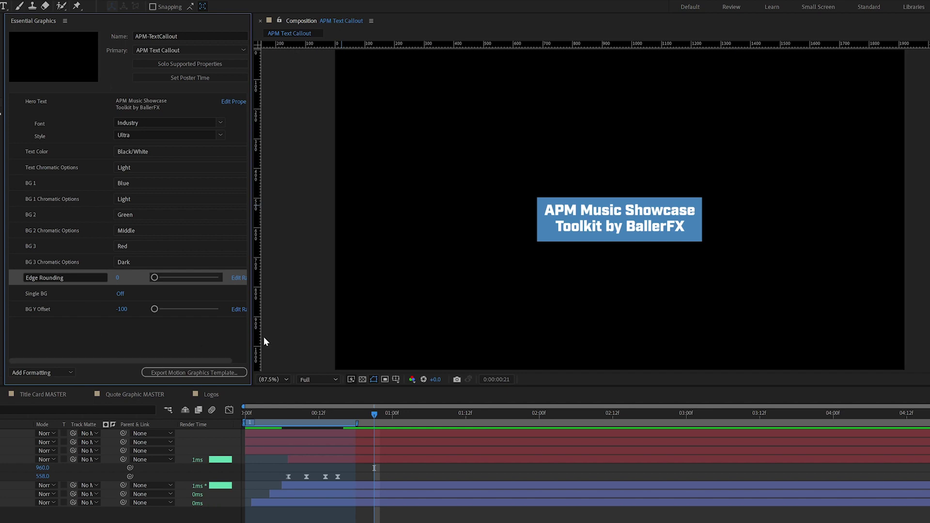
pyautogui.moveTo(366, 414); pyautogui.dragTo(202, 414)
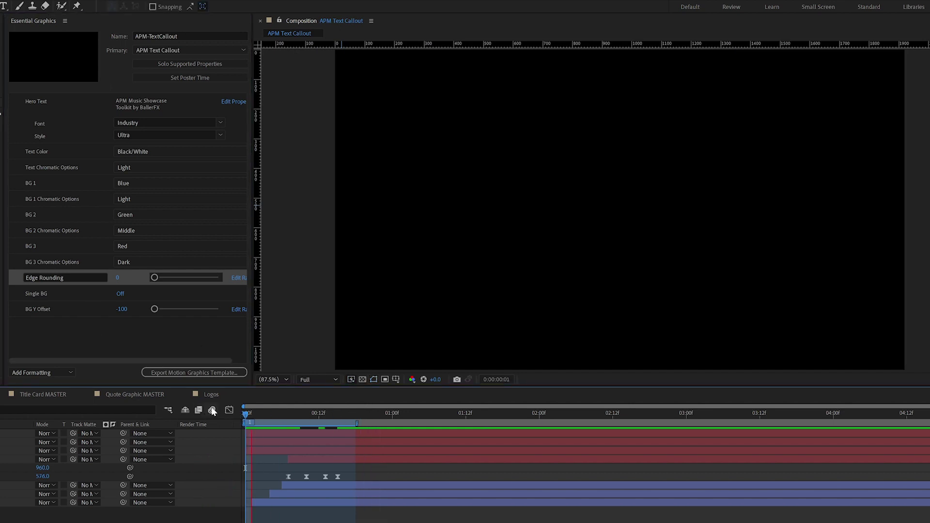
pyautogui.press('space')
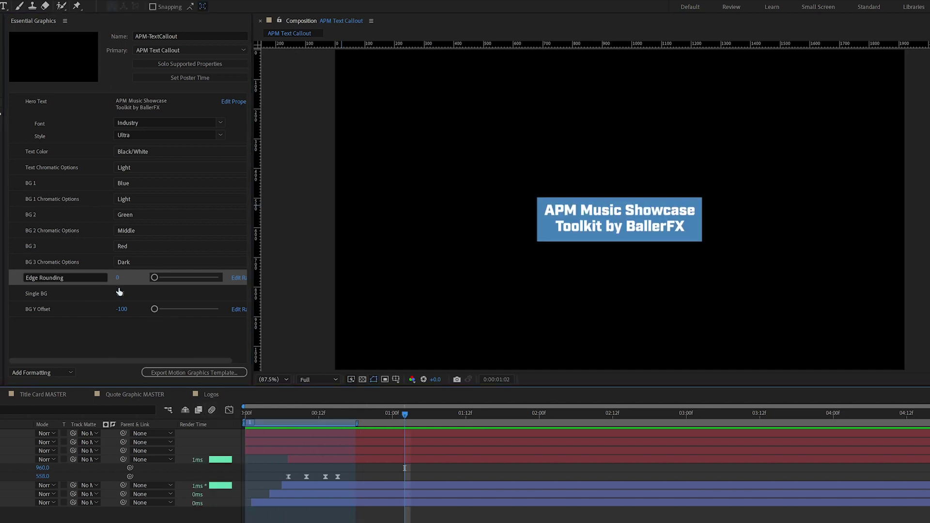
pyautogui.click(121, 295)
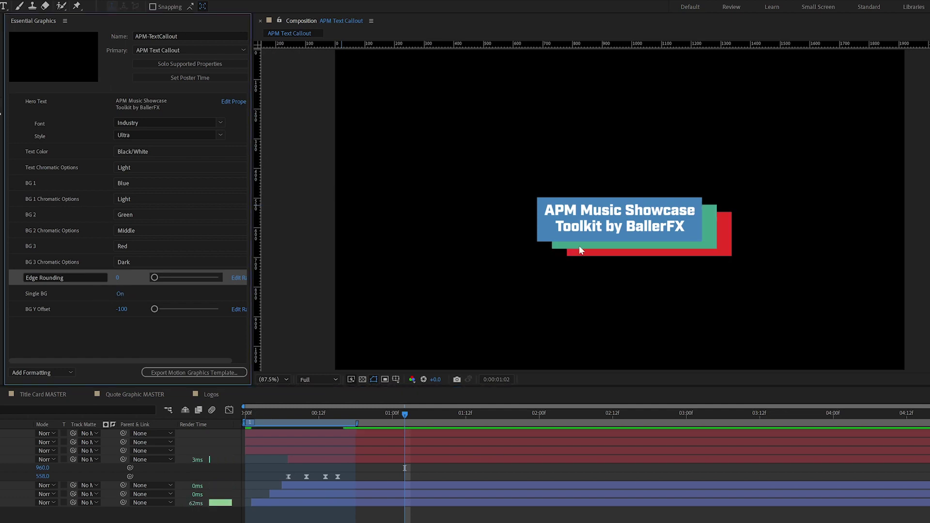
# Set Edge Rounding to 25.
pyautogui.click(117, 279)
pyautogui.write('25')
pyautogui.press('Return')
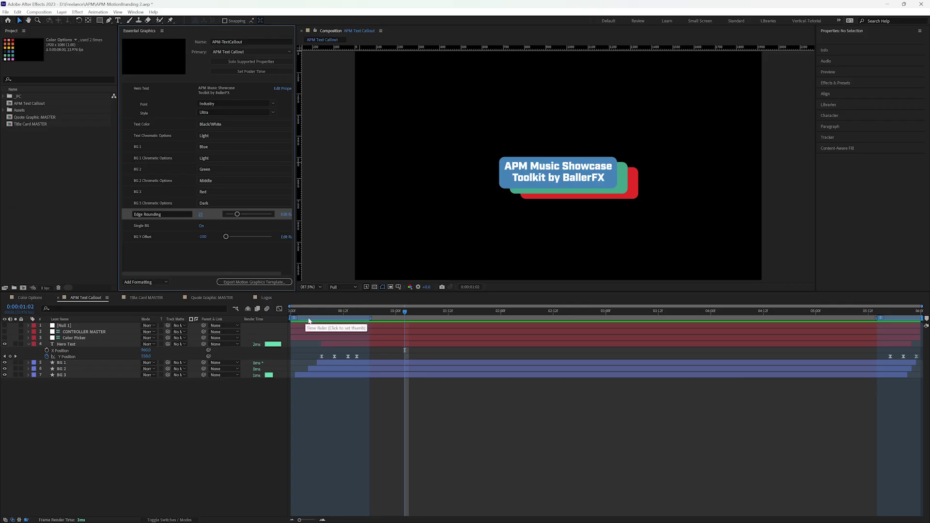
# Move to frame 15 and inspect the start marker's options without changes.
pyautogui.click(358, 317)
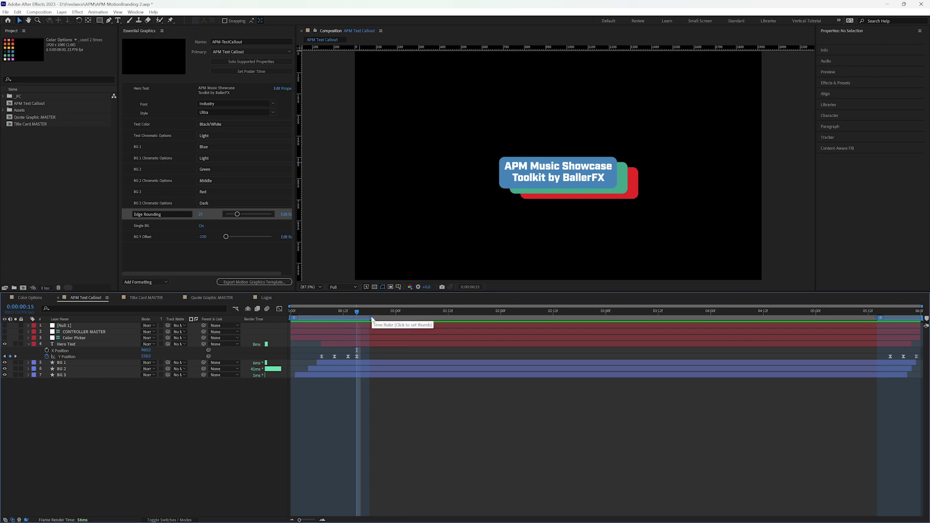
pyautogui.rightClick(372, 318)
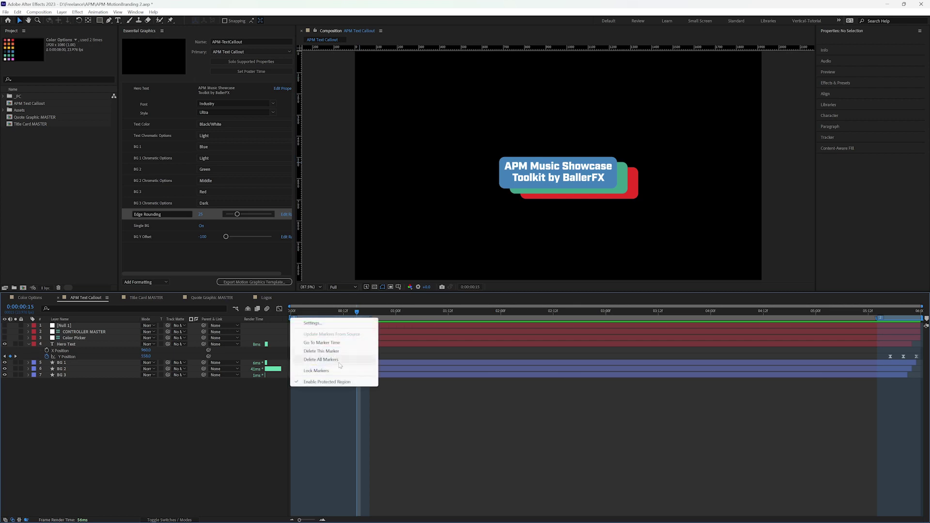
pyautogui.click(430, 407)
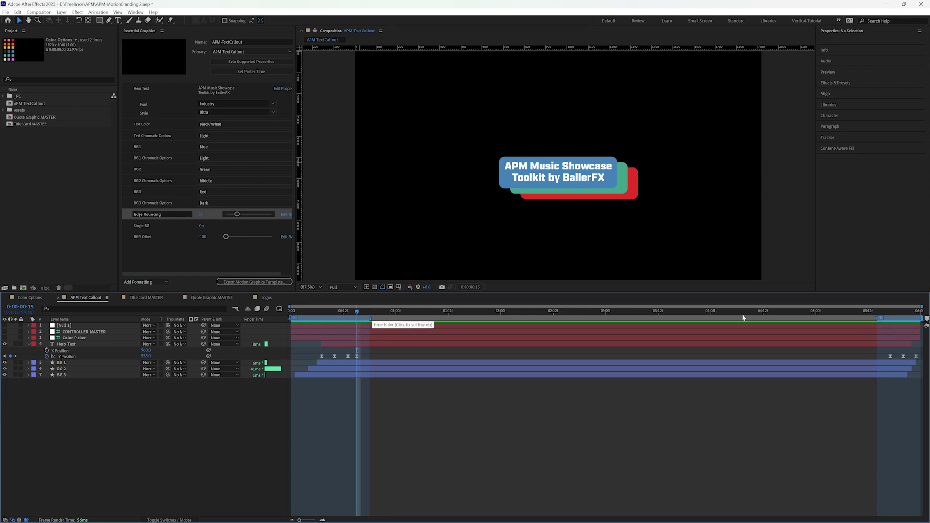
# Add a composition marker near 03:00f, delete it, then scrub the animation to 1:23.
pyautogui.moveTo(927, 319); pyautogui.dragTo(597, 321)
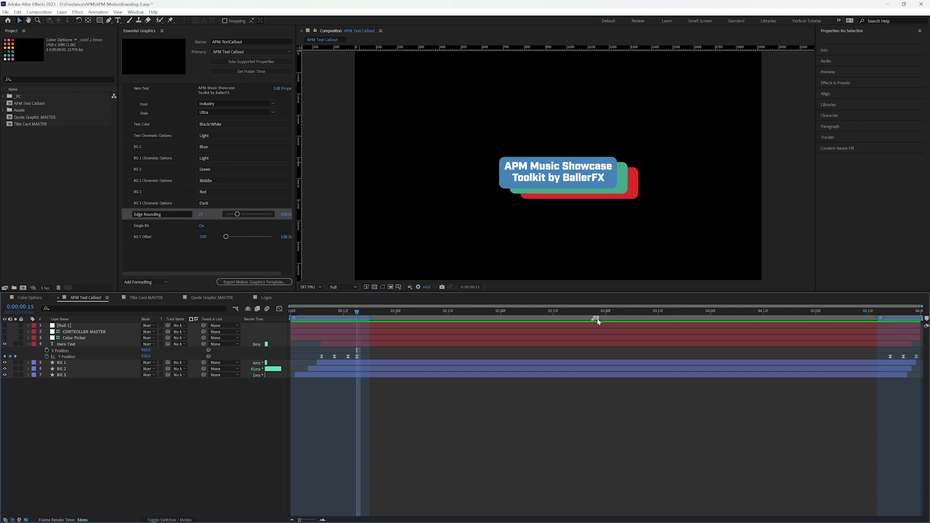
pyautogui.rightClick(595, 319)
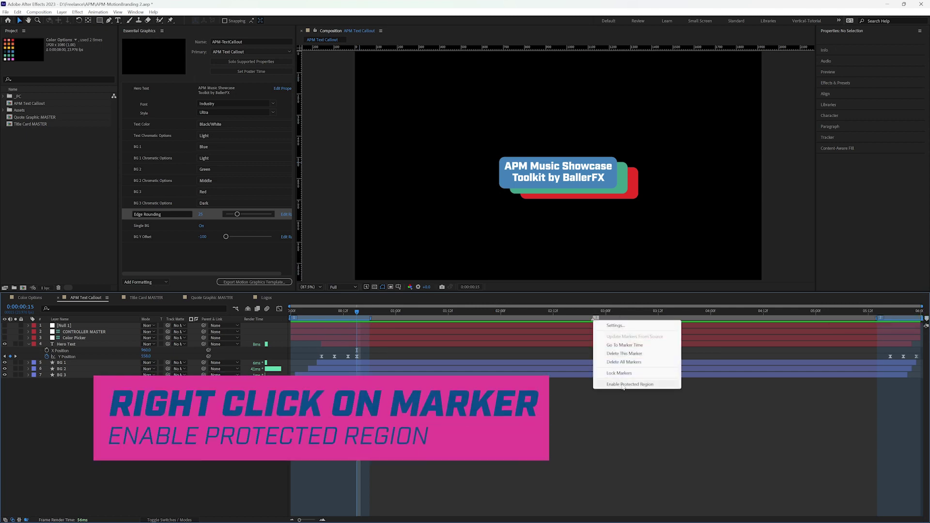
pyautogui.click(617, 413)
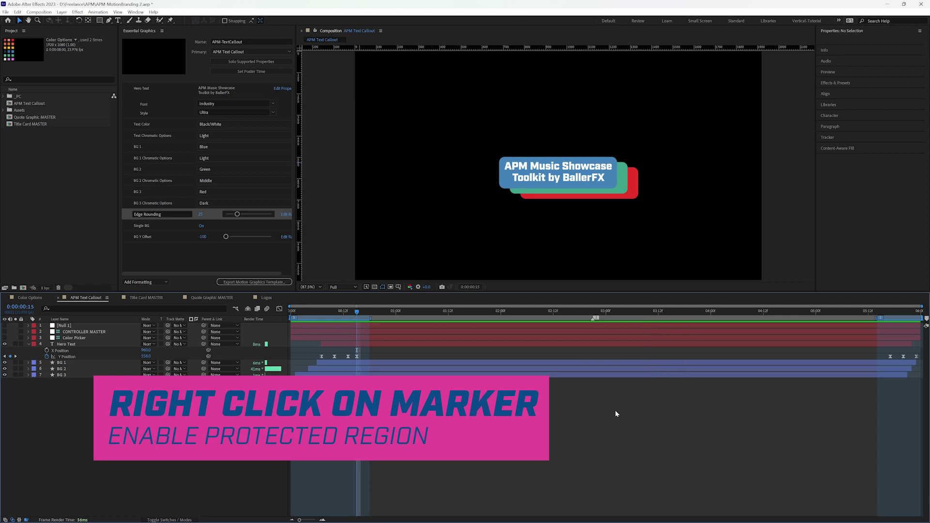
pyautogui.rightClick(595, 318)
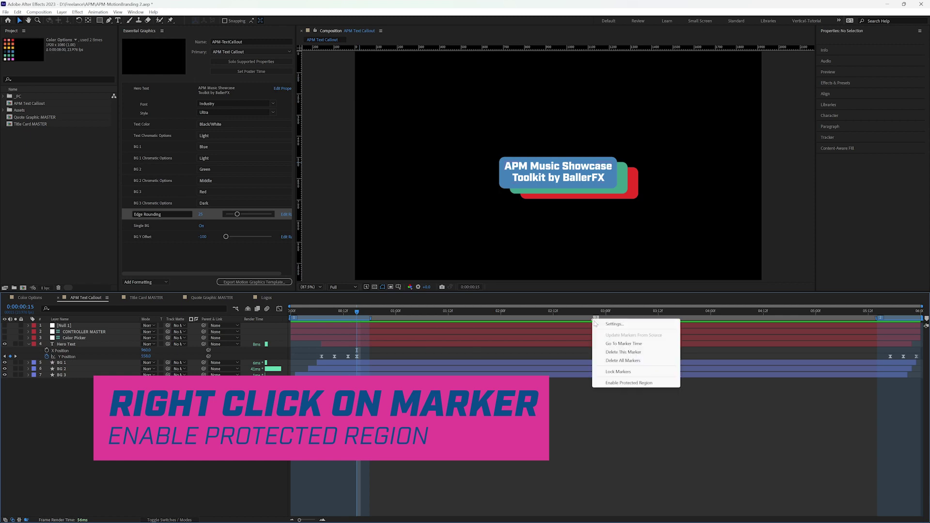
pyautogui.click(614, 353)
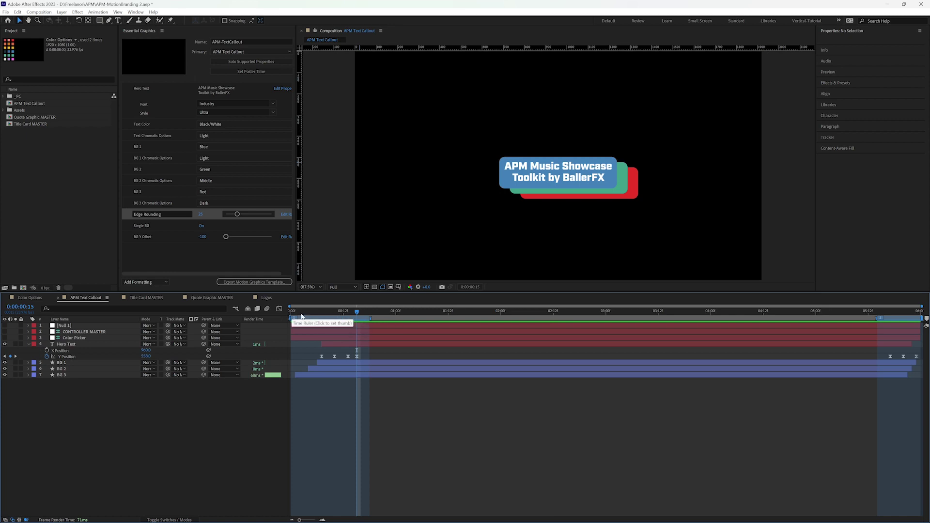
pyautogui.moveTo(338, 310); pyautogui.dragTo(369, 312)
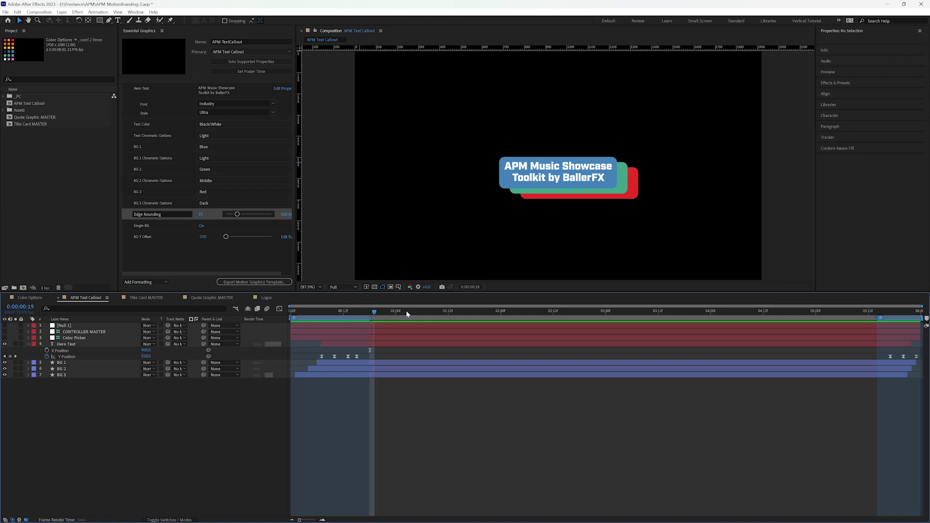
pyautogui.click(497, 313)
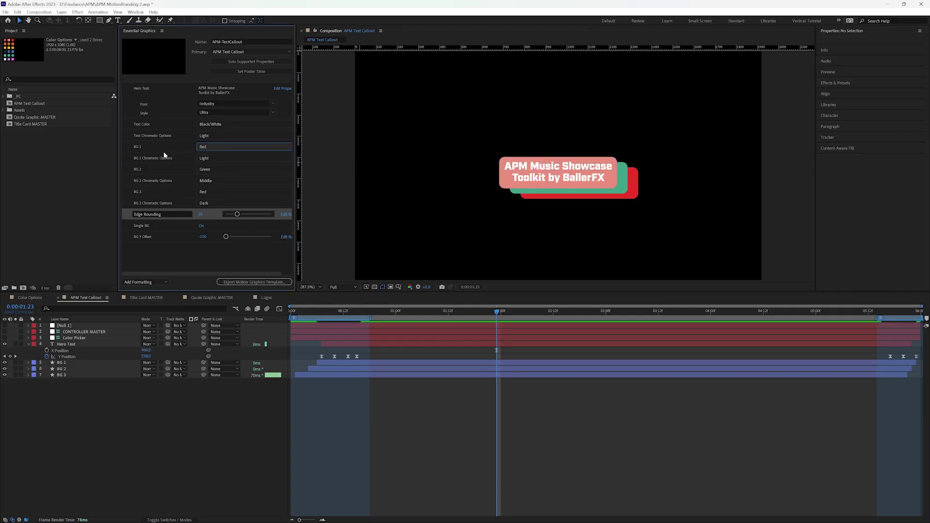
# Set the callout's front box (BG 1) to Red after briefly trying Yellow.
pyautogui.click(209, 148)
pyautogui.click(213, 155)
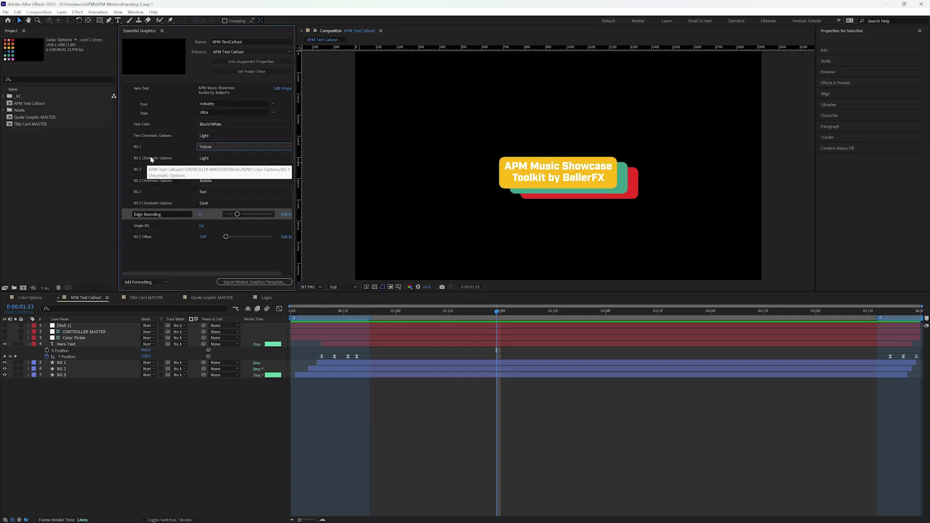
pyautogui.click(205, 148)
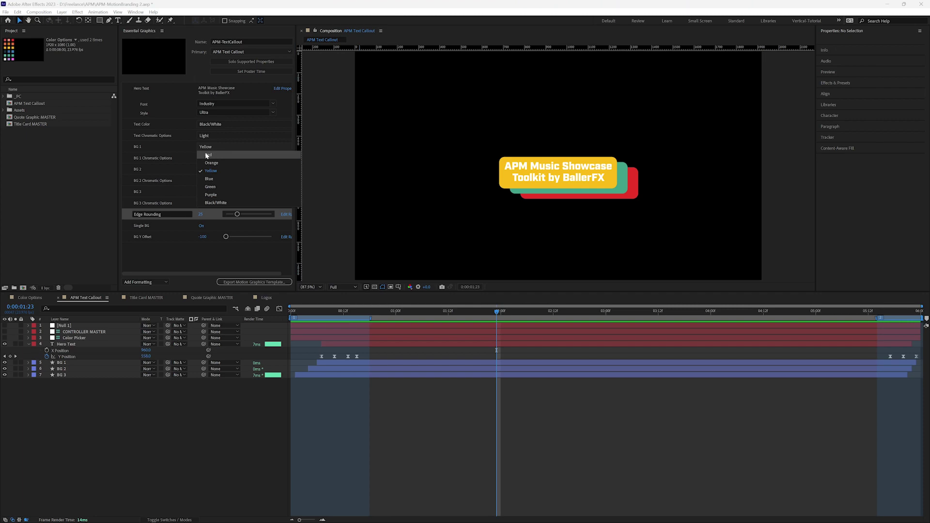
pyautogui.click(206, 154)
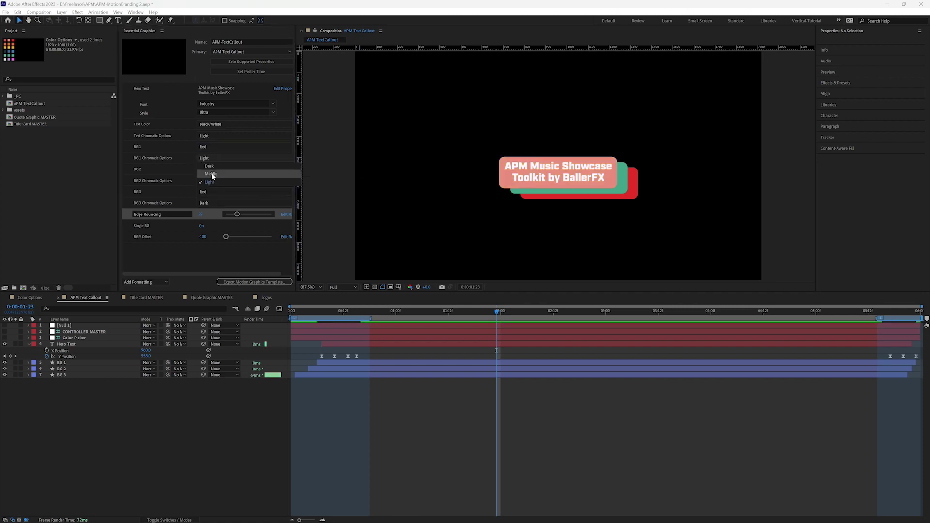
# Make the rear box (BG 3) Blue with the Light shade and bring up Title Card MASTER.
pyautogui.scroll(-2, 203, 158)
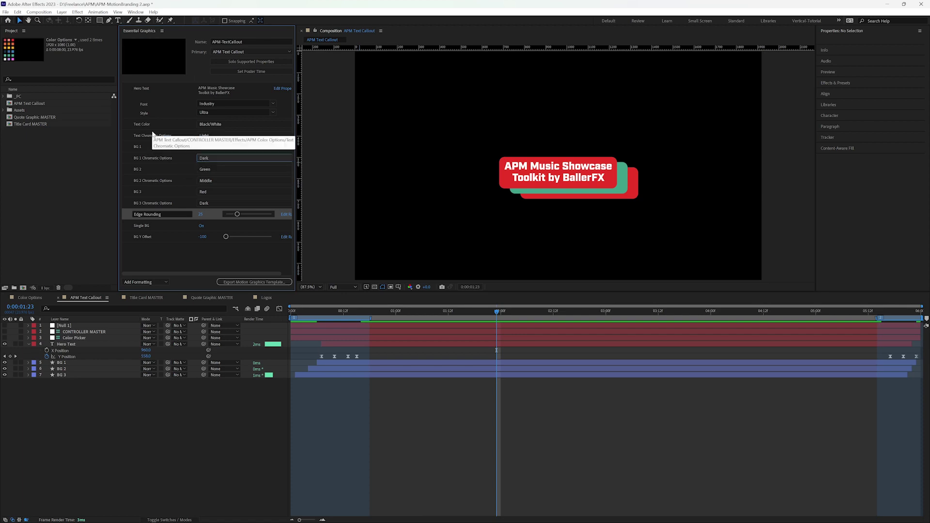
pyautogui.click(213, 192)
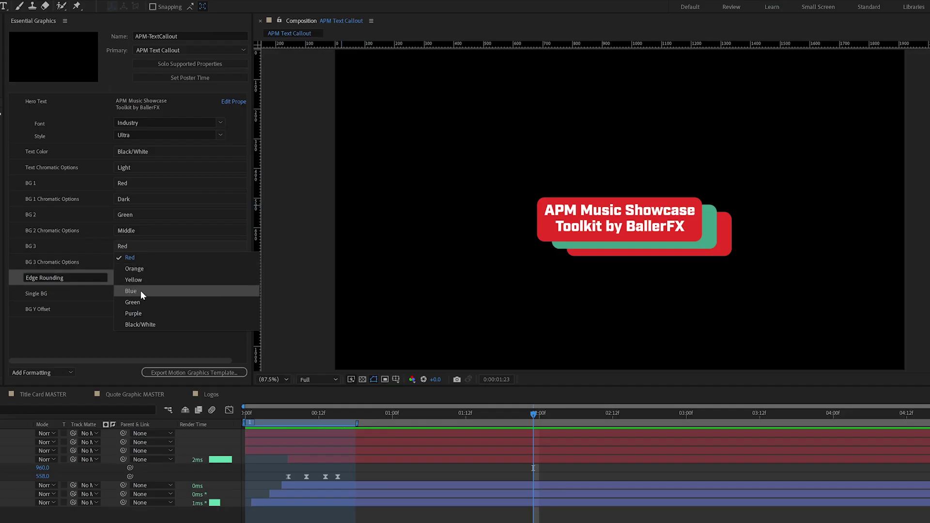
pyautogui.click(139, 290)
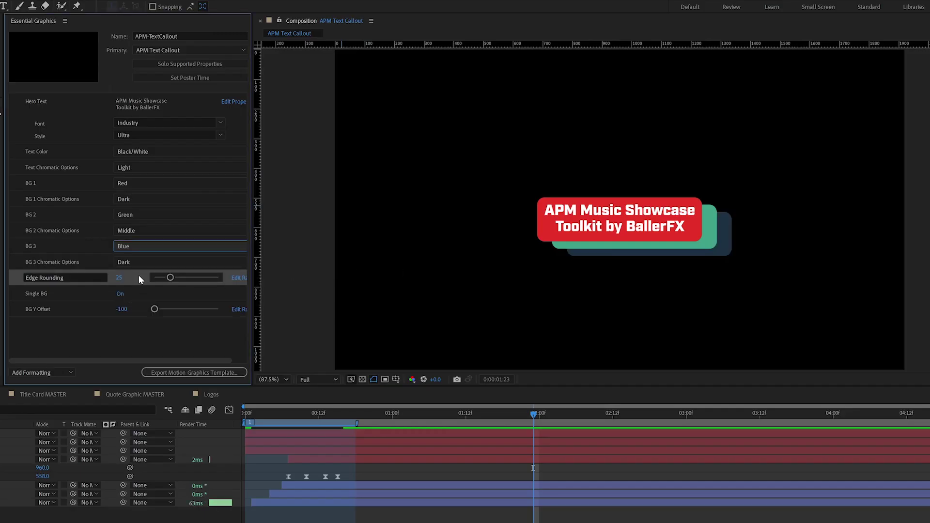
pyautogui.click(126, 263)
pyautogui.click(133, 291)
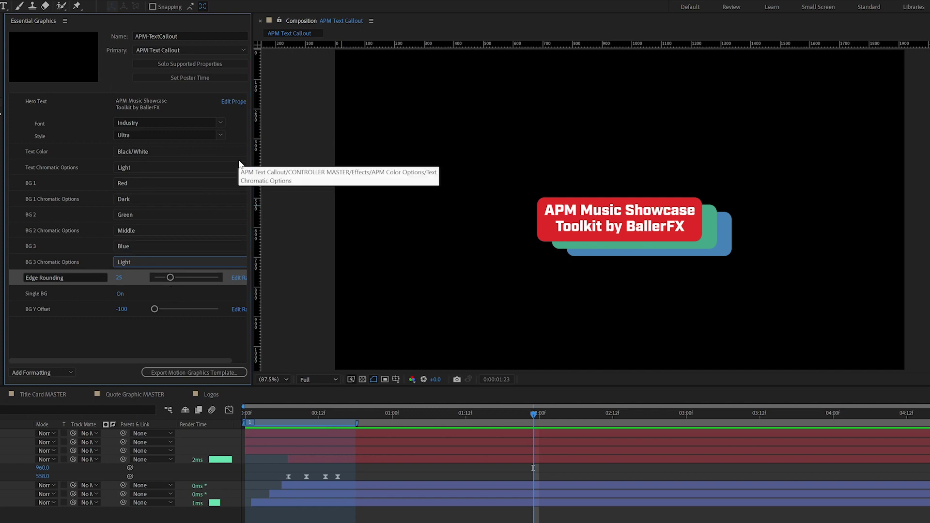
pyautogui.click(43, 394)
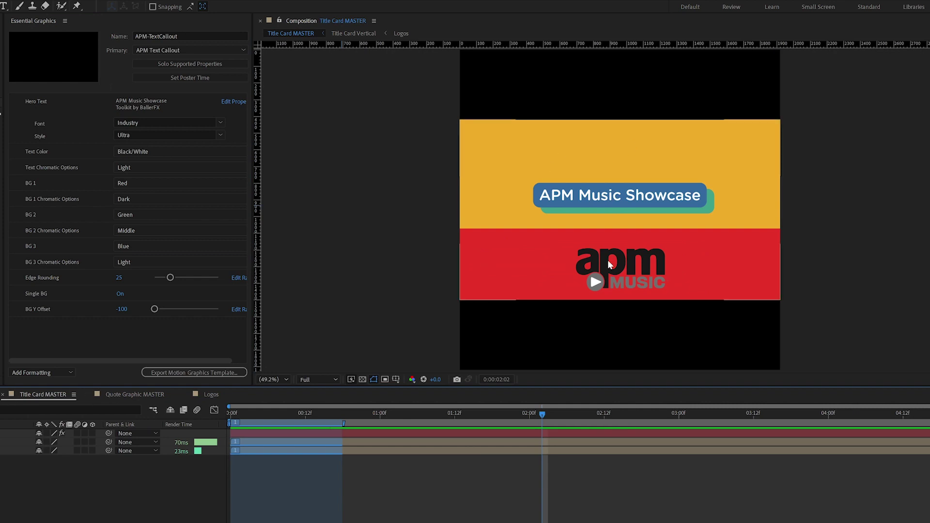
# Cycle through Quote Graphic MASTER, APM Text Callout and Title Card MASTER, then scrub Premiere's sequence near two seconds.
pyautogui.click(135, 394)
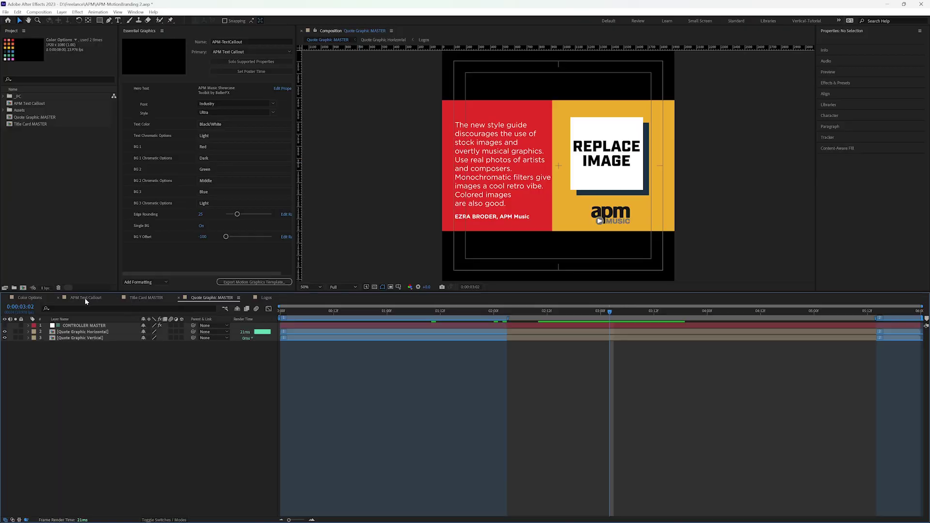
pyautogui.click(86, 298)
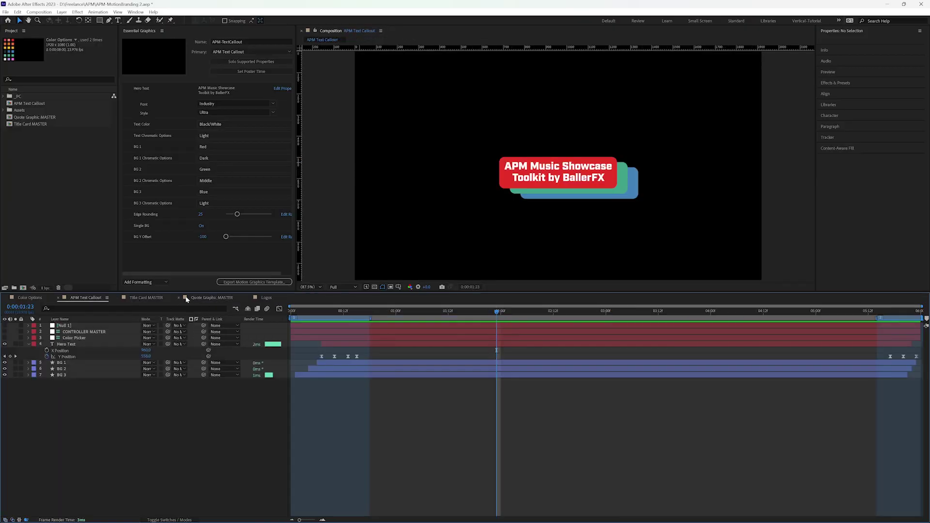
pyautogui.click(139, 299)
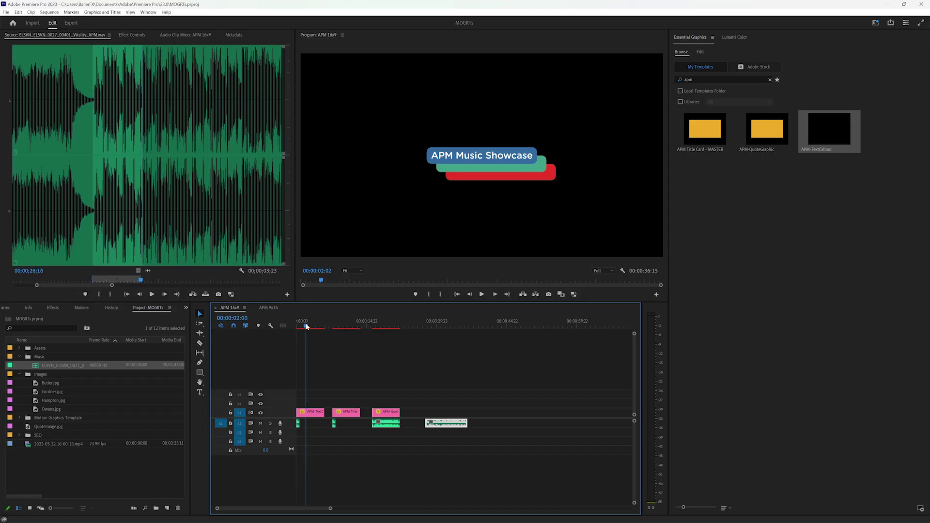
pyautogui.moveTo(306, 326); pyautogui.dragTo(312, 326)
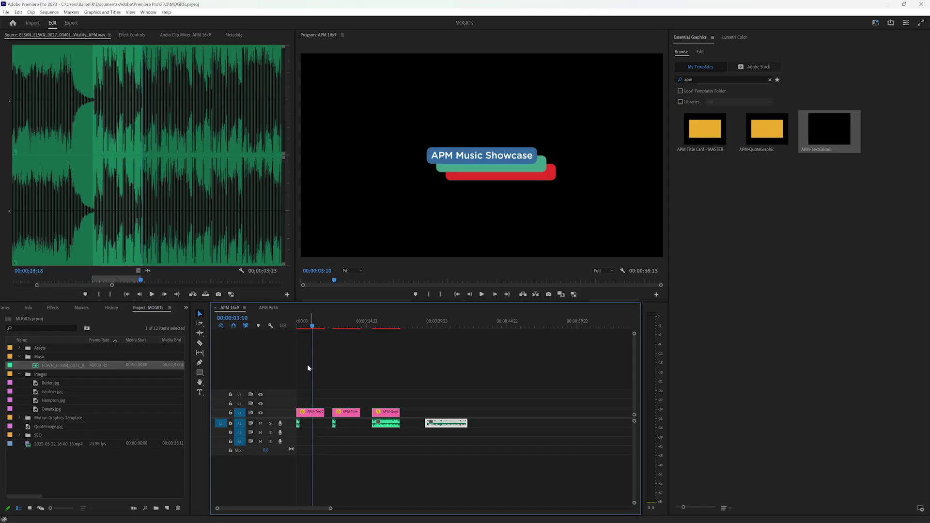
# Add a 'by BallerFX' second line to the callout's Hero Text and drag BG Y Offset to -100.
pyautogui.click(314, 418)
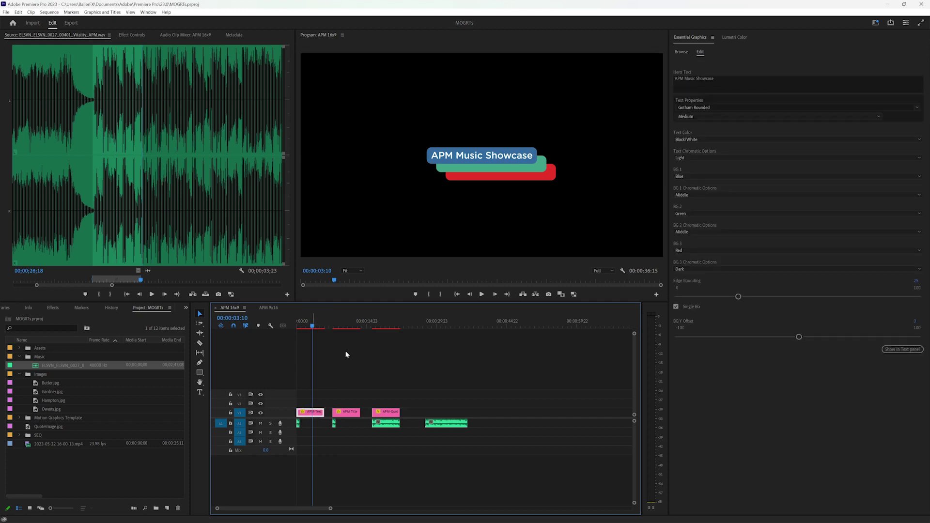
pyautogui.click(739, 79)
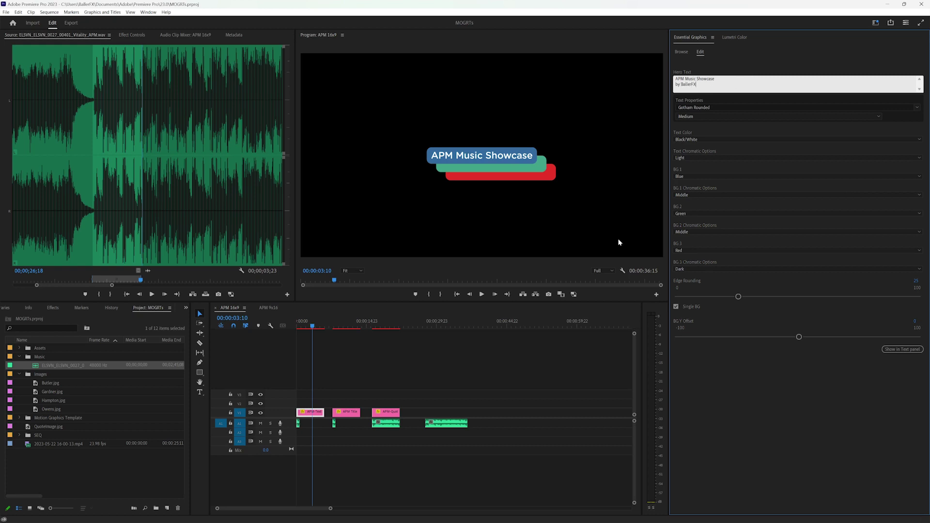
pyautogui.click(778, 385)
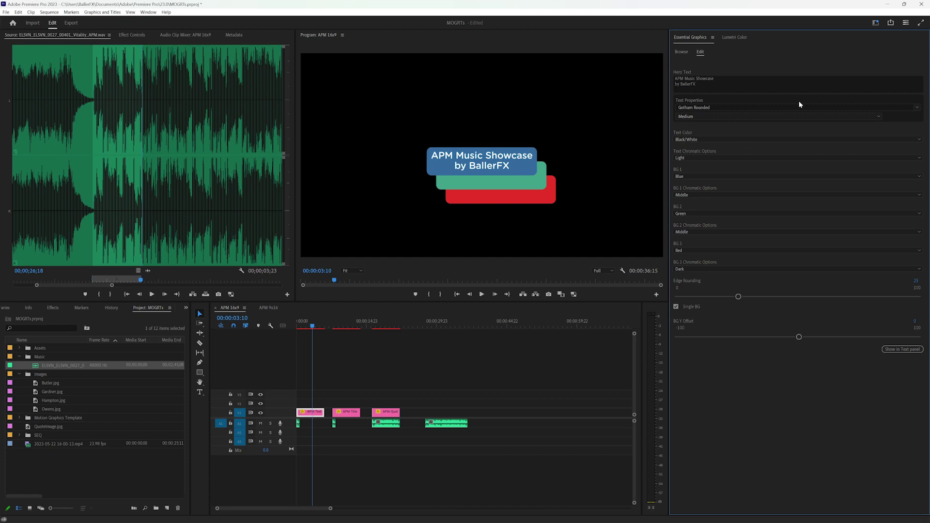
pyautogui.moveTo(799, 337); pyautogui.dragTo(655, 339)
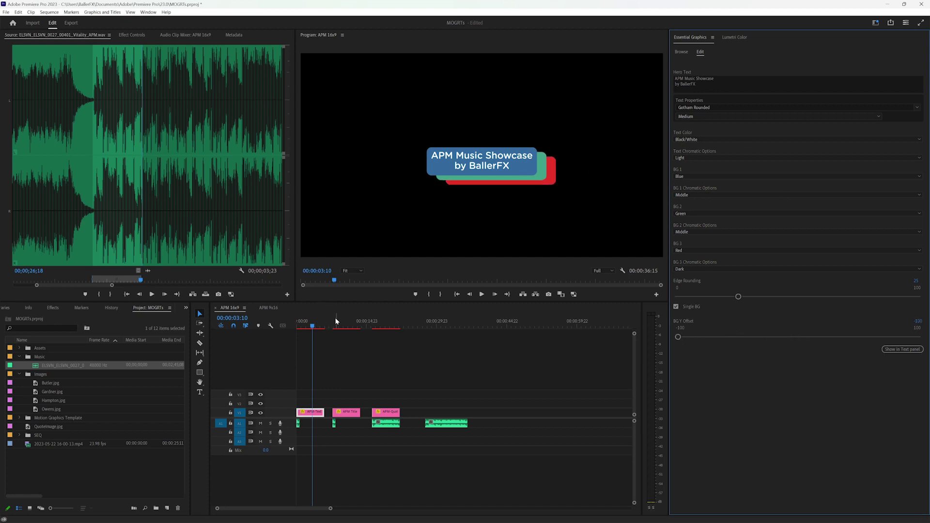
pyautogui.moveTo(338, 326); pyautogui.dragTo(353, 327)
# Set the APM Title graphic's Format to Vertical in the 16x9 sequence.
pyautogui.click(354, 412)
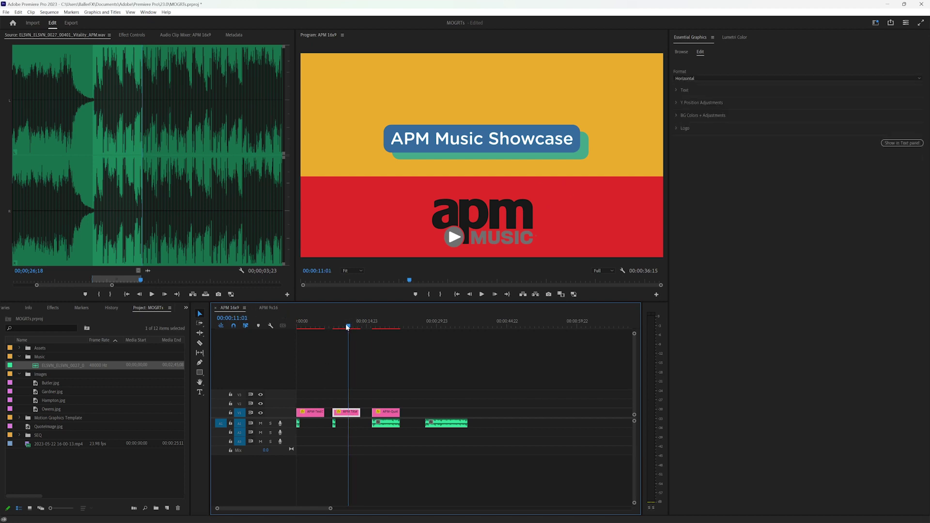
pyautogui.click(691, 79)
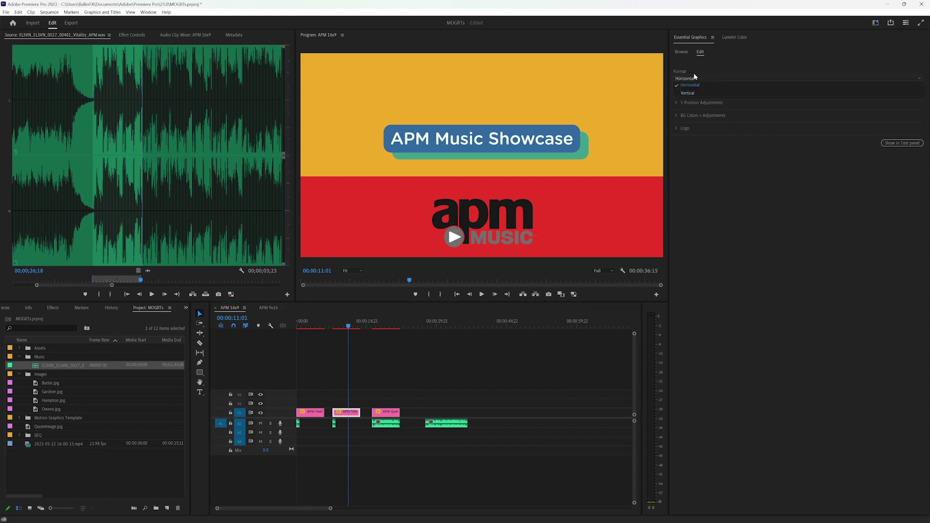
pyautogui.click(696, 94)
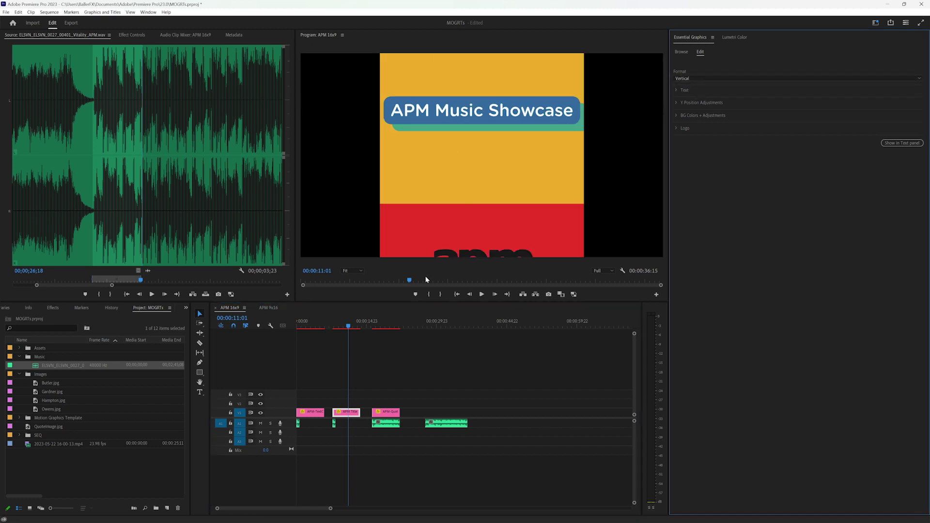
# In the APM 9x16 sequence, set the title card clip's Format to Vertical.
pyautogui.click(265, 308)
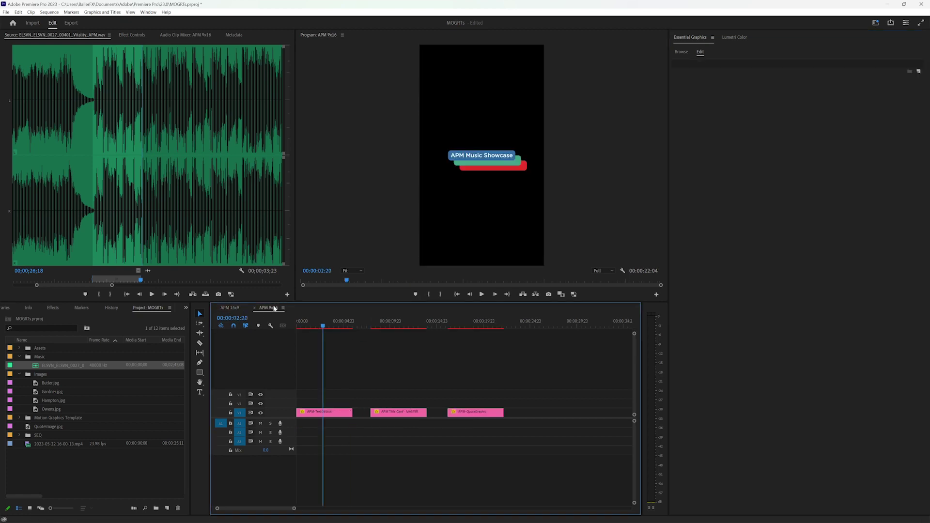
pyautogui.click(396, 325)
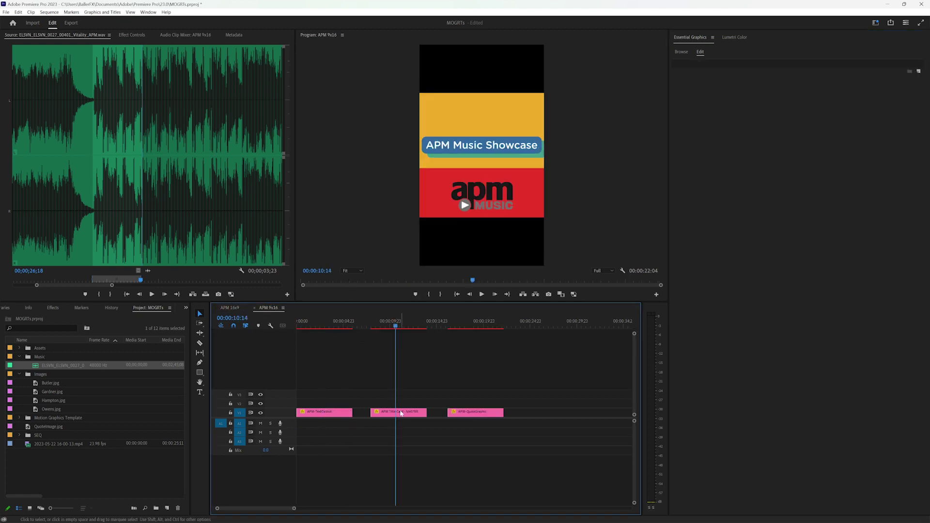
pyautogui.click(398, 412)
pyautogui.click(698, 79)
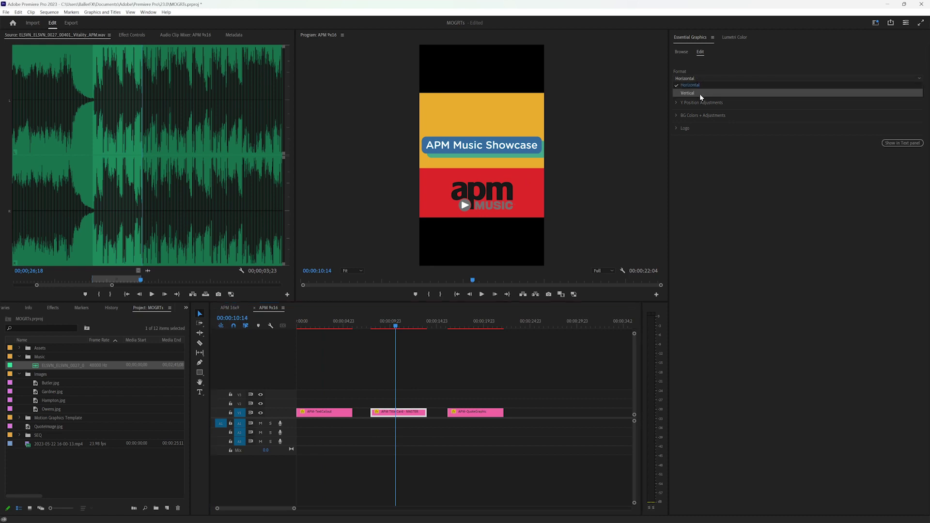
pyautogui.click(699, 94)
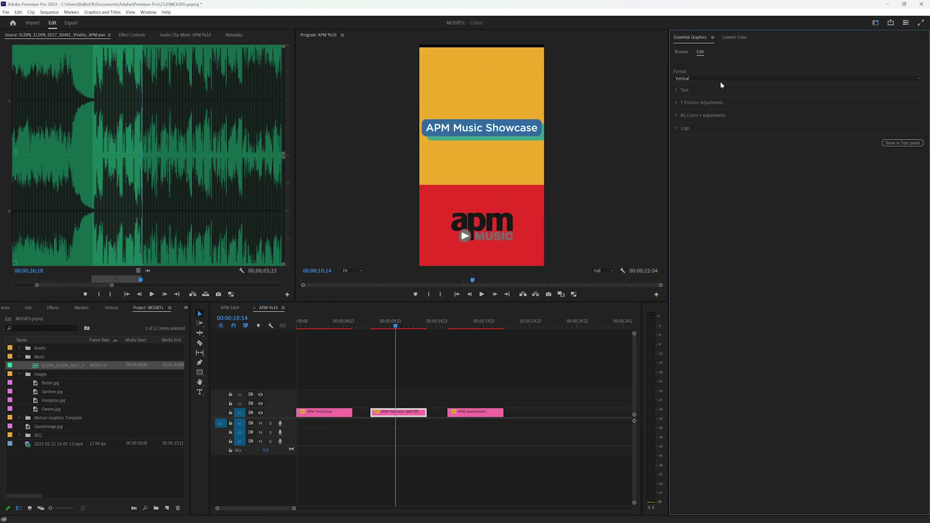
# Check the vertical title card, then return to the APM 16x9 sequence.
pyautogui.scroll(1, 699, 82)
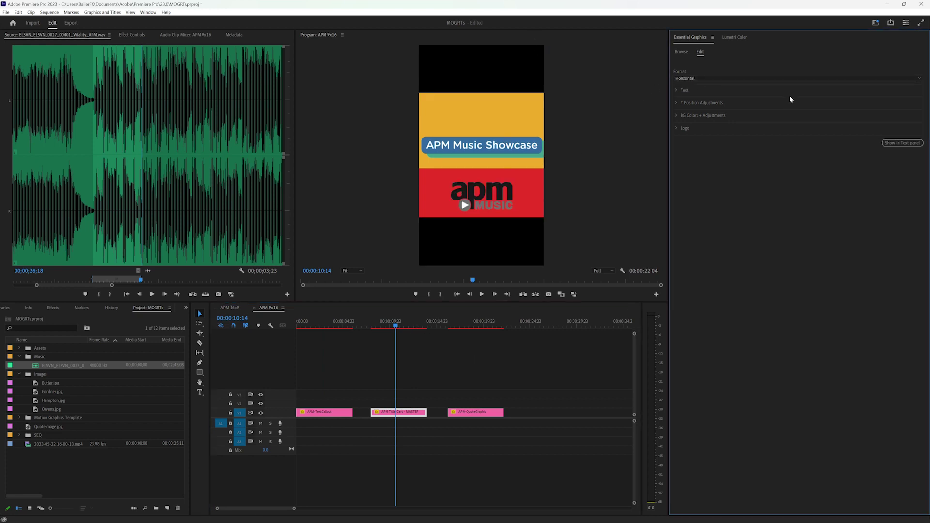
pyautogui.scroll(-1, 710, 79)
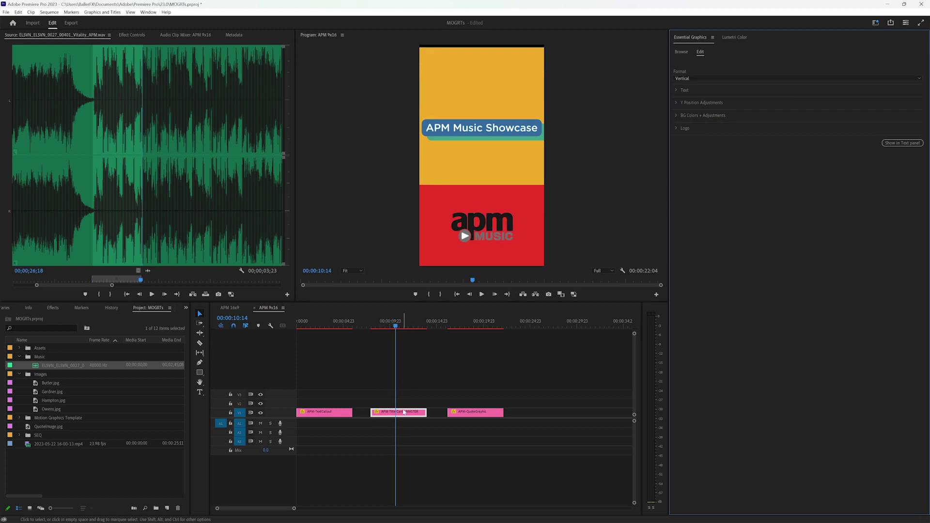
pyautogui.click(403, 381)
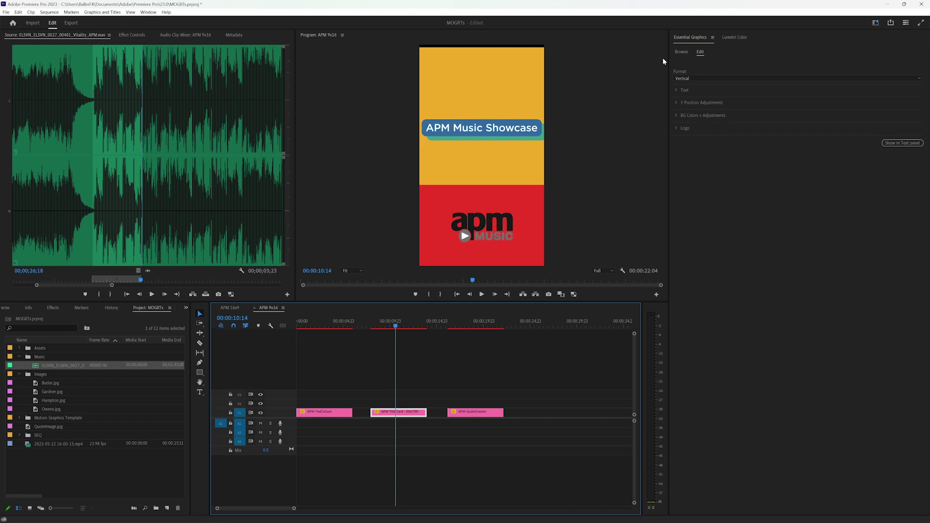
pyautogui.click(697, 76)
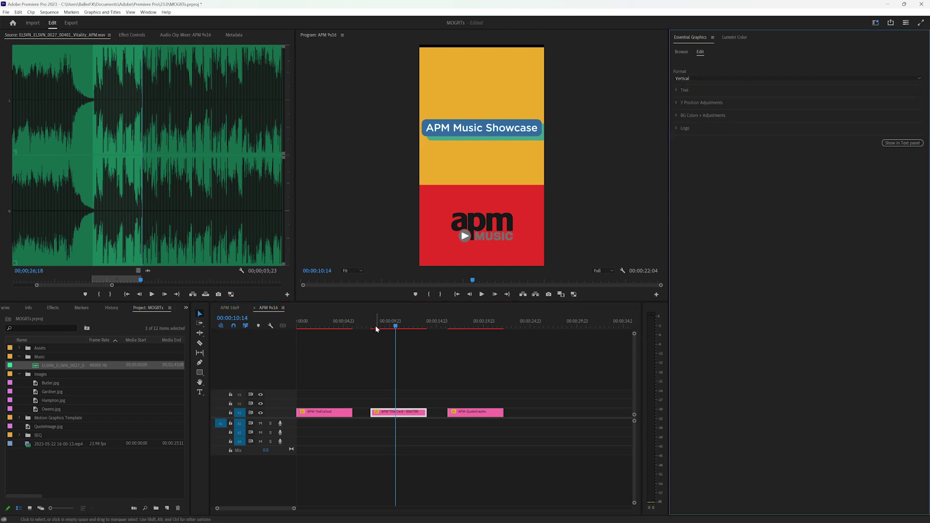
pyautogui.click(229, 308)
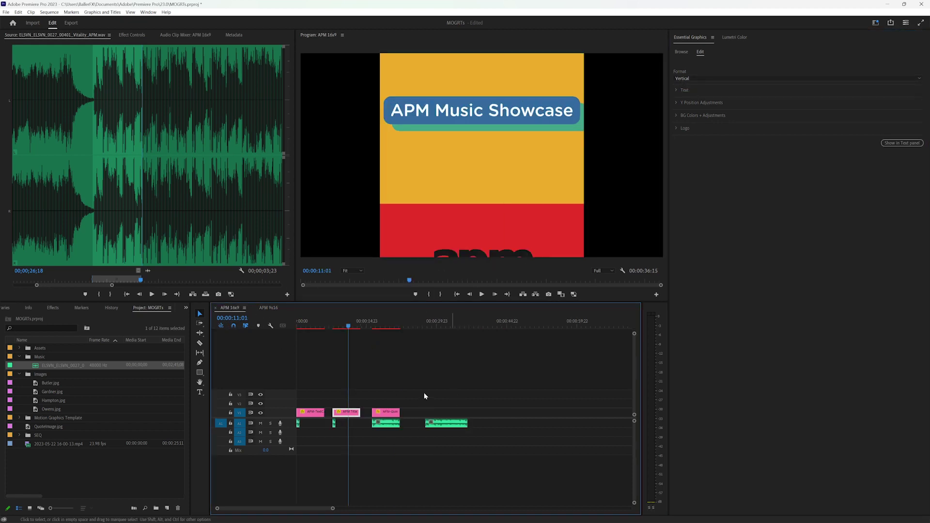
# Set the APM Title's Format back to Horizontal and scrub ahead to about 27 seconds.
pyautogui.click(687, 77)
pyautogui.click(690, 85)
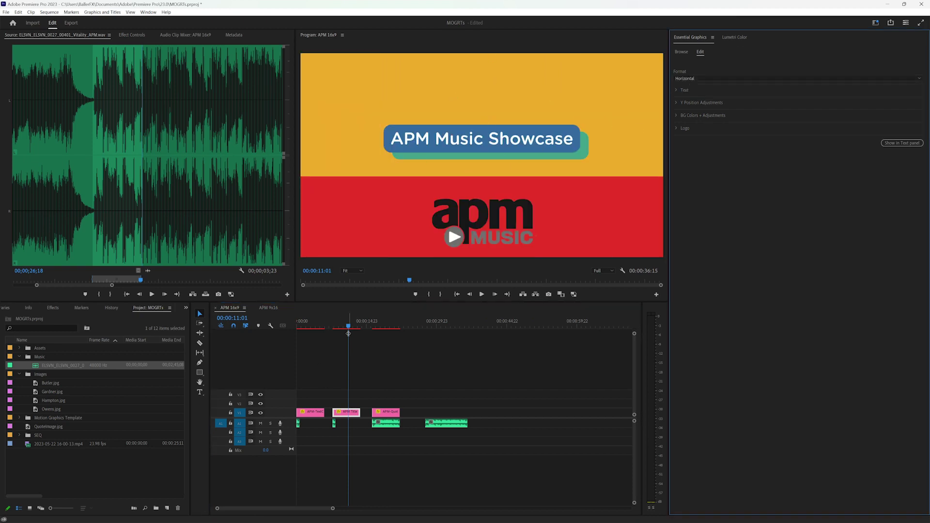
pyautogui.moveTo(335, 326); pyautogui.dragTo(350, 326)
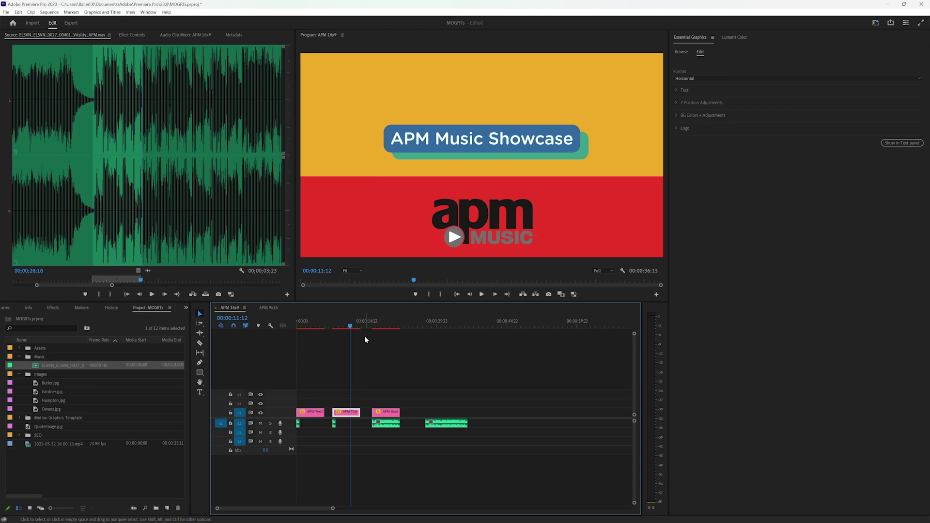
pyautogui.click(425, 328)
pyautogui.press('space')
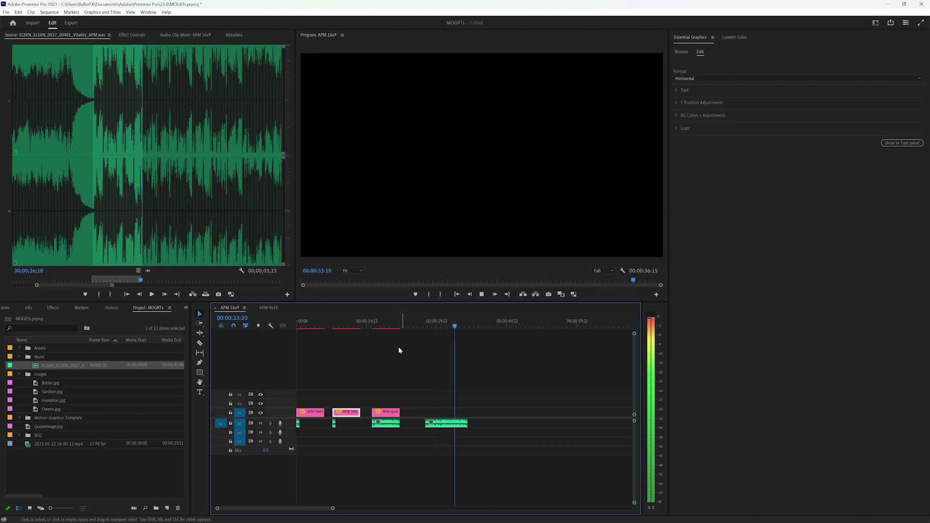
pyautogui.press('space')
pyautogui.click(344, 326)
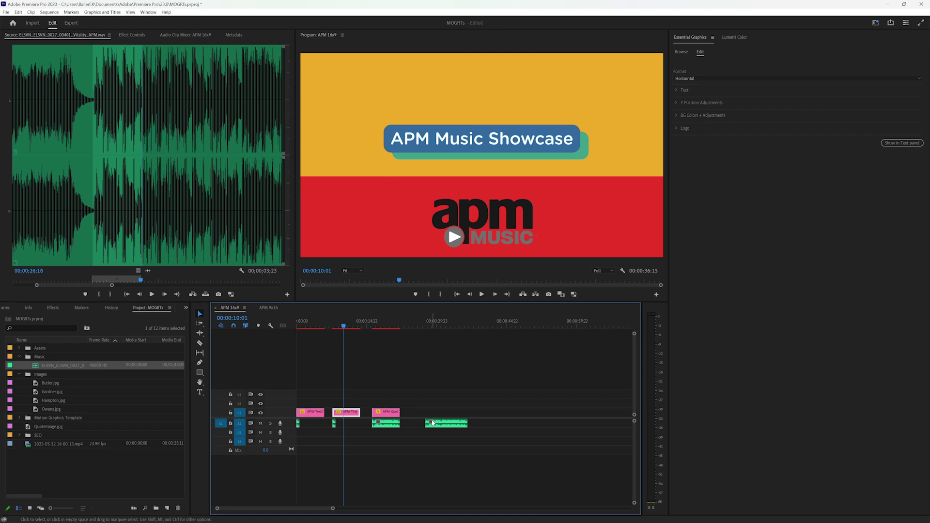
pyautogui.click(337, 321)
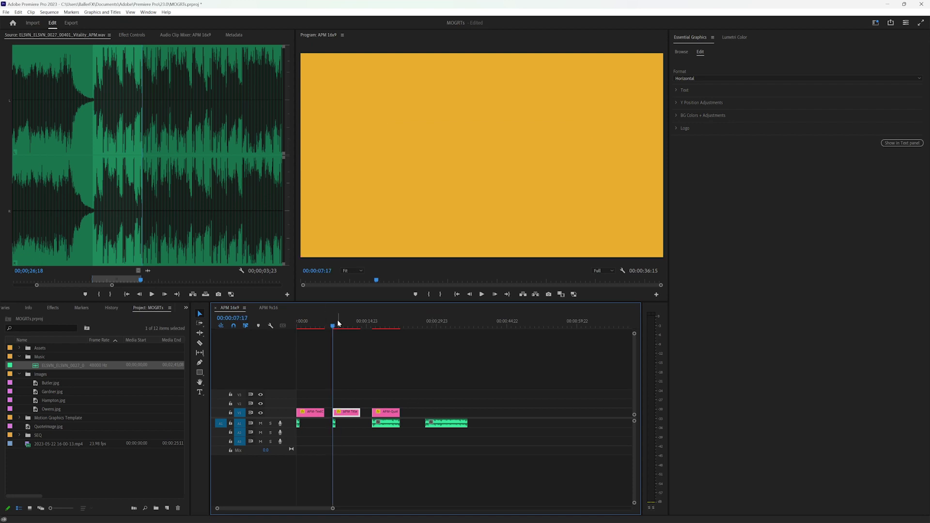
pyautogui.press('space')
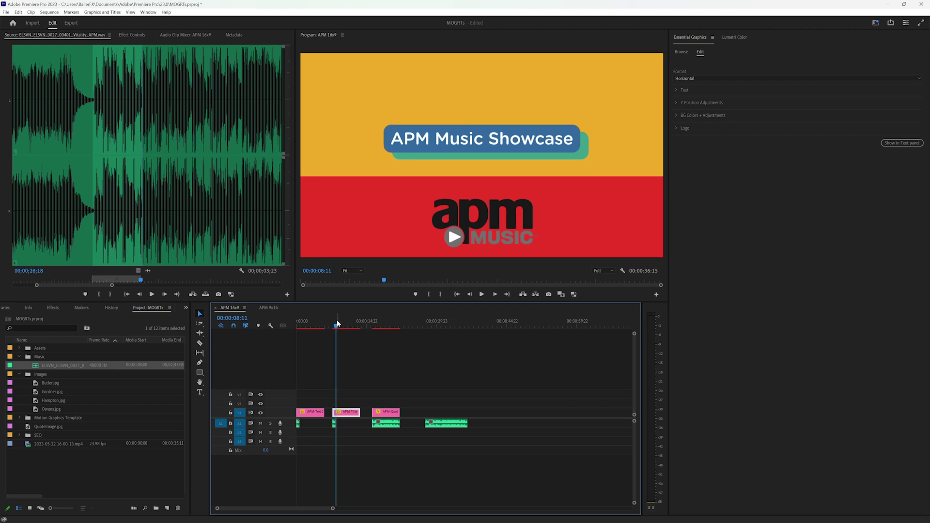
pyautogui.click(333, 321)
pyautogui.moveTo(335, 326); pyautogui.dragTo(335, 326)
pyautogui.press('space')
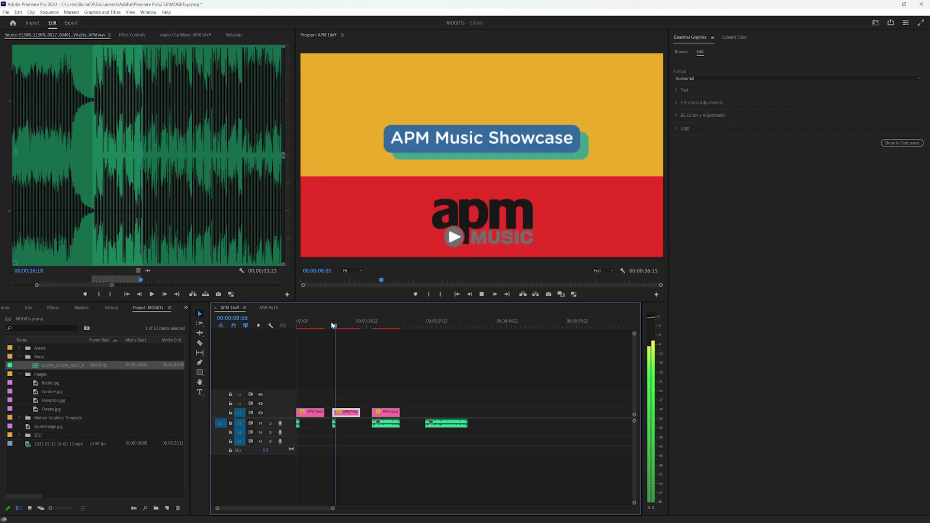
pyautogui.click(331, 322)
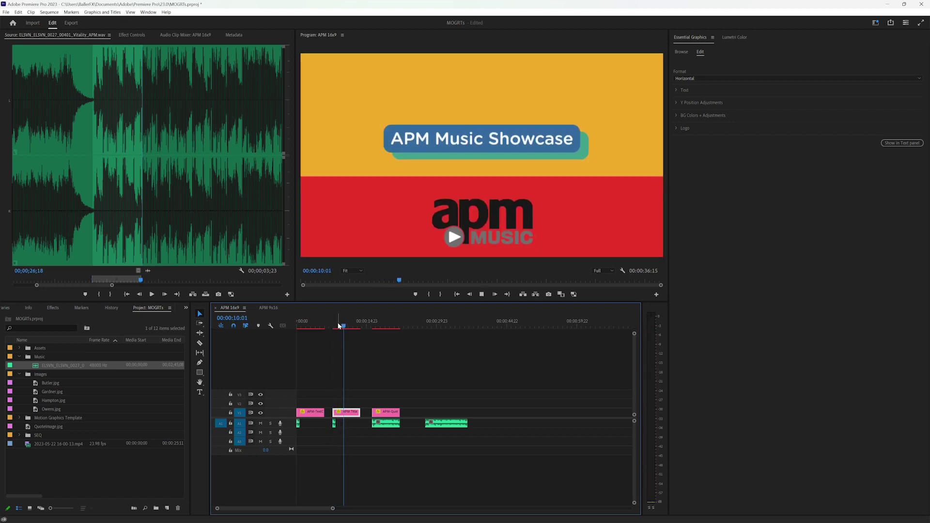
pyautogui.press('space')
pyautogui.moveTo(321, 328); pyautogui.dragTo(298, 327)
pyautogui.press('space')
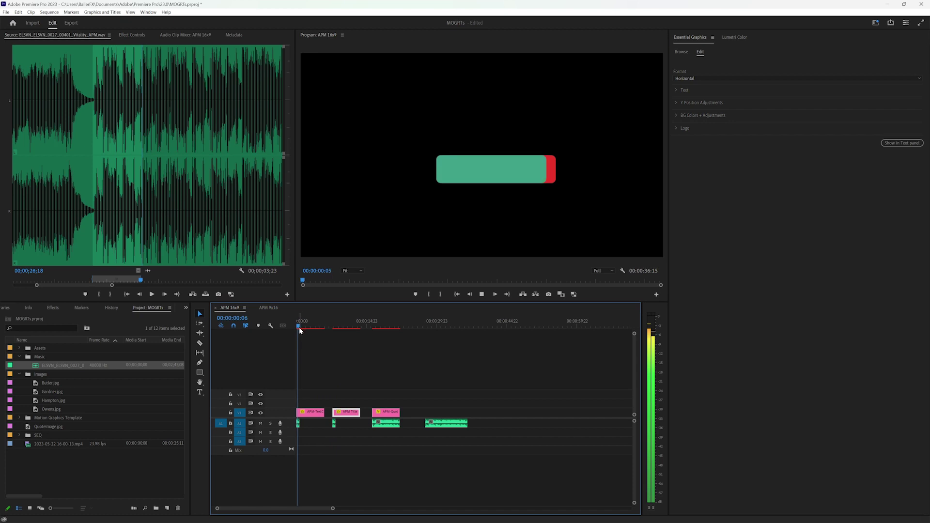
pyautogui.press('Home')
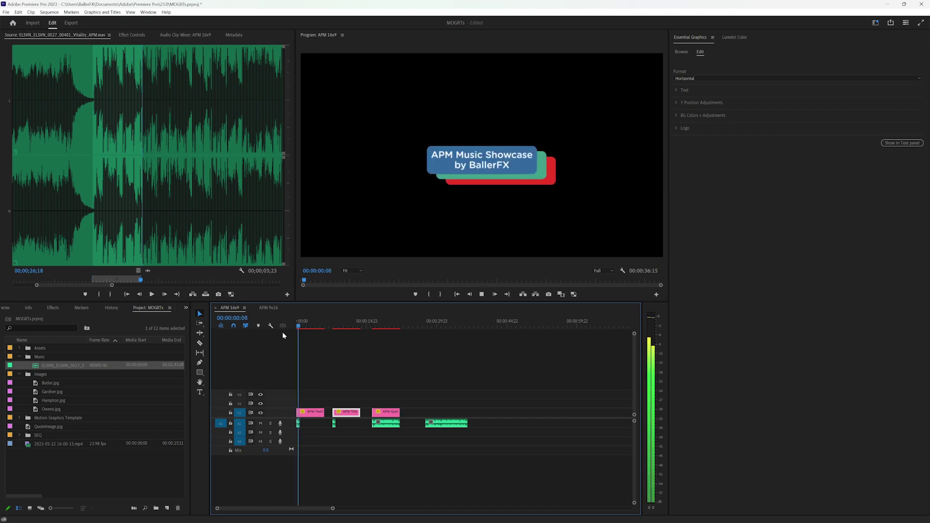
pyautogui.press('space')
pyautogui.click(372, 328)
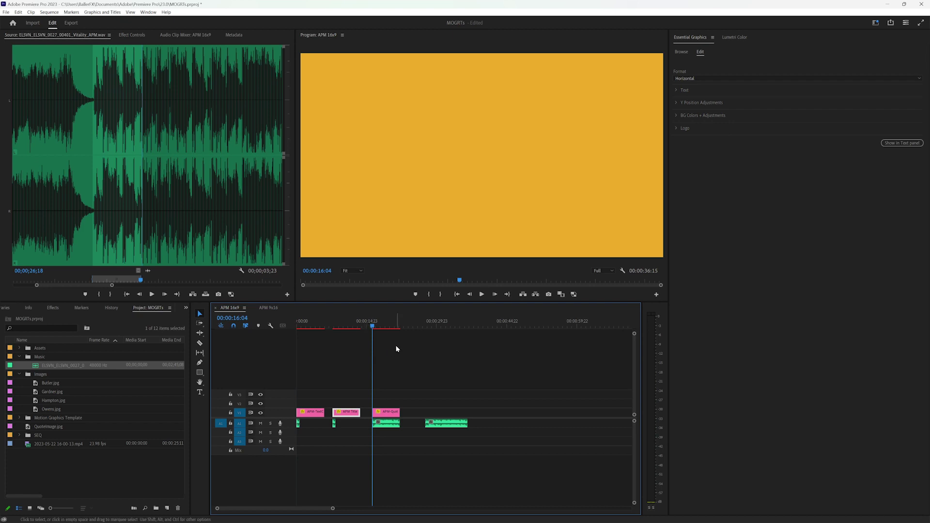
pyautogui.press('space')
pyautogui.moveTo(378, 327); pyautogui.dragTo(376, 326)
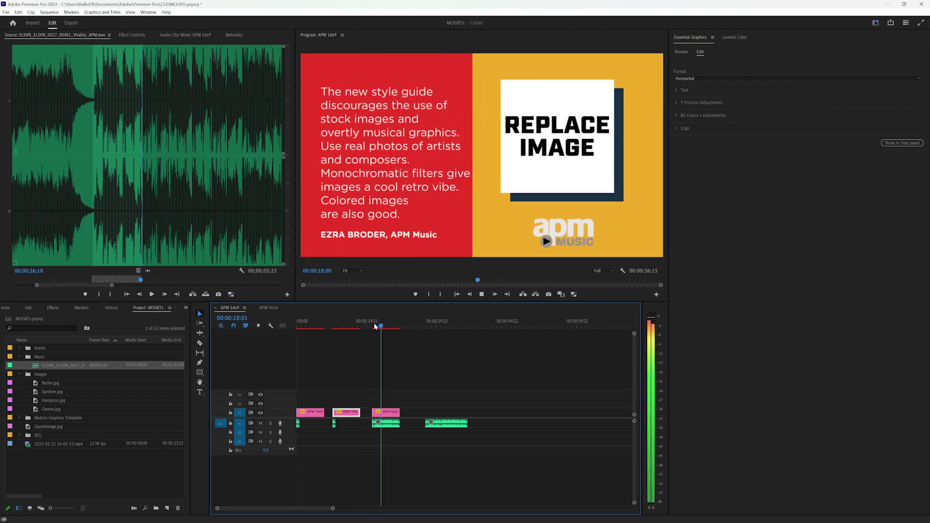
pyautogui.moveTo(374, 326); pyautogui.dragTo(376, 326)
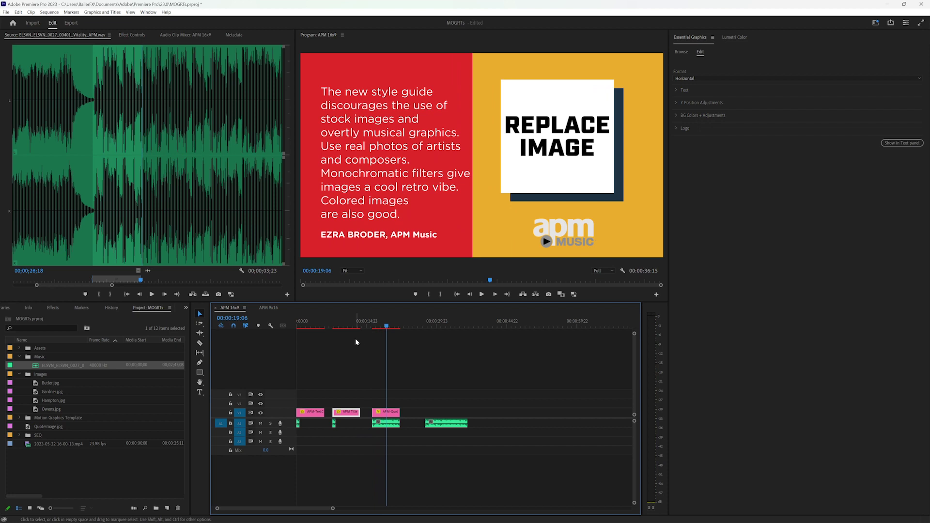
pyautogui.click(333, 322)
pyautogui.press('space')
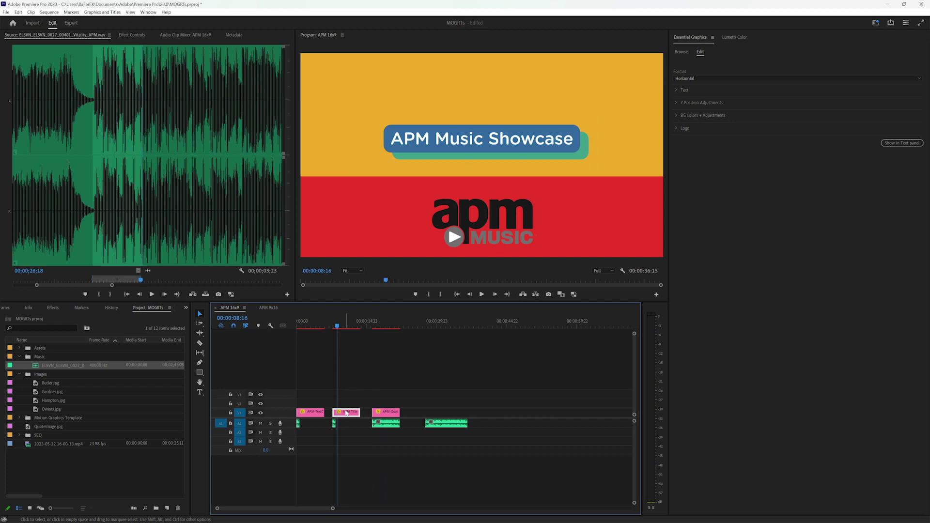
# Move the APM Title clip to V2, extend it to about 1:00, and play through its end.
pyautogui.moveTo(346, 412); pyautogui.dragTo(346, 404)
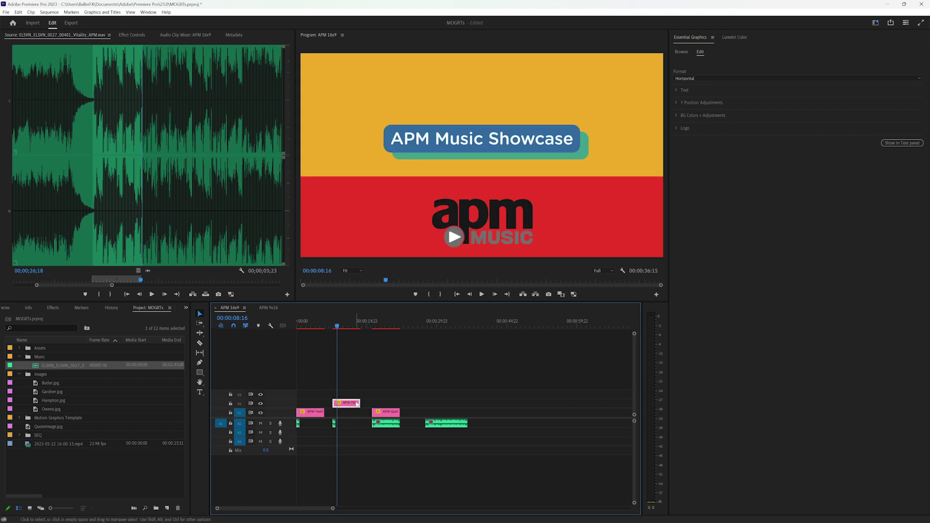
pyautogui.click(333, 320)
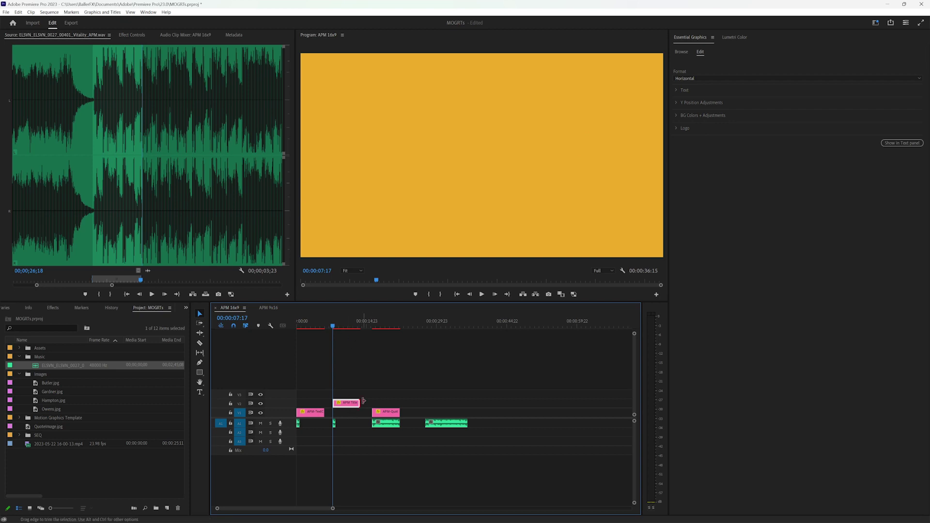
pyautogui.moveTo(363, 401); pyautogui.dragTo(582, 402)
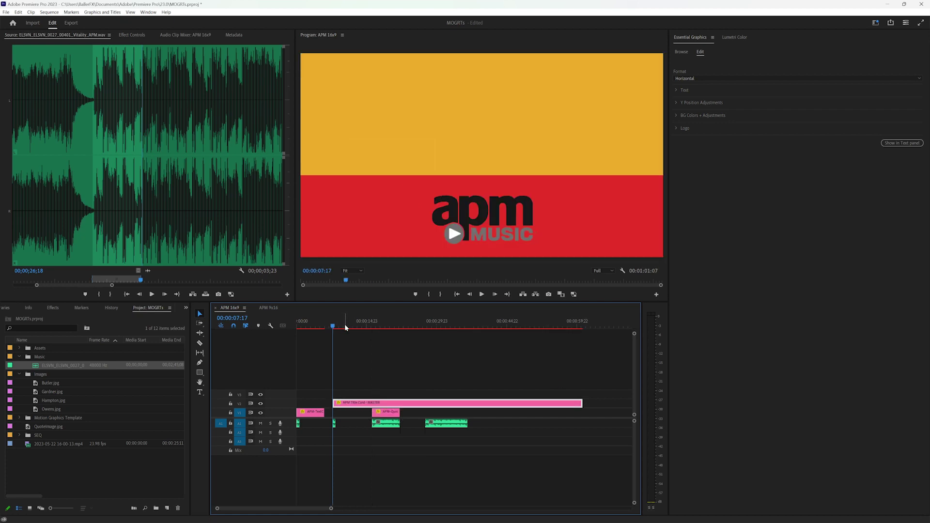
pyautogui.press('space')
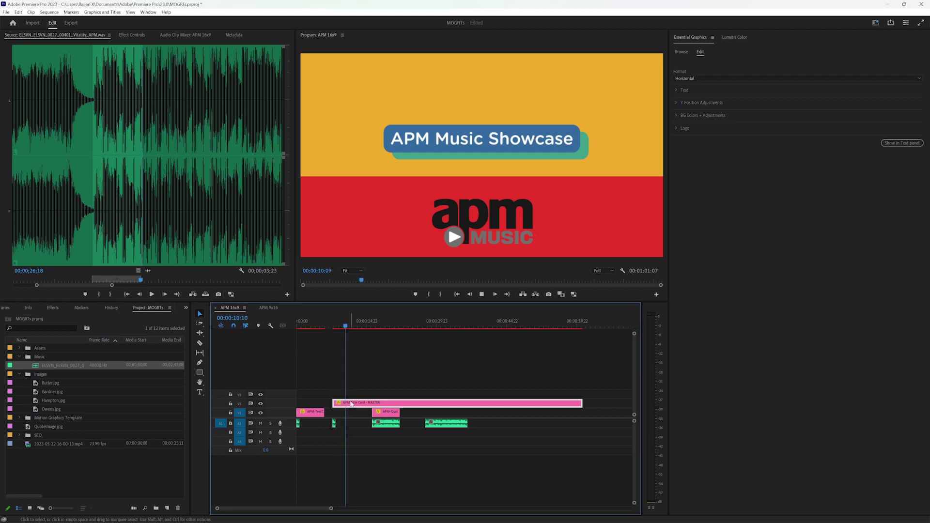
pyautogui.moveTo(357, 322); pyautogui.dragTo(561, 327)
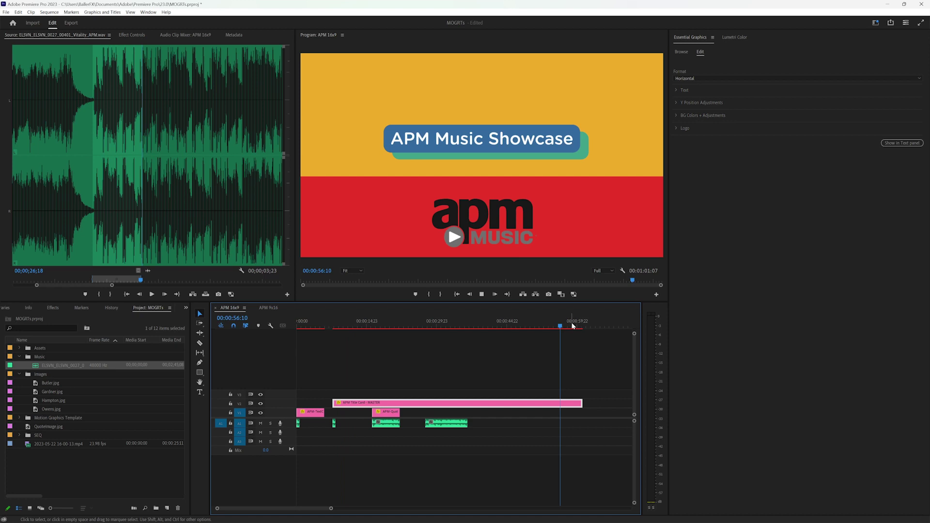
pyautogui.press('space')
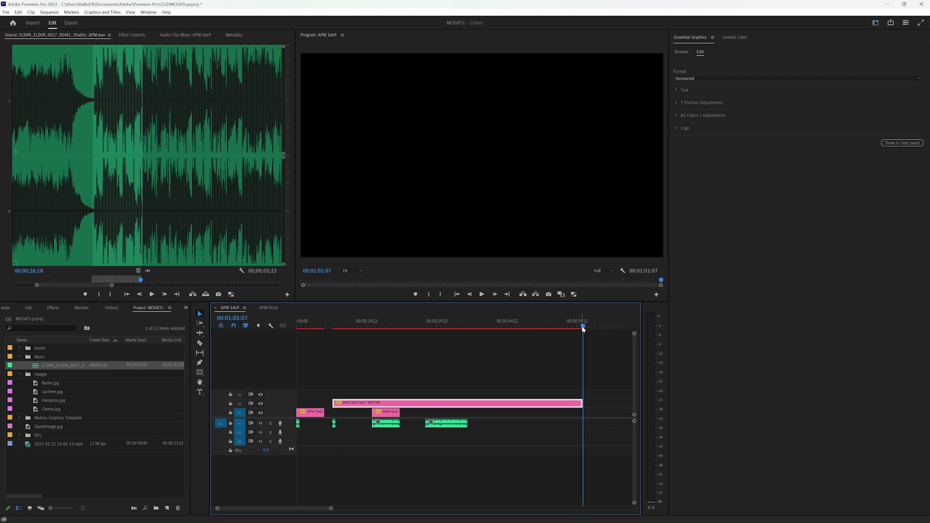
pyautogui.click(580, 328)
# Trim the V2 title clip back, zoom the timeline around it, and play the result.
pyautogui.moveTo(581, 403); pyautogui.dragTo(344, 406)
pyautogui.click(333, 327)
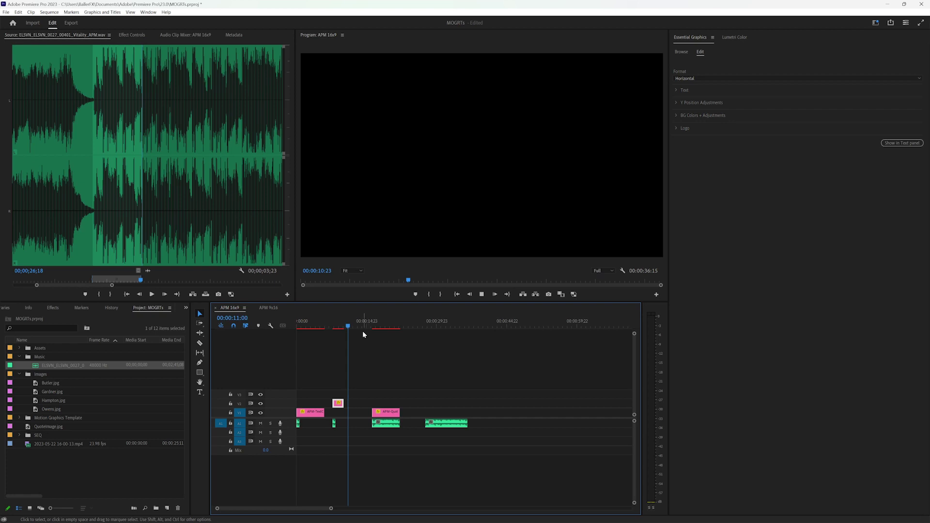
pyautogui.click(344, 327)
pyautogui.press('=')
pyautogui.press('=')
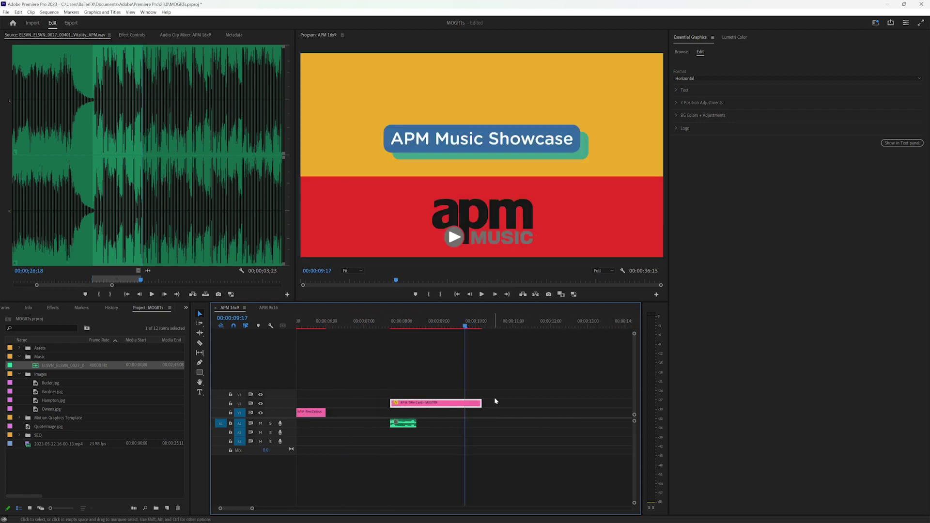
pyautogui.hotkey('ctrl', 'z')
pyautogui.press('space')
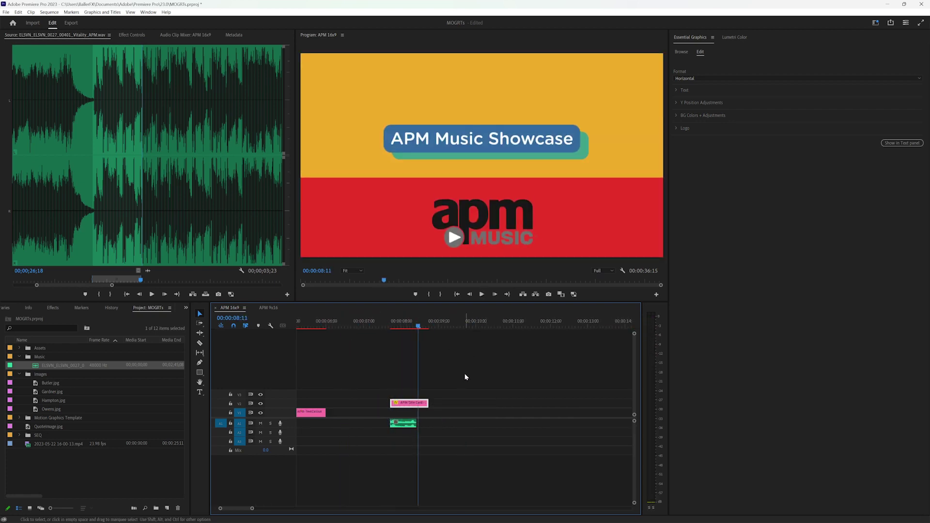
pyautogui.press('\\')
pyautogui.click(426, 395)
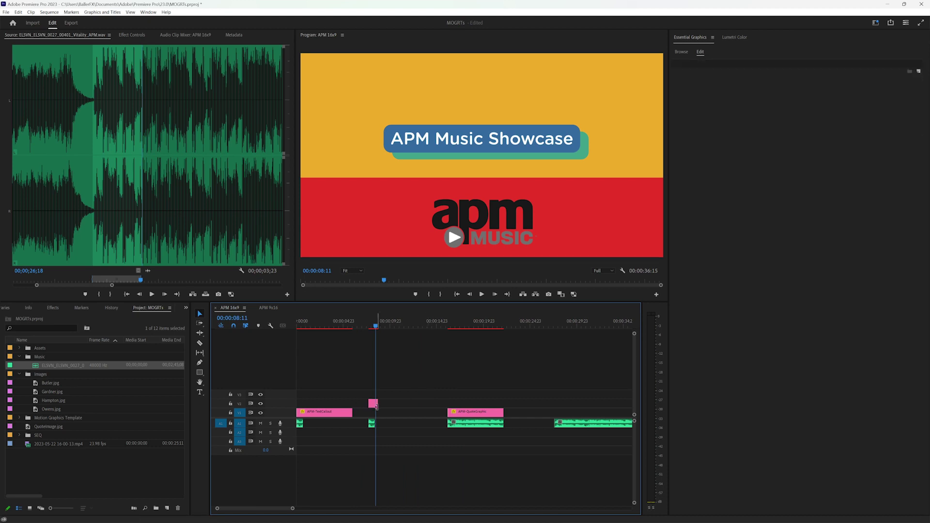
# Settle the title clip at about 2 seconds, play it from 00:00:07:17, and load its graphic settings.
pyautogui.moveTo(376, 404); pyautogui.dragTo(432, 404)
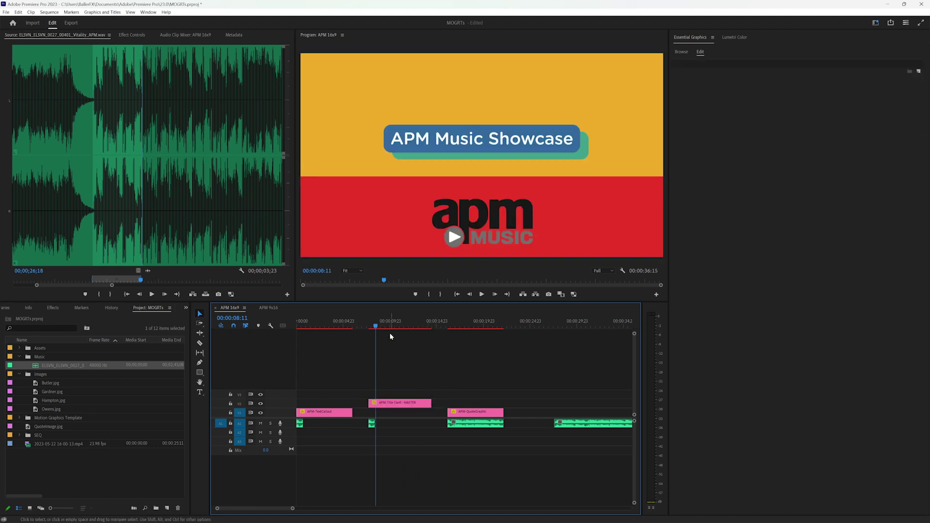
pyautogui.press('space')
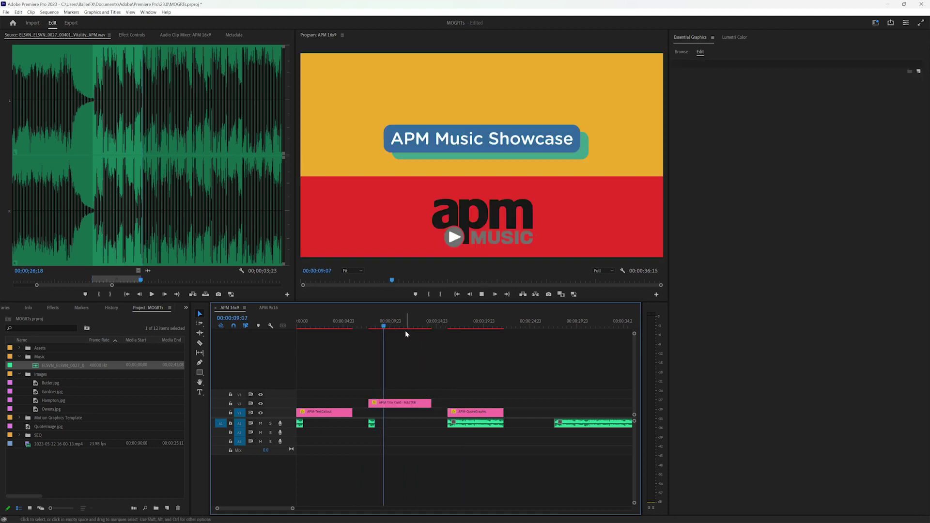
pyautogui.moveTo(432, 403); pyautogui.dragTo(391, 402)
pyautogui.moveTo(383, 324); pyautogui.dragTo(369, 323)
pyautogui.press('space')
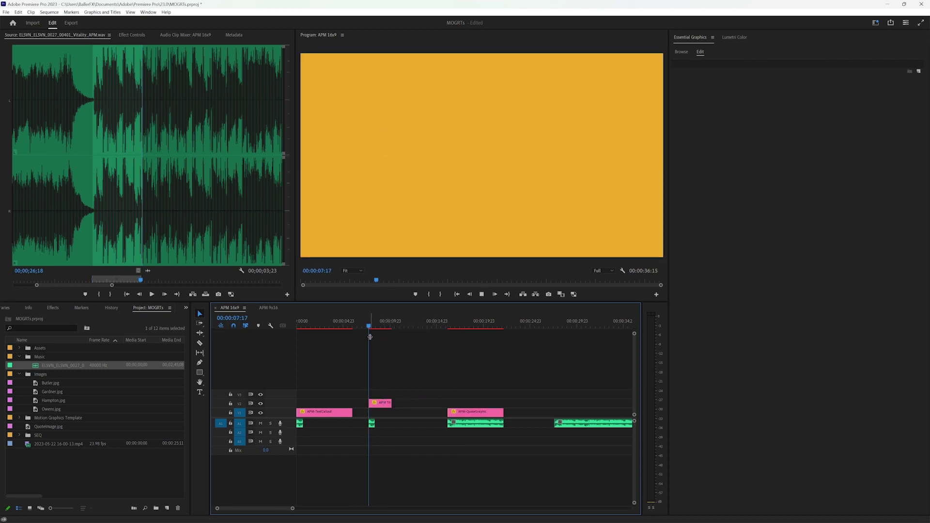
pyautogui.press('space')
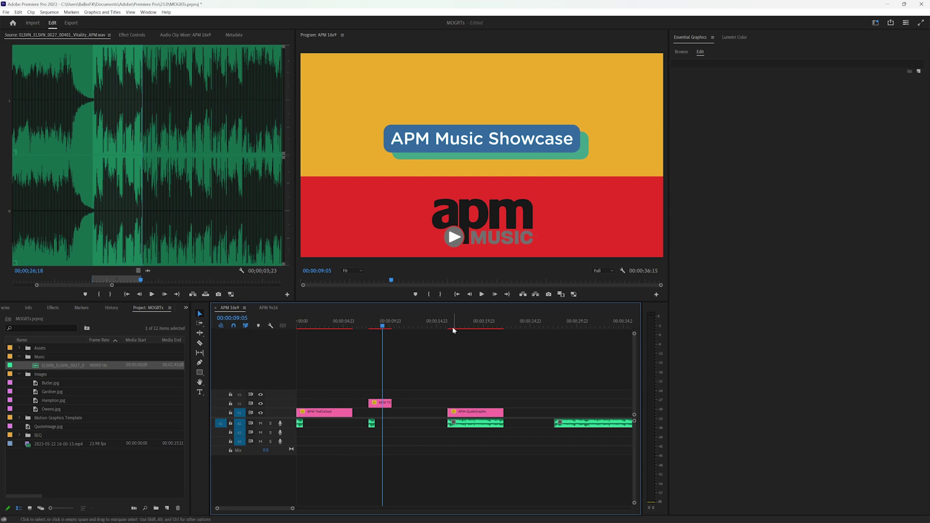
pyautogui.click(381, 404)
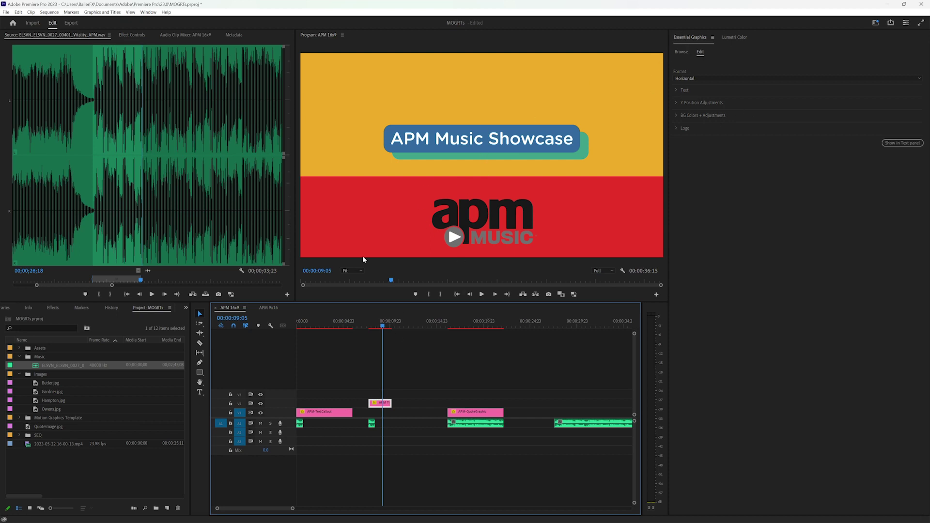
pyautogui.click(676, 93)
# Expand the title card's Text settings and lower its font size.
pyautogui.click(676, 90)
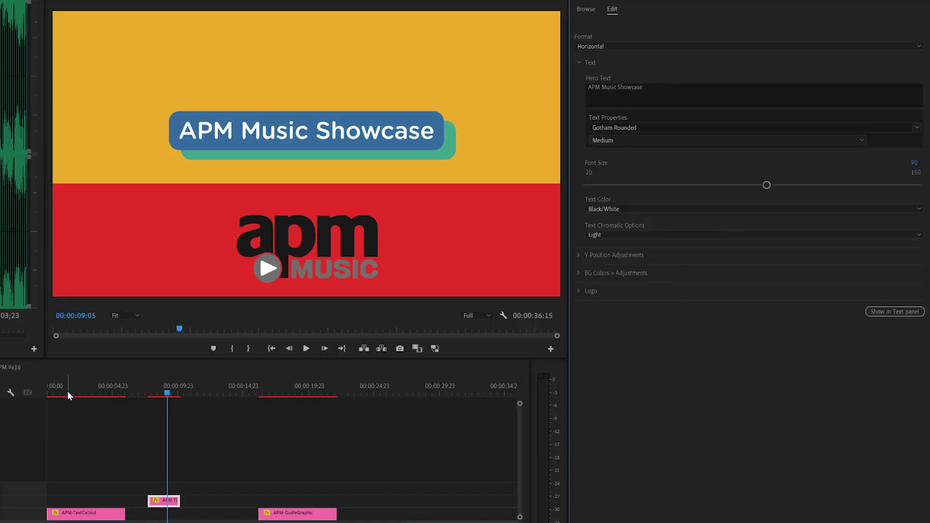
pyautogui.click(79, 390)
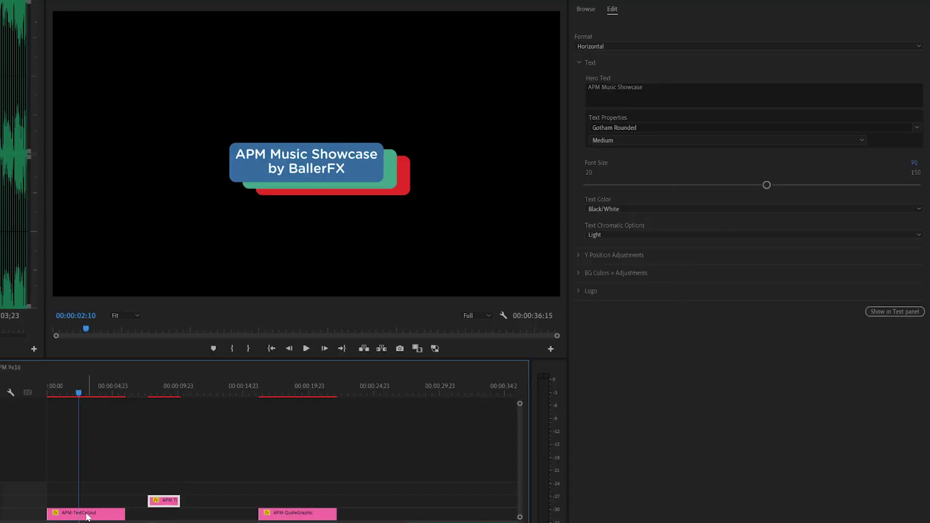
pyautogui.click(164, 394)
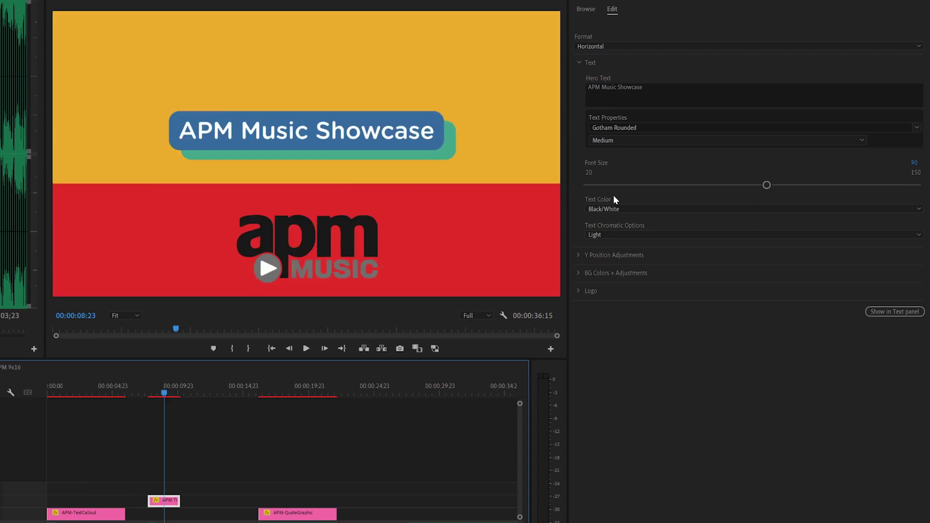
pyautogui.moveTo(768, 187); pyautogui.dragTo(741, 185)
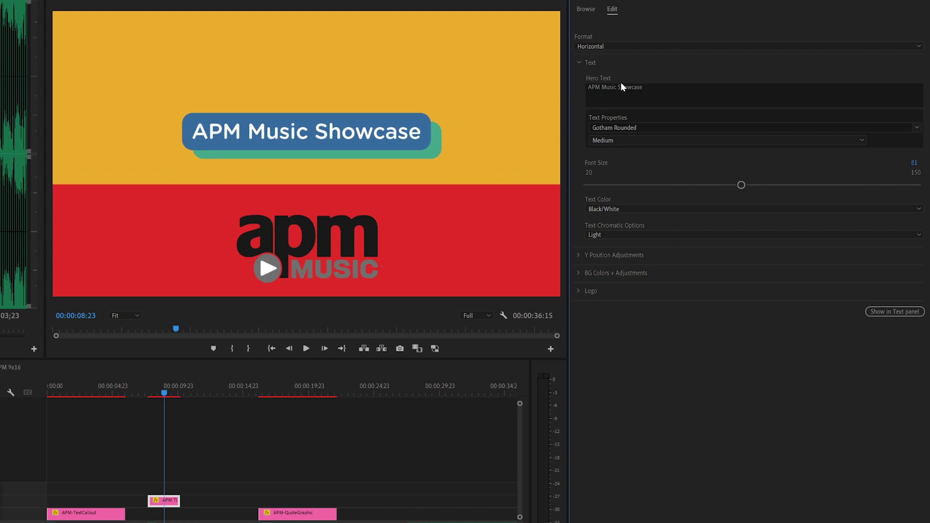
# Add the second line 'Toolkit by BallerFX' to the Hero Text and shrink the font to 65.
pyautogui.click(672, 86)
pyautogui.click(672, 86)
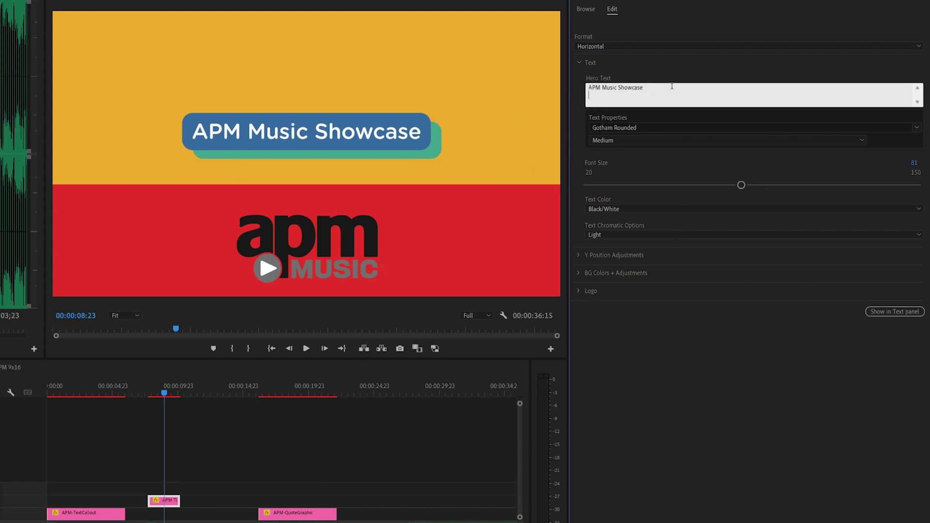
pyautogui.write('Took')
pyautogui.write('lkit byh')
pyautogui.press('BackSpace')
pyautogui.press('BackSpace')
pyautogui.write('BallerFX')
pyautogui.click(635, 360)
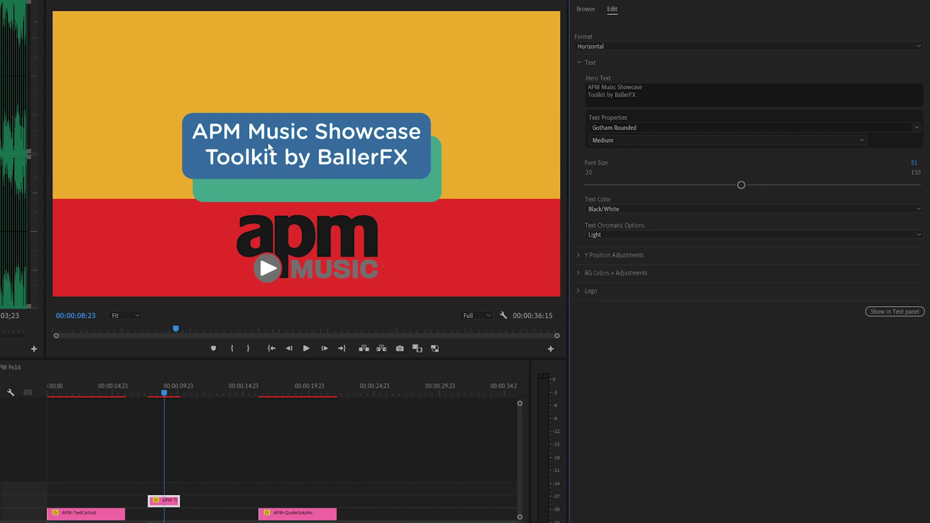
pyautogui.moveTo(742, 184); pyautogui.dragTo(702, 185)
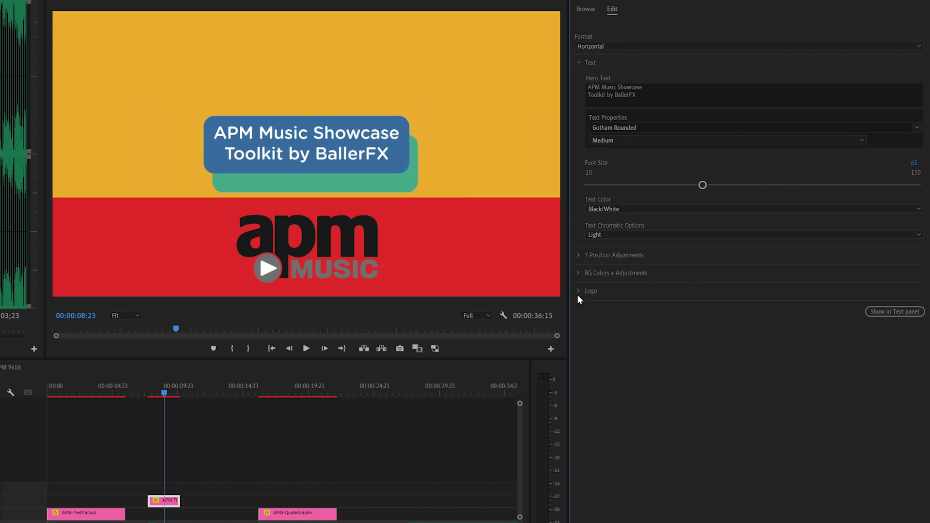
# Open Y Position Adjustments, set Y Shadow Offset to -160, and try raising the title block and text.
pyautogui.click(584, 256)
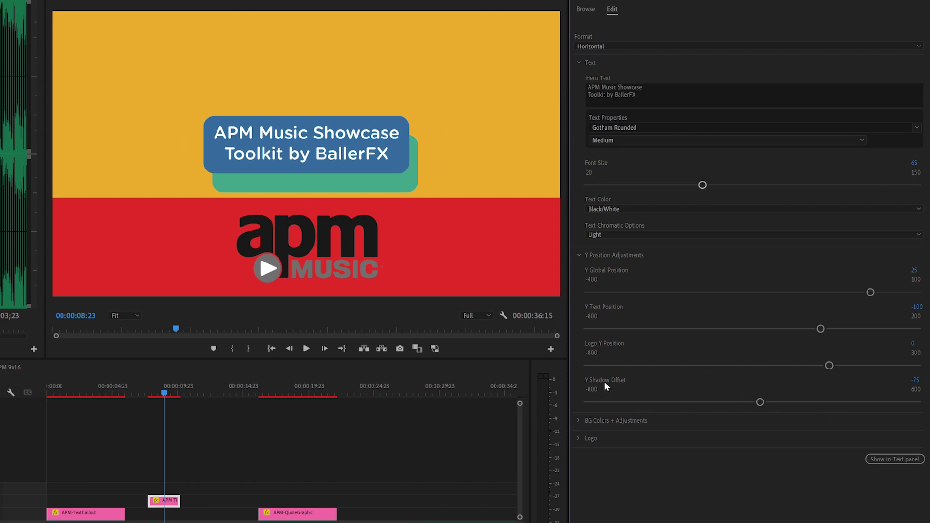
pyautogui.moveTo(759, 403); pyautogui.dragTo(738, 404)
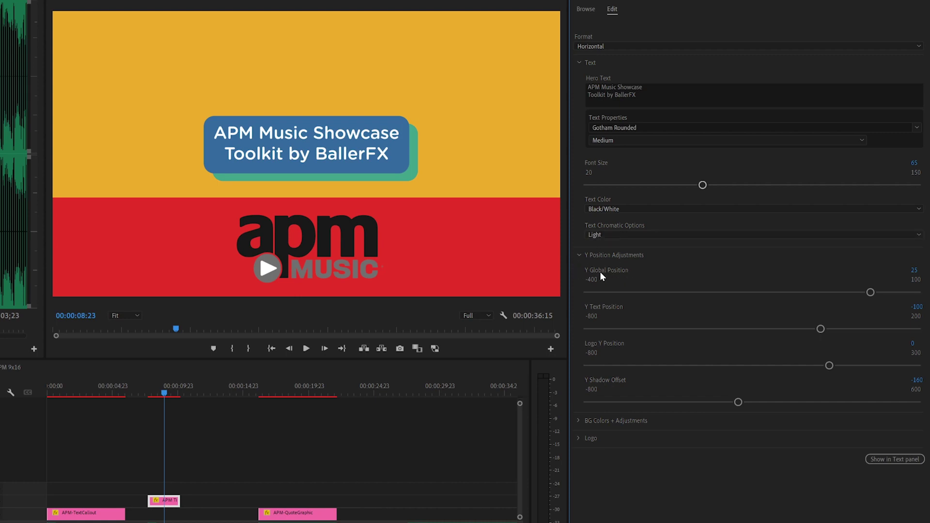
pyautogui.moveTo(870, 292); pyautogui.dragTo(787, 293)
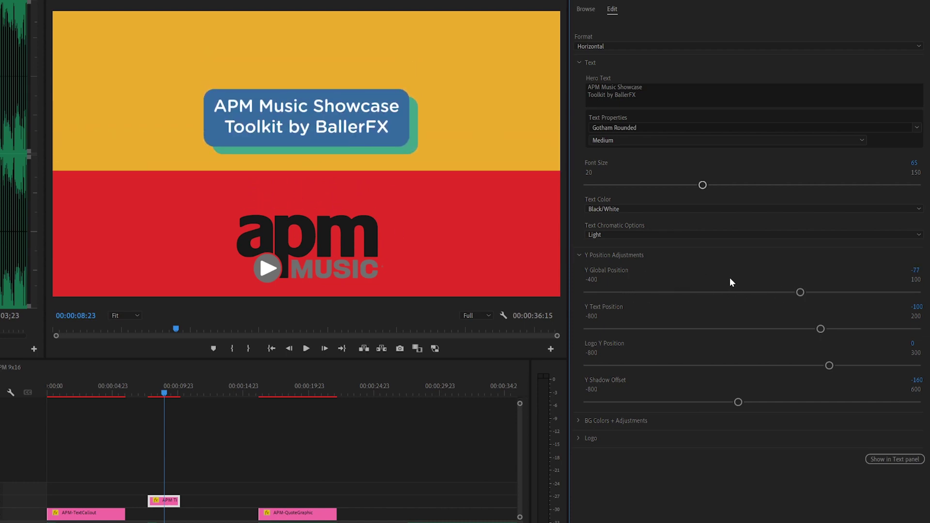
pyautogui.moveTo(802, 292); pyautogui.dragTo(696, 292)
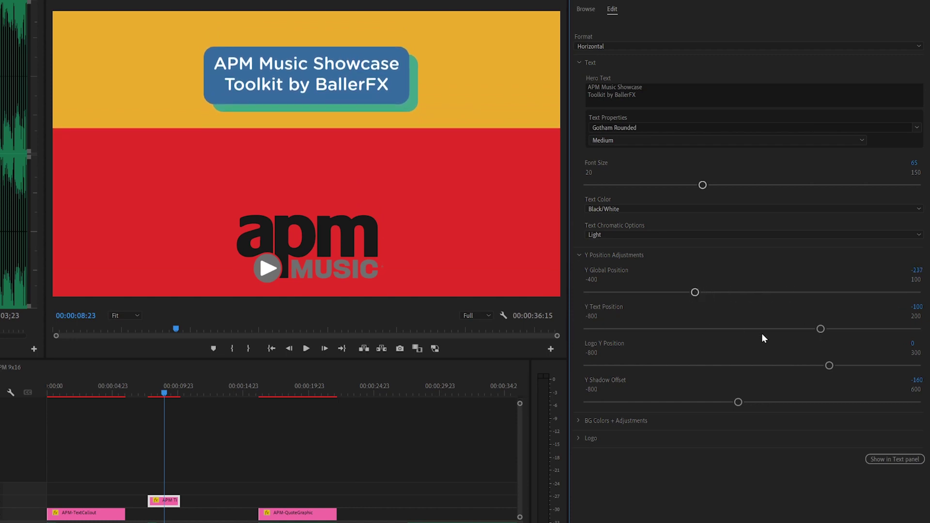
pyautogui.moveTo(820, 329)
pyautogui.mouseDown()
pyautogui.moveTo(735, 328)
pyautogui.moveTo(816, 329)
pyautogui.mouseUp()
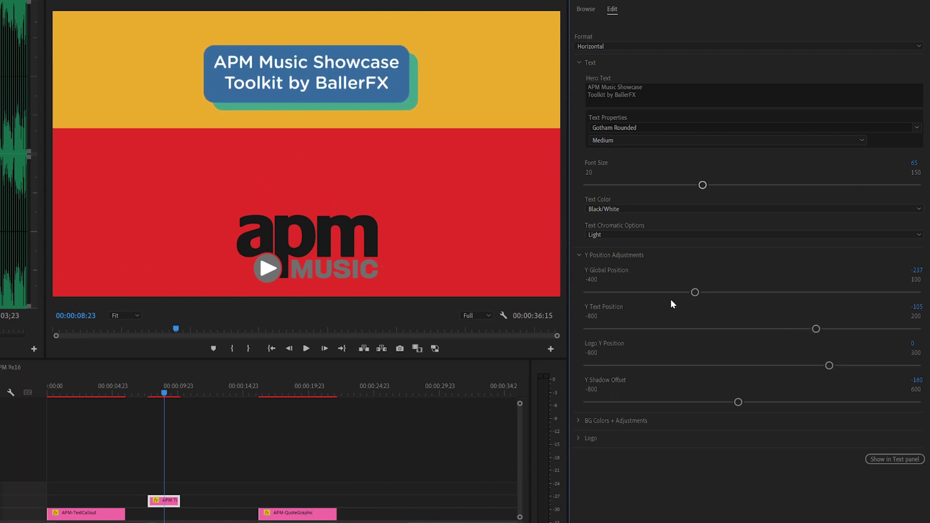
# Settle Y Global at -240, Y Text at 19 and Logo Y at -133.
pyautogui.moveTo(696, 294); pyautogui.dragTo(893, 297)
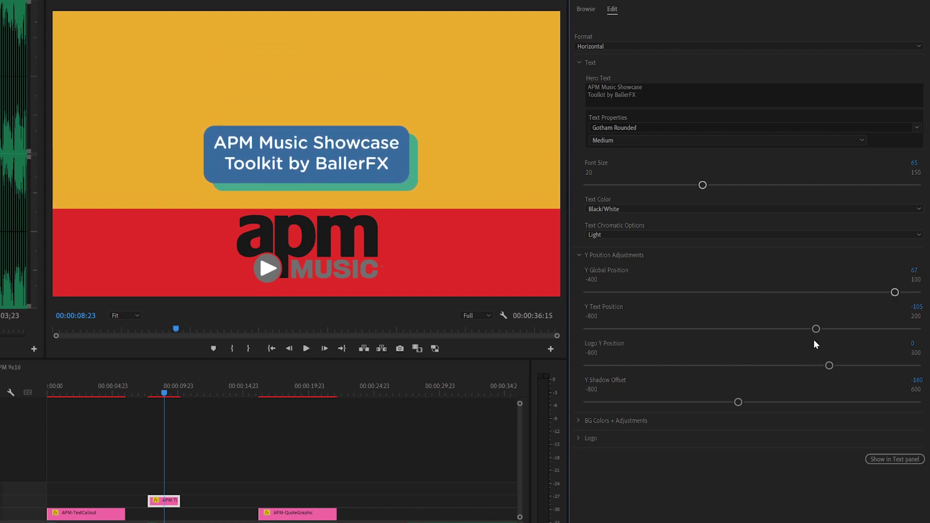
pyautogui.moveTo(795, 328); pyautogui.dragTo(754, 329)
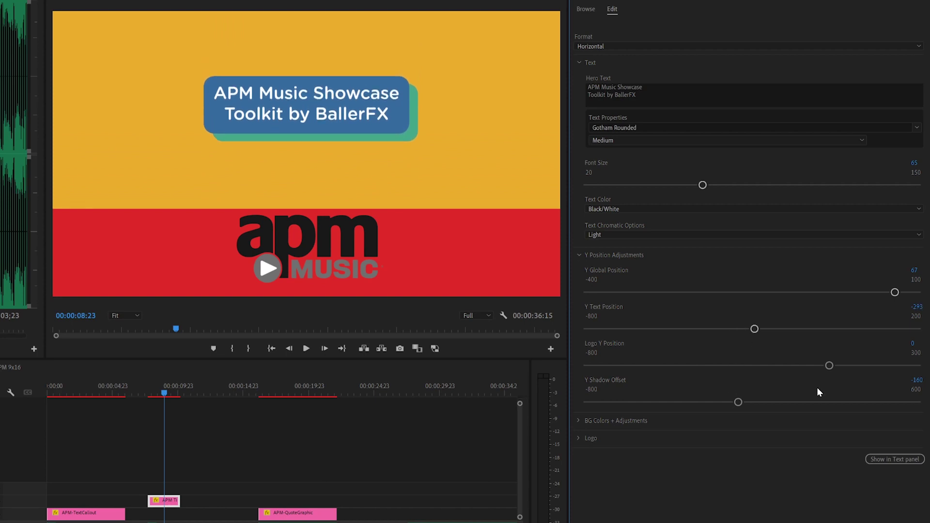
pyautogui.moveTo(830, 367)
pyautogui.mouseDown()
pyautogui.moveTo(791, 367)
pyautogui.moveTo(815, 369)
pyautogui.mouseUp()
pyautogui.hotkey('ctrl', 'z')
pyautogui.moveTo(895, 293); pyautogui.dragTo(694, 296)
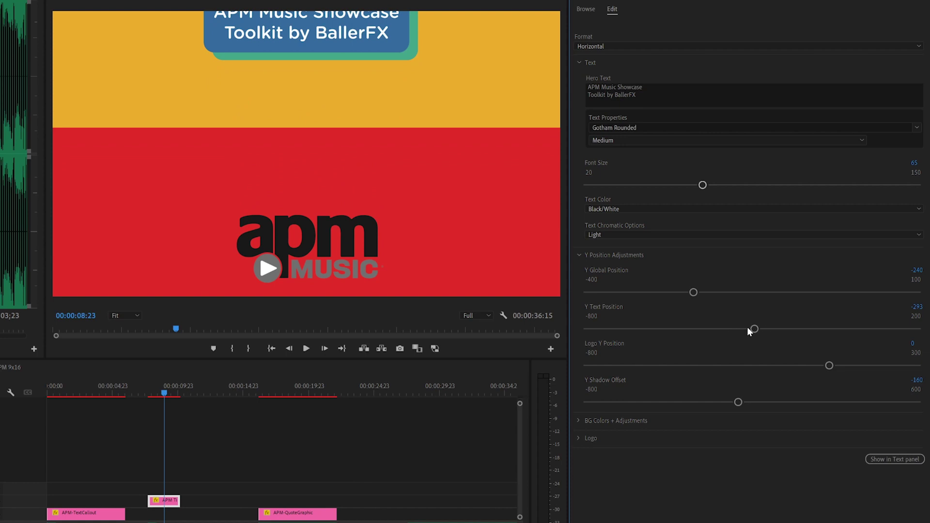
pyautogui.moveTo(754, 329); pyautogui.dragTo(856, 330)
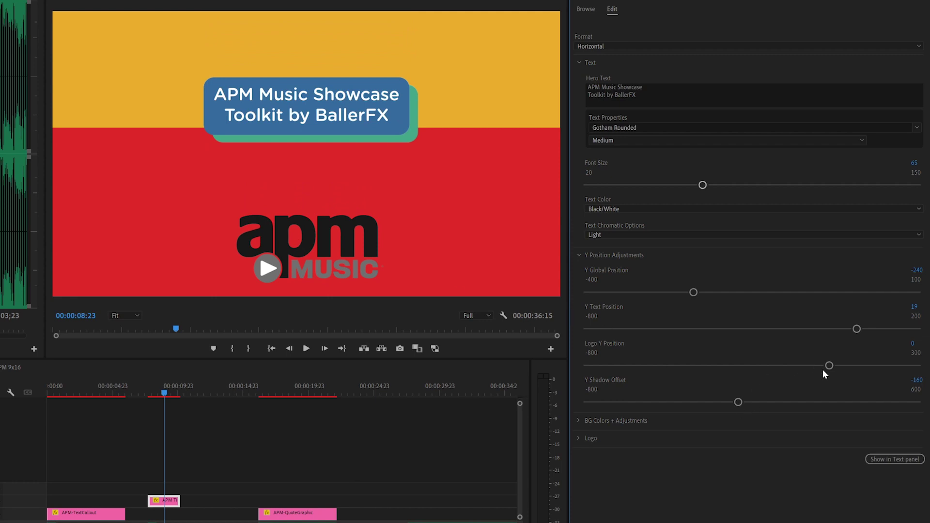
pyautogui.moveTo(829, 367); pyautogui.dragTo(786, 369)
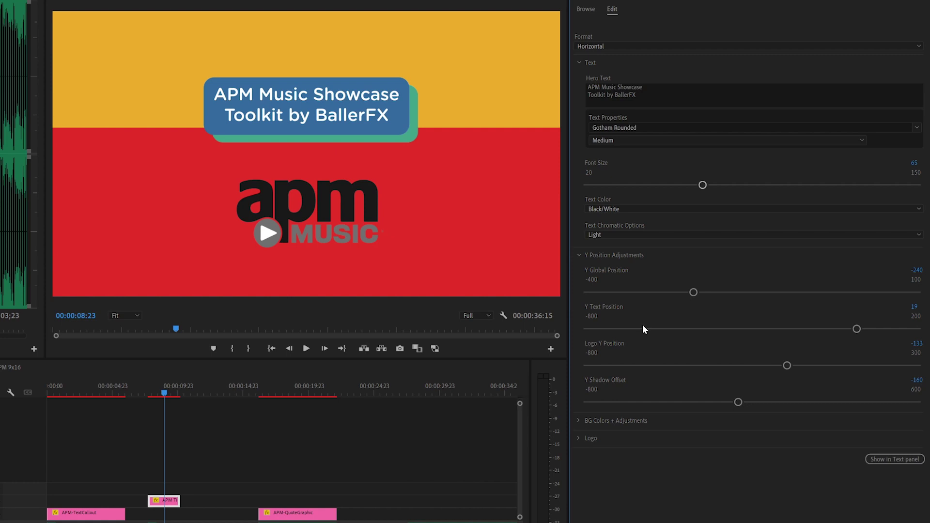
# Collapse Y Position Adjustments and try a Dark text shade, leaving the title text Black/White with Light.
pyautogui.click(580, 254)
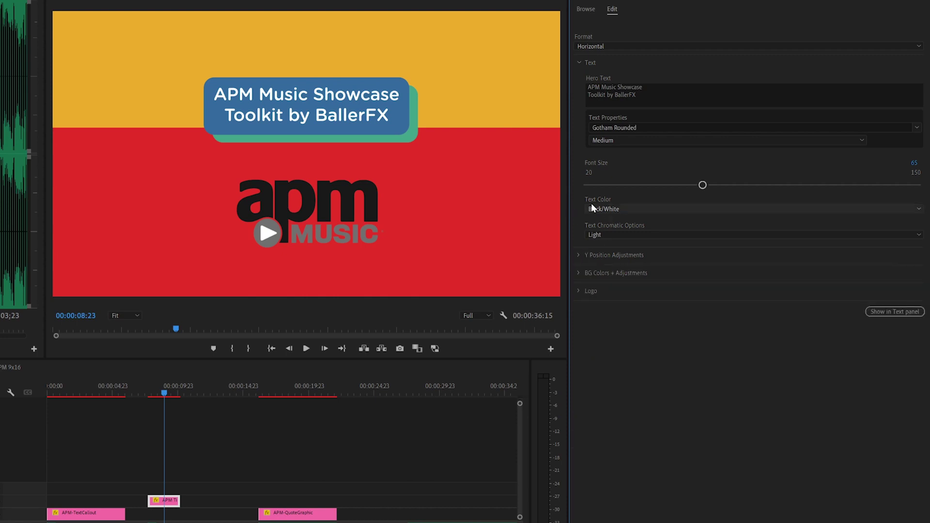
pyautogui.click(607, 208)
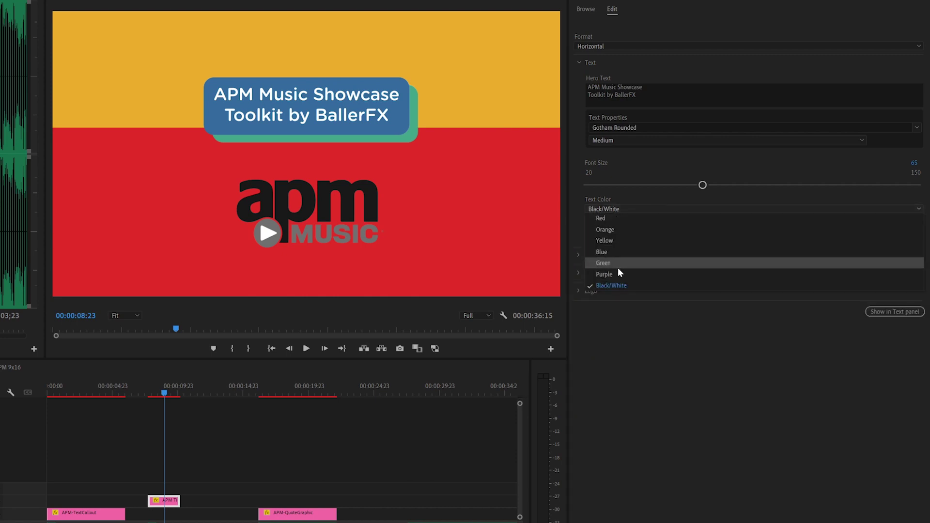
pyautogui.click(617, 315)
pyautogui.click(615, 235)
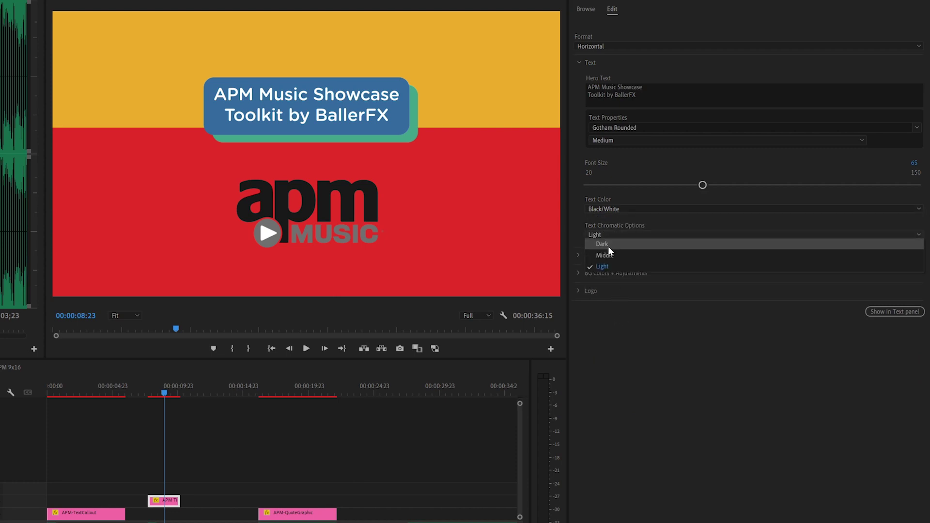
pyautogui.click(608, 246)
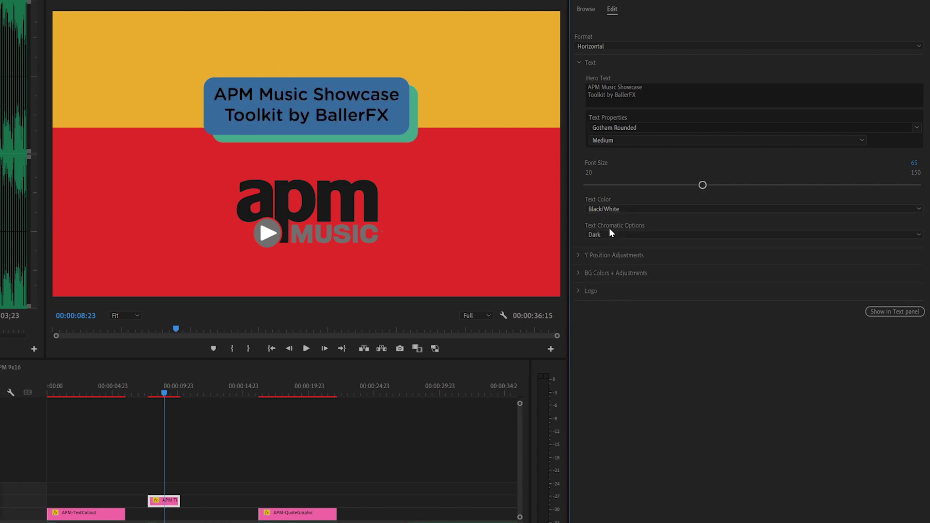
pyautogui.click(611, 234)
pyautogui.click(611, 266)
pyautogui.click(613, 208)
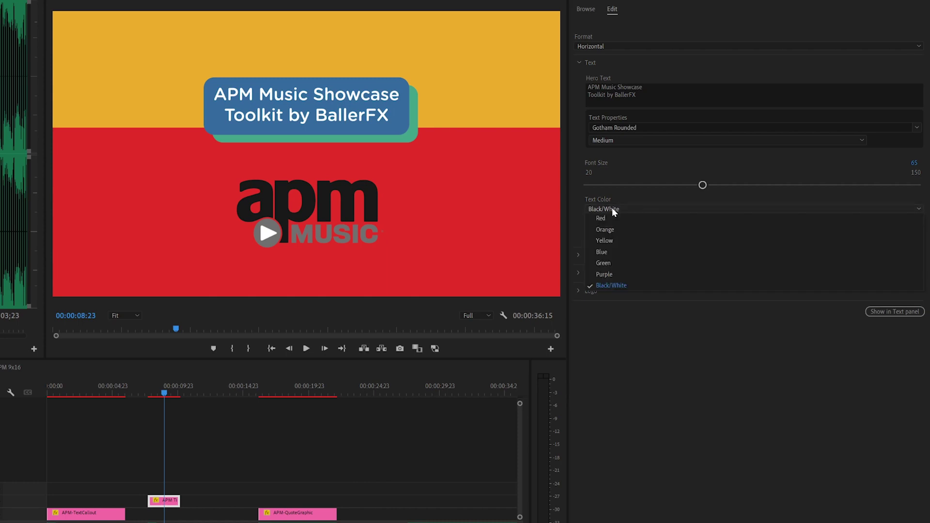
pyautogui.click(655, 386)
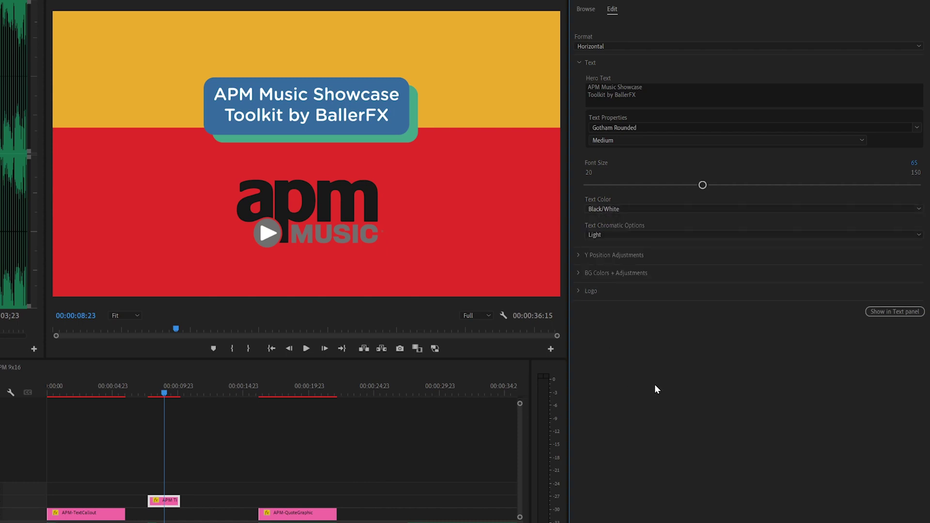
pyautogui.click(579, 272)
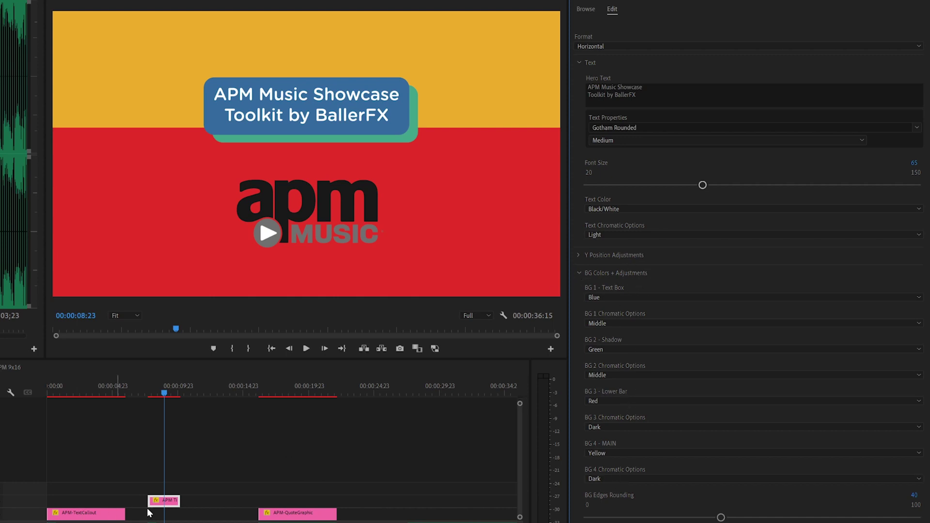
pyautogui.click(600, 298)
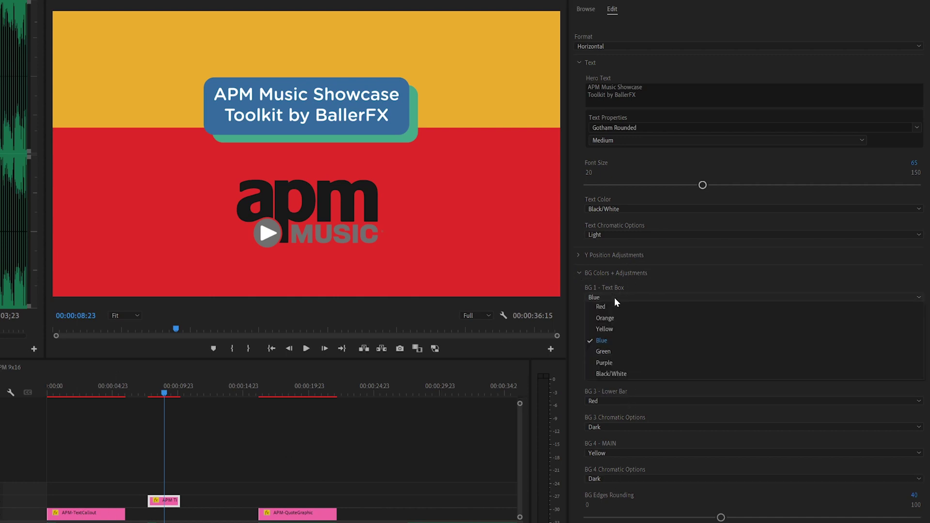
pyautogui.click(673, 283)
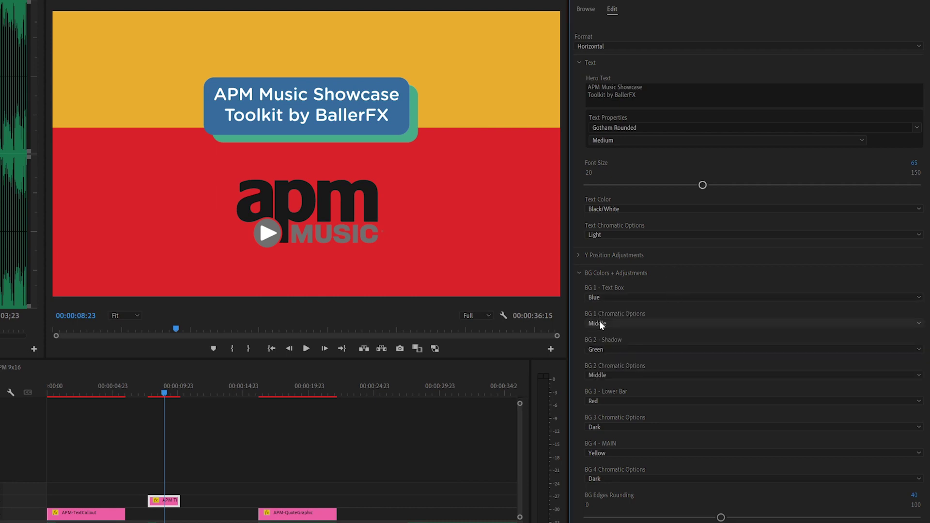
pyautogui.click(622, 321)
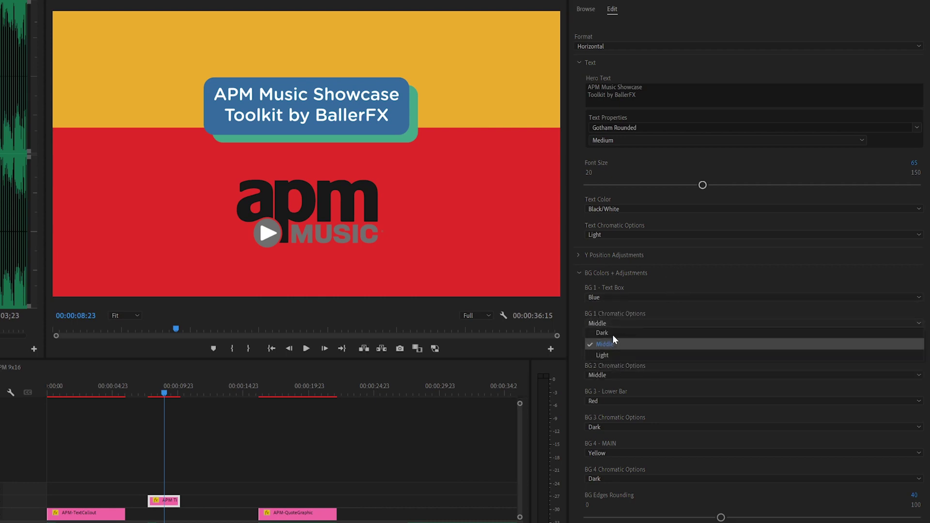
pyautogui.click(628, 304)
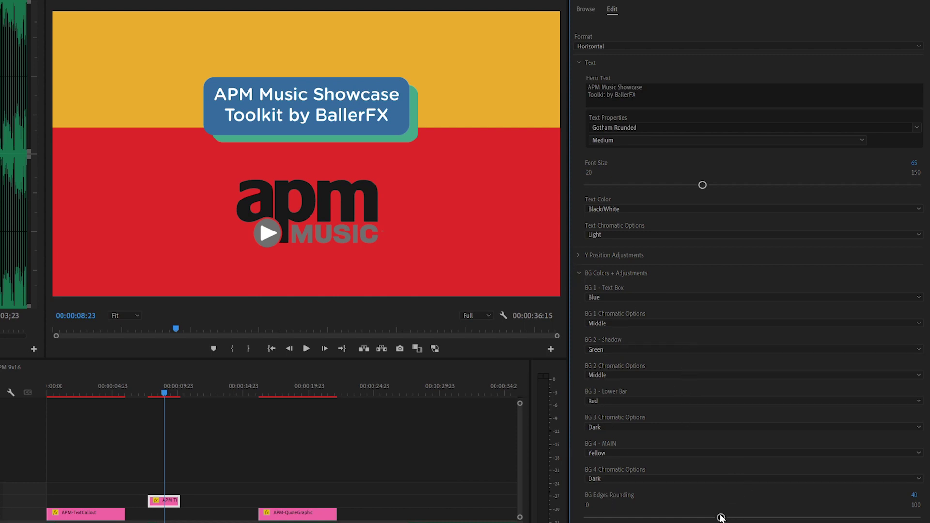
pyautogui.moveTo(720, 517)
pyautogui.mouseDown()
pyautogui.moveTo(609, 517)
pyautogui.moveTo(831, 511)
pyautogui.moveTo(695, 505)
pyautogui.moveTo(719, 508)
pyautogui.mouseUp()
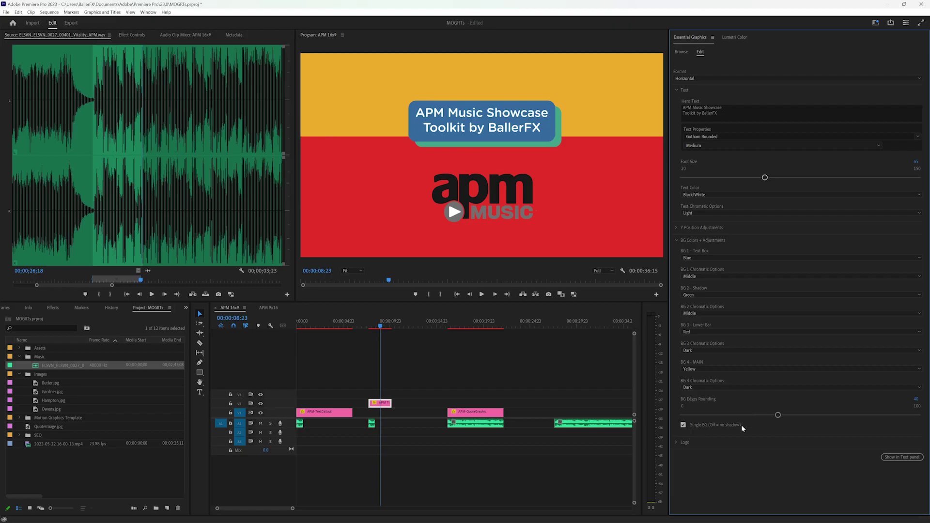
pyautogui.click(684, 425)
pyautogui.click(684, 425)
pyautogui.click(676, 240)
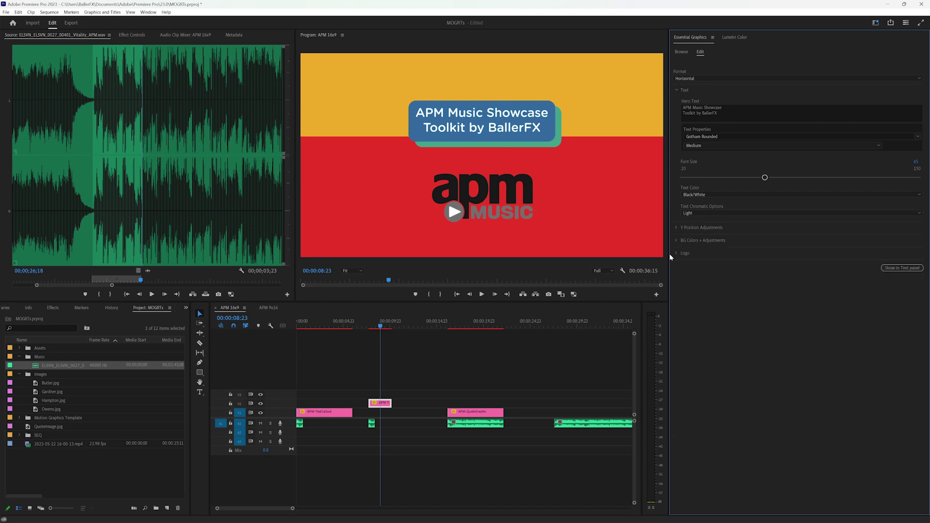
# Turn on Primary Logo so the apm logo's play icon and MUSIC text turn red.
pyautogui.click(675, 251)
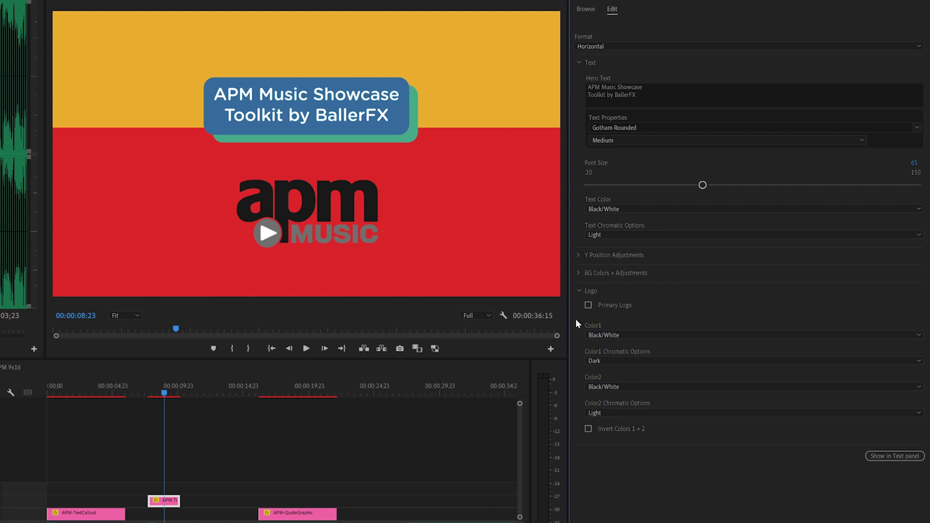
pyautogui.click(589, 305)
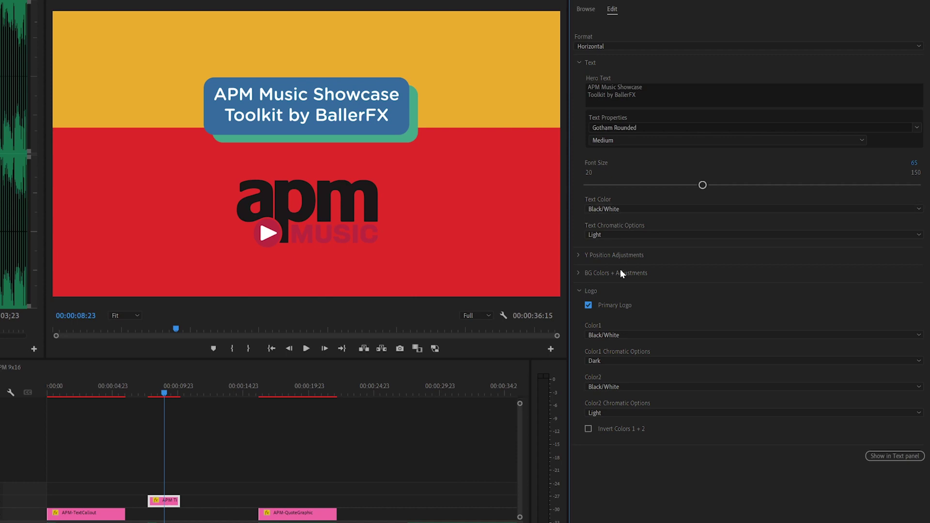
pyautogui.click(578, 272)
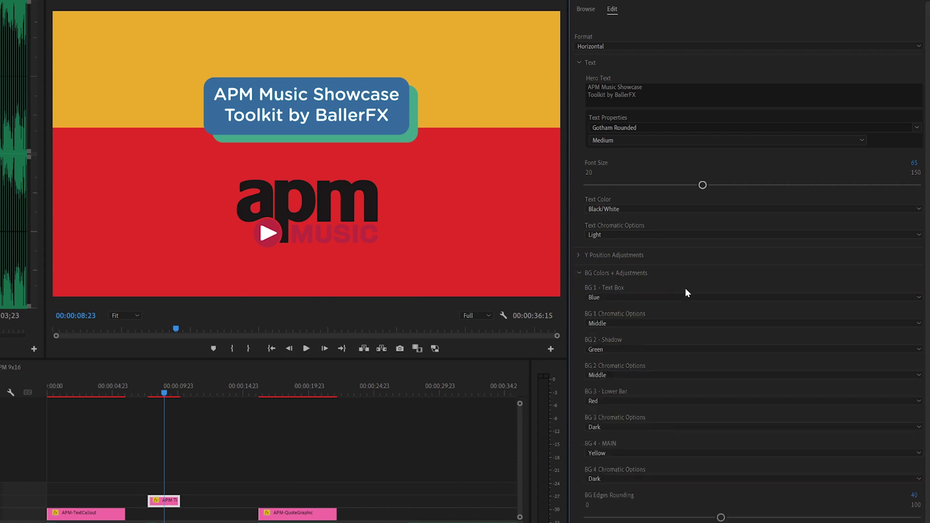
# Set the BG 3 - Lower Bar colour to Black/White, turning the lower bar cream.
pyautogui.click(618, 401)
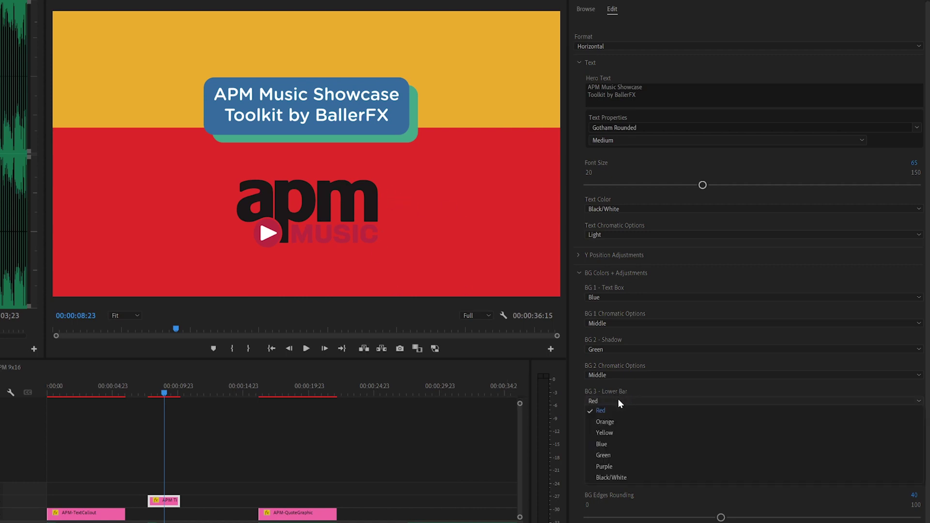
pyautogui.click(614, 476)
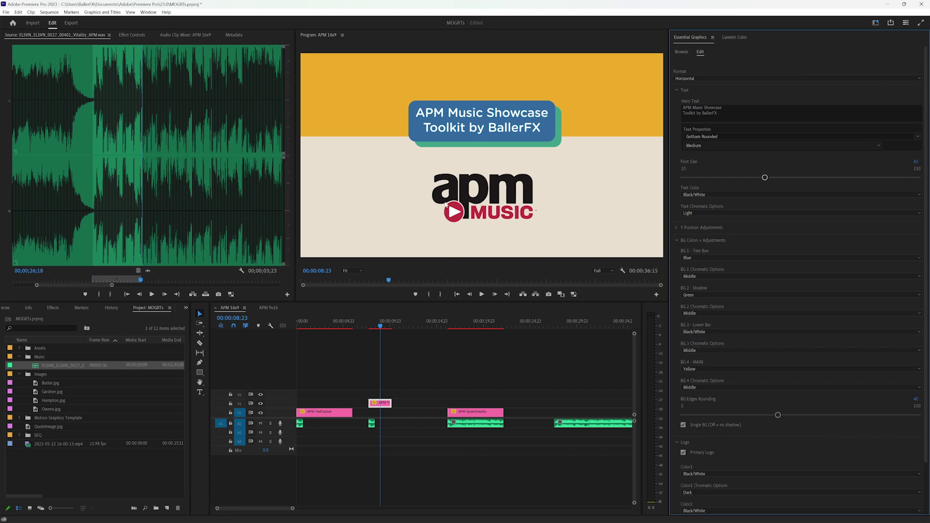
pyautogui.click(677, 89)
# Turn off Primary Logo and Invert Colors 1 + 2, leaving the apm logo dark grey.
pyautogui.click(677, 113)
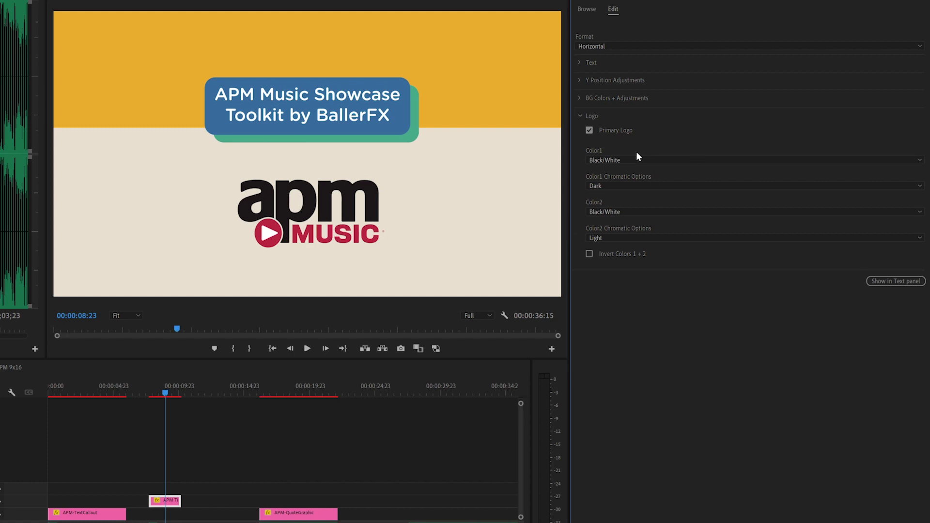
pyautogui.click(589, 253)
pyautogui.click(588, 130)
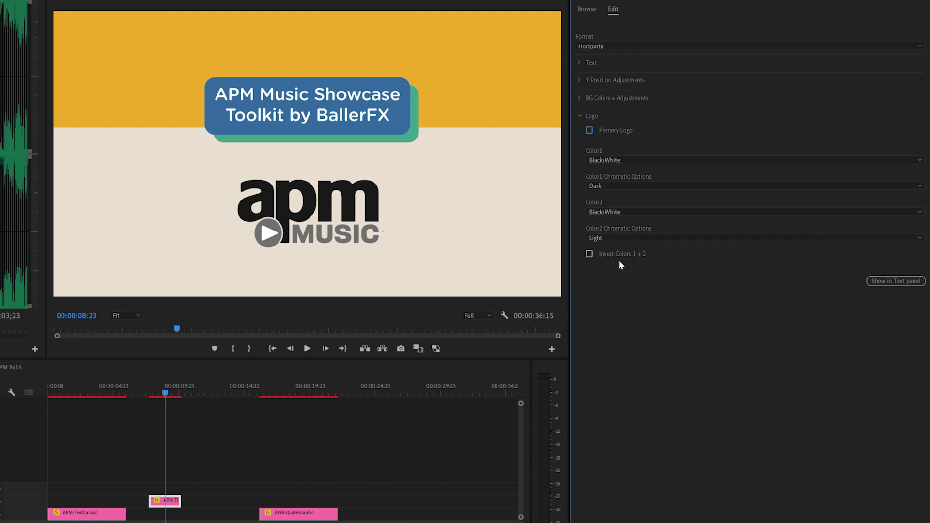
pyautogui.click(589, 254)
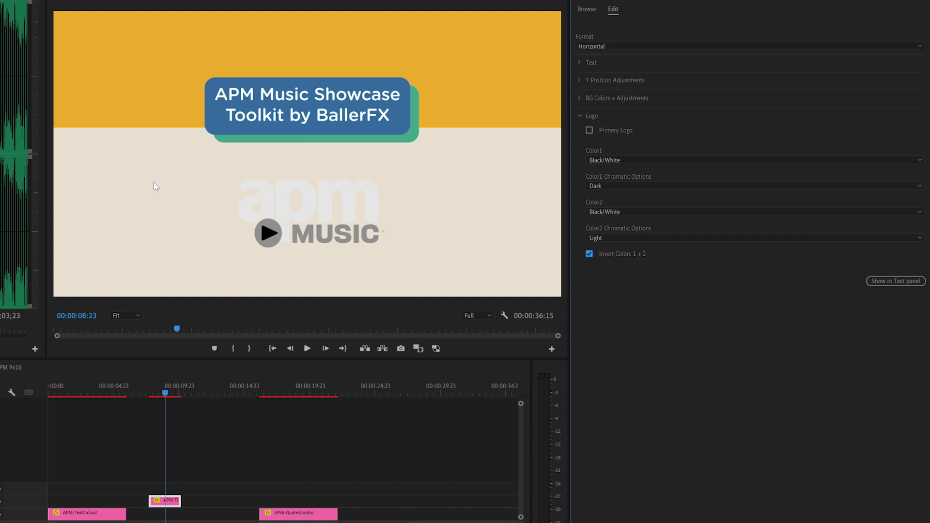
pyautogui.click(589, 254)
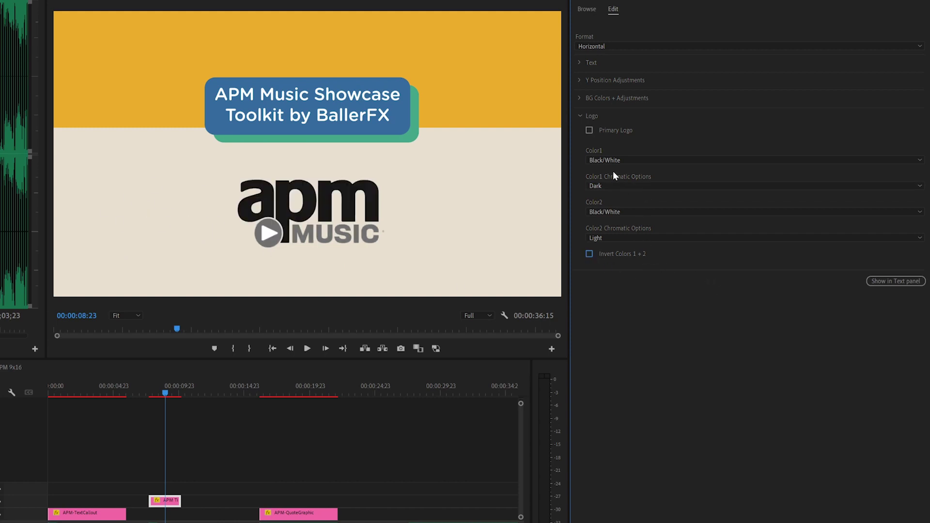
# Try Red for both logo colours, then return Color2 to Black/White.
pyautogui.click(619, 160)
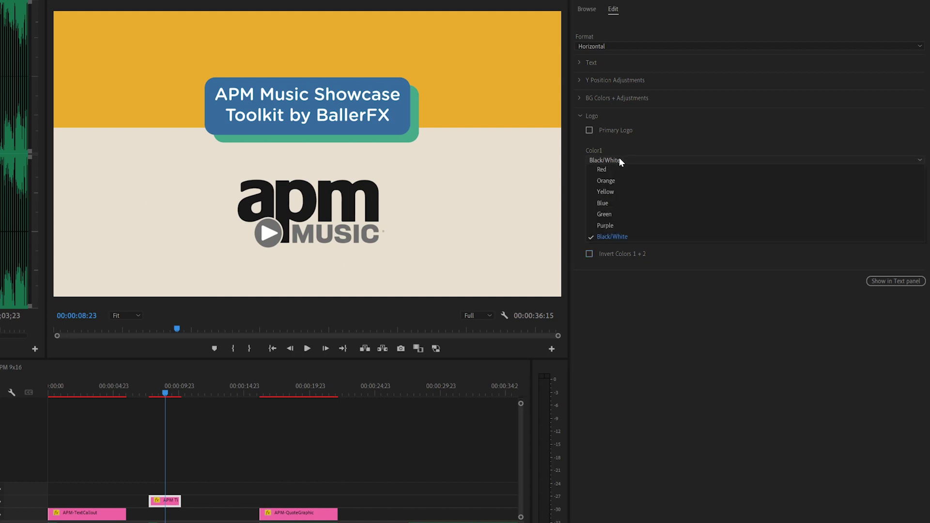
pyautogui.click(615, 169)
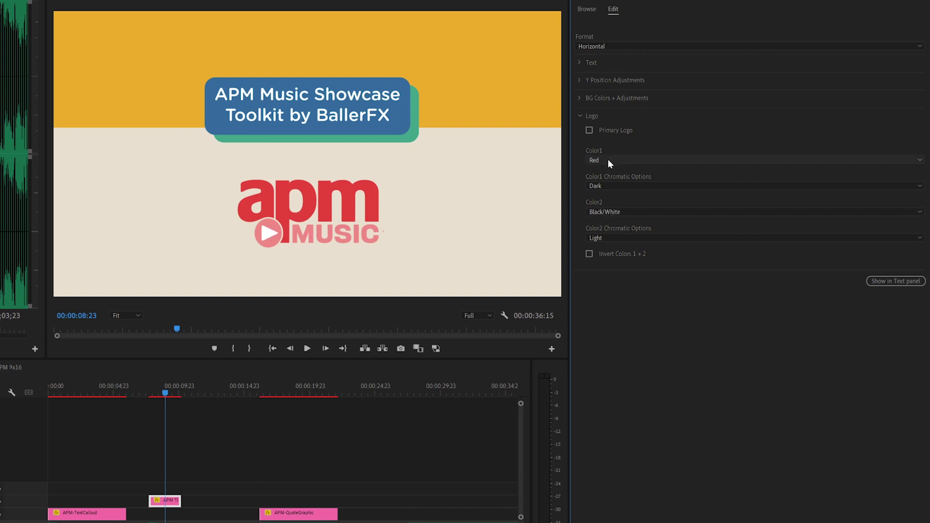
pyautogui.click(610, 209)
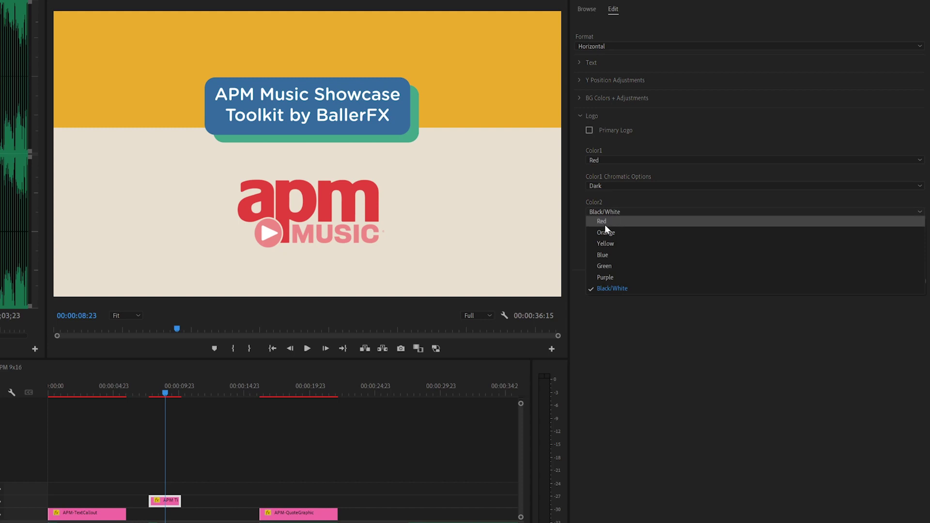
pyautogui.click(605, 225)
pyautogui.click(609, 234)
pyautogui.click(608, 235)
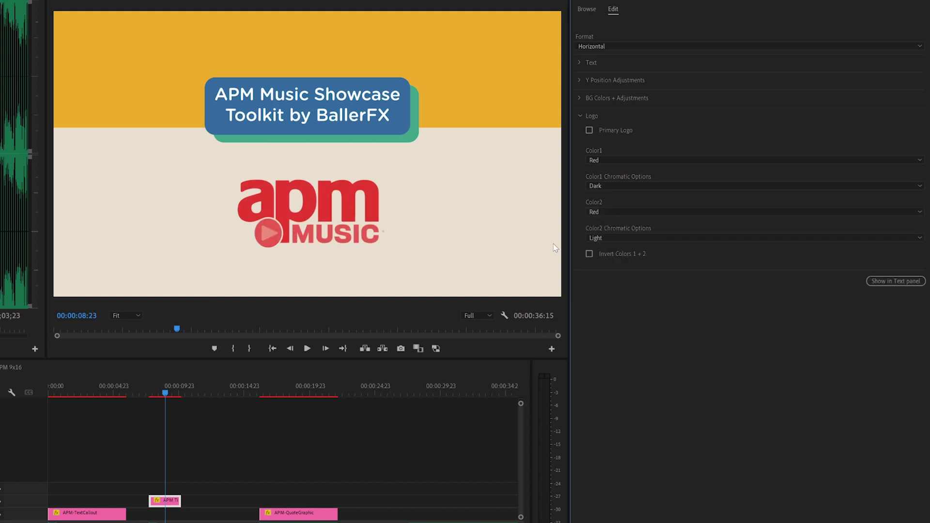
pyautogui.click(603, 210)
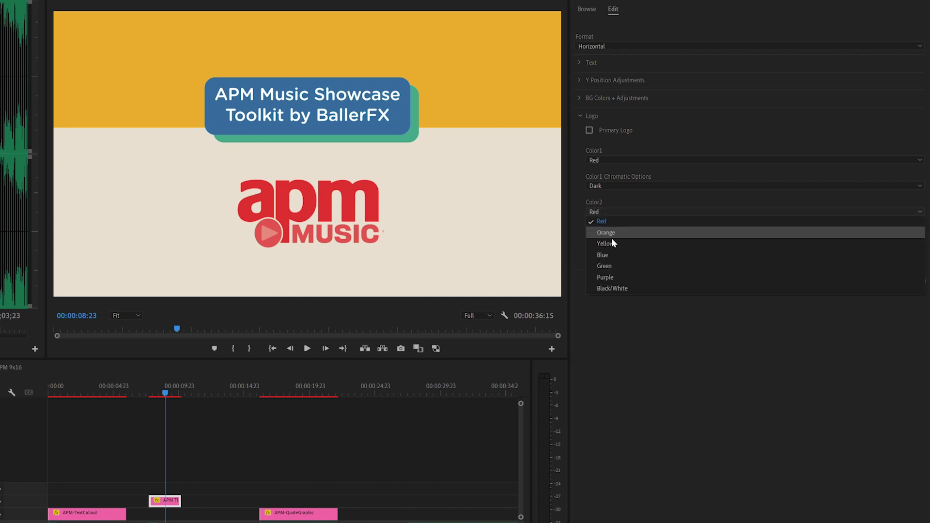
pyautogui.click(602, 280)
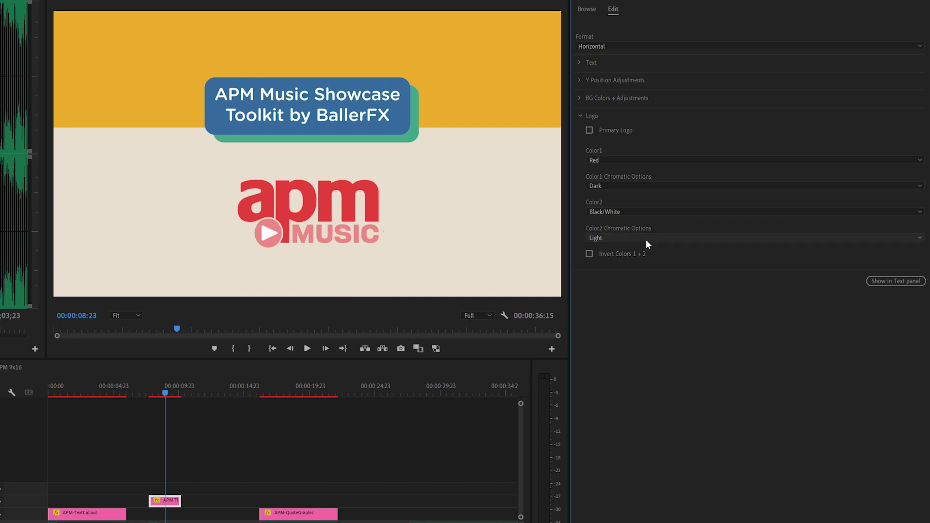
# Set both logo colours to Blue and turn on colour inversion.
pyautogui.click(614, 159)
pyautogui.click(609, 204)
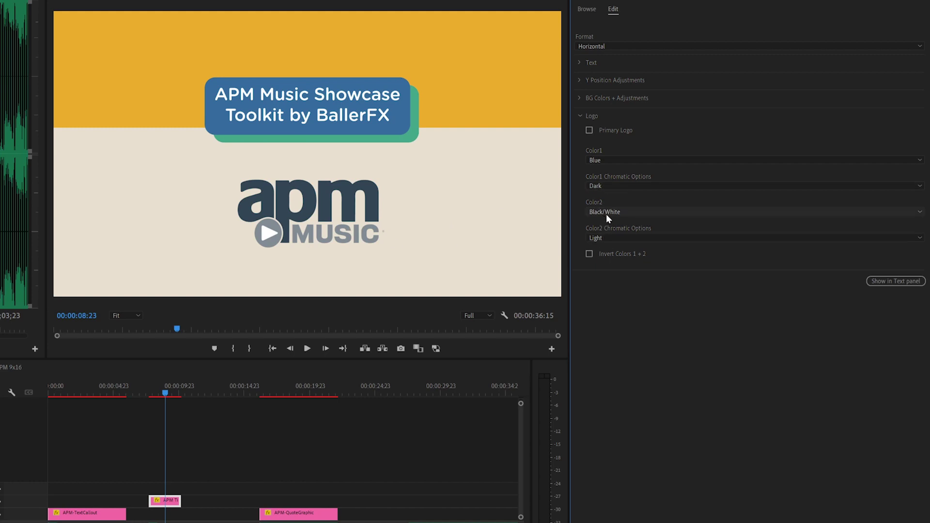
pyautogui.click(625, 214)
pyautogui.click(610, 250)
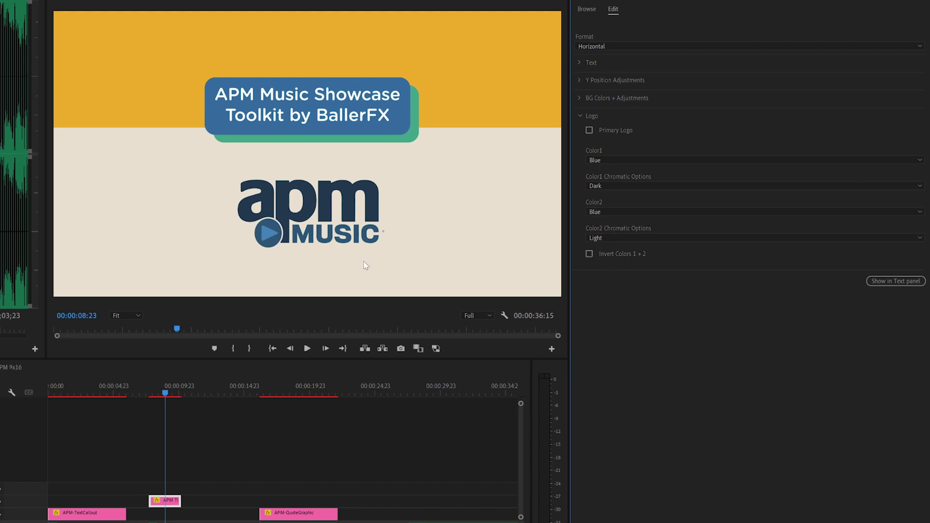
pyautogui.click(589, 253)
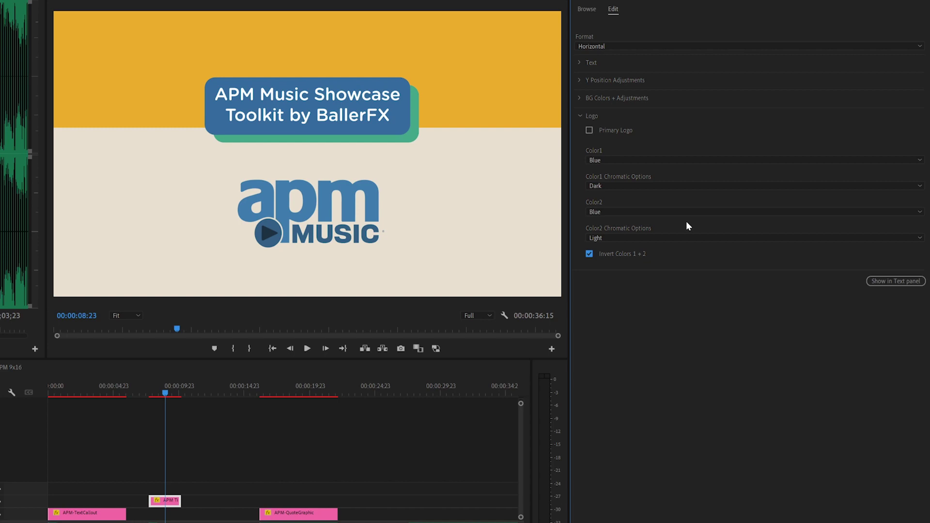
# Keep inversion on, set Color2's shade to Dark and Color1 to Red.
pyautogui.click(590, 254)
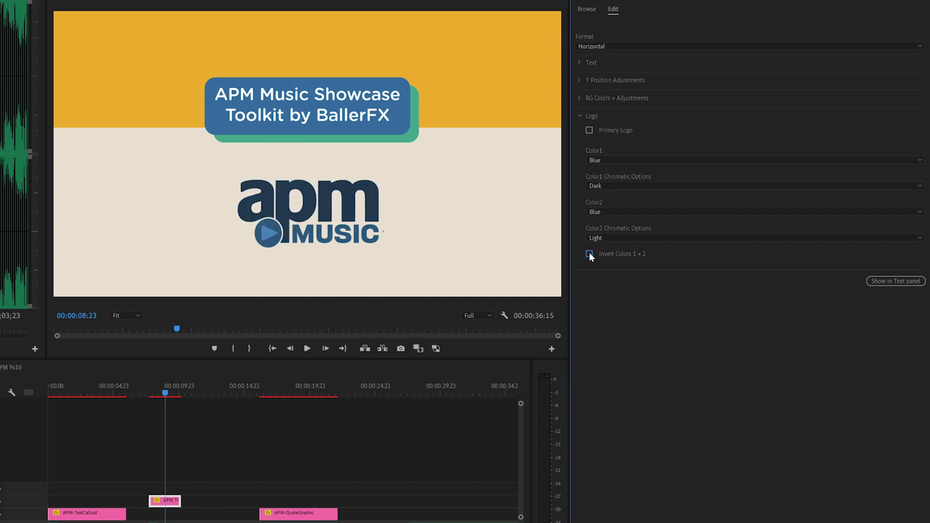
pyautogui.click(590, 254)
pyautogui.click(602, 237)
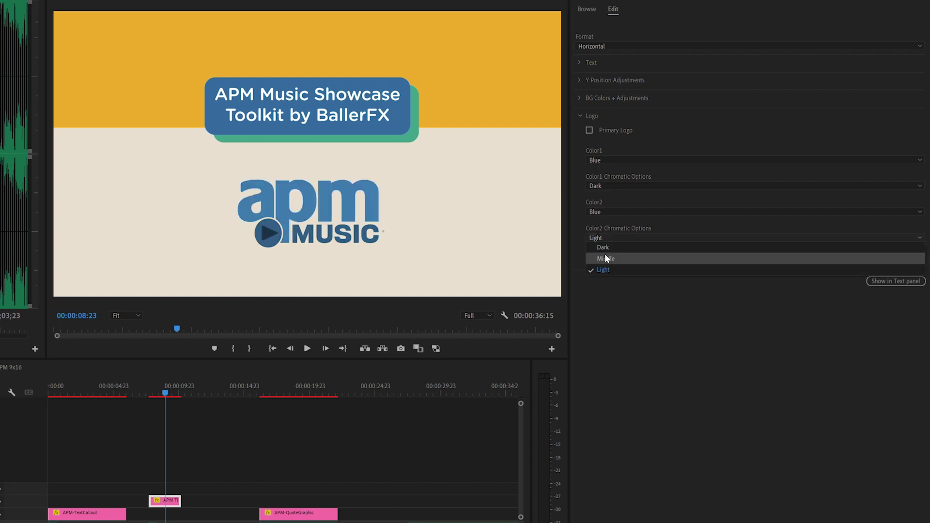
pyautogui.click(605, 254)
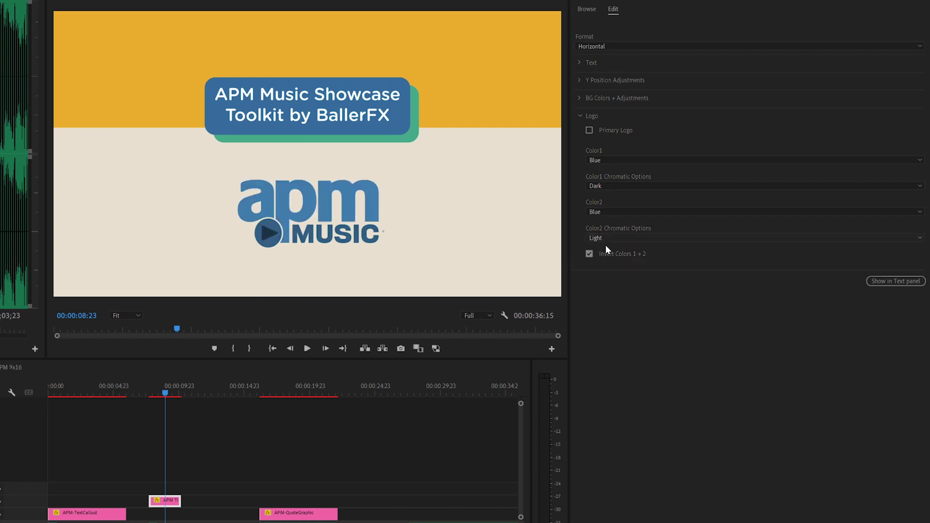
pyautogui.click(601, 160)
pyautogui.click(602, 169)
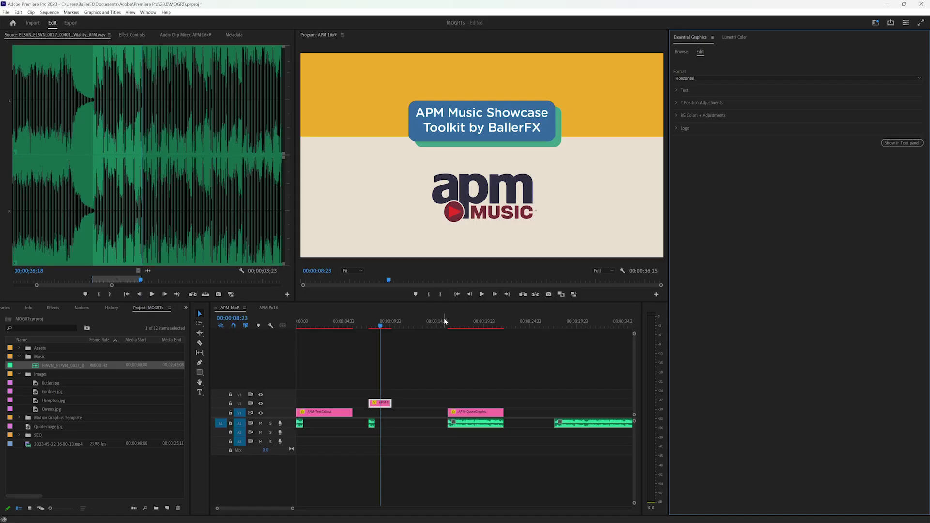
# Move the playhead onto the APM-QuoteGraphic clip and scrub through its animation.
pyautogui.click(473, 326)
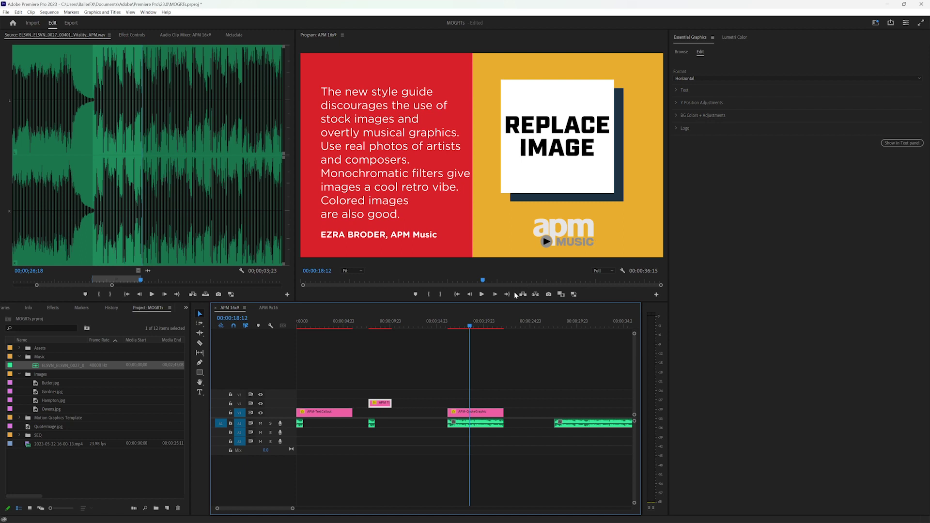
pyautogui.moveTo(468, 326)
pyautogui.mouseDown()
pyautogui.moveTo(452, 320)
pyautogui.moveTo(473, 325)
pyautogui.mouseUp()
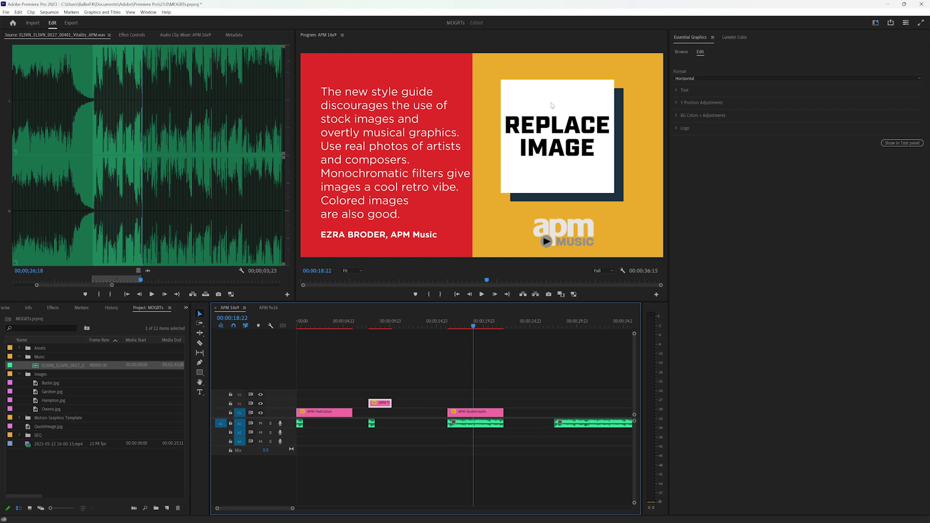
pyautogui.click(678, 108)
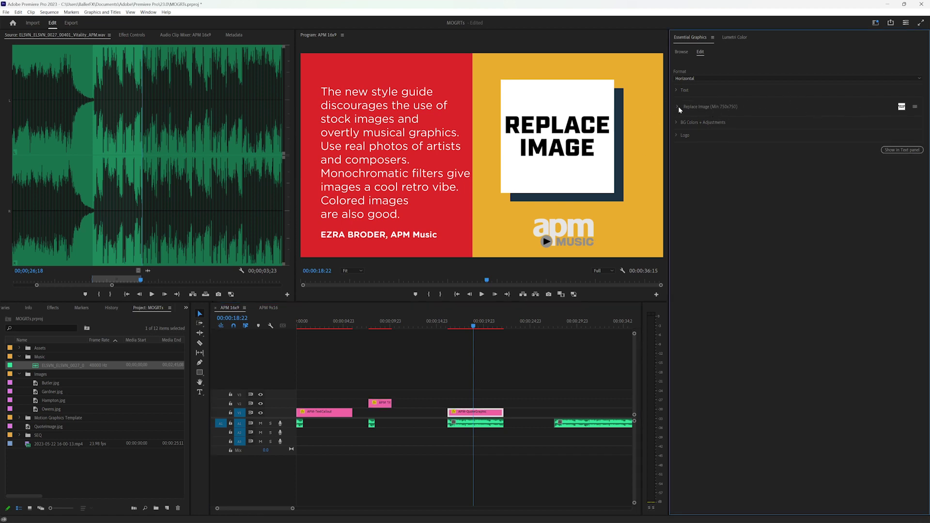
# Drag Gardner.jpg from the Project panel into the quote graphic's Replace Image slot.
pyautogui.click(679, 106)
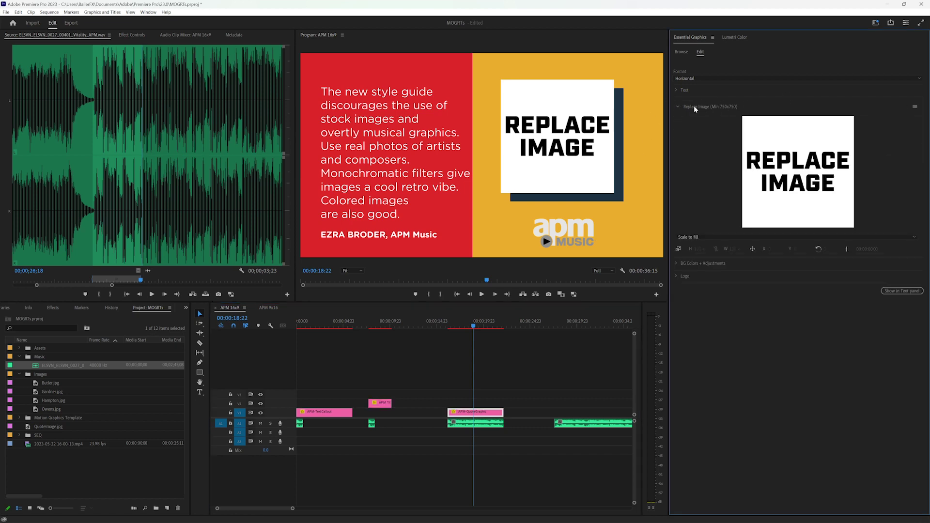
pyautogui.click(914, 106)
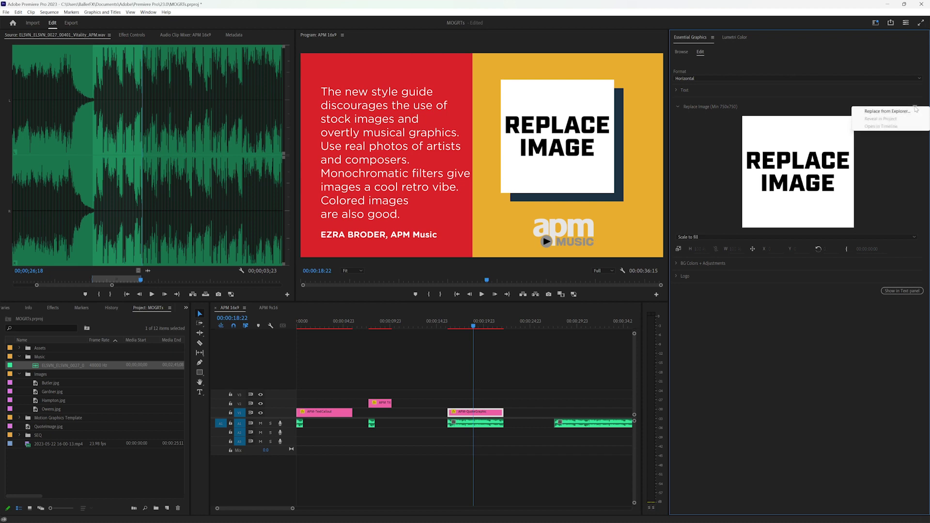
pyautogui.click(915, 107)
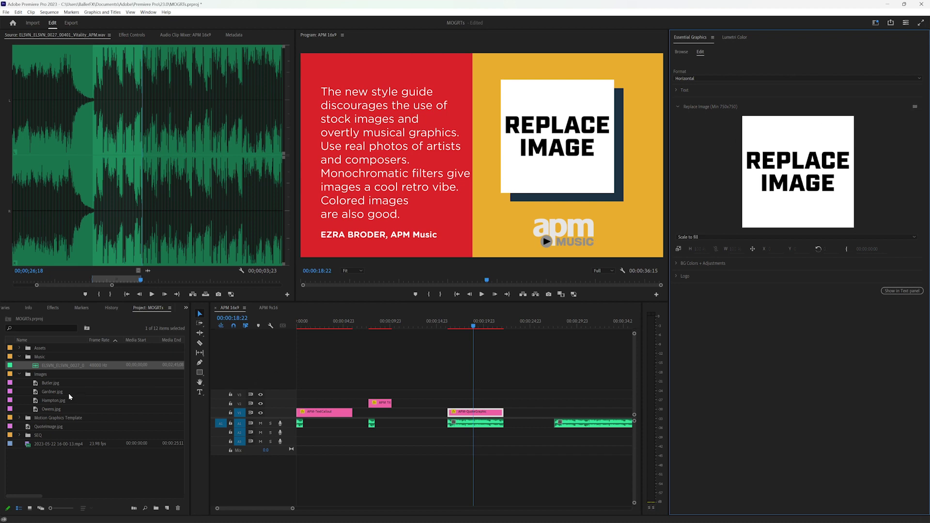
pyautogui.click(36, 392)
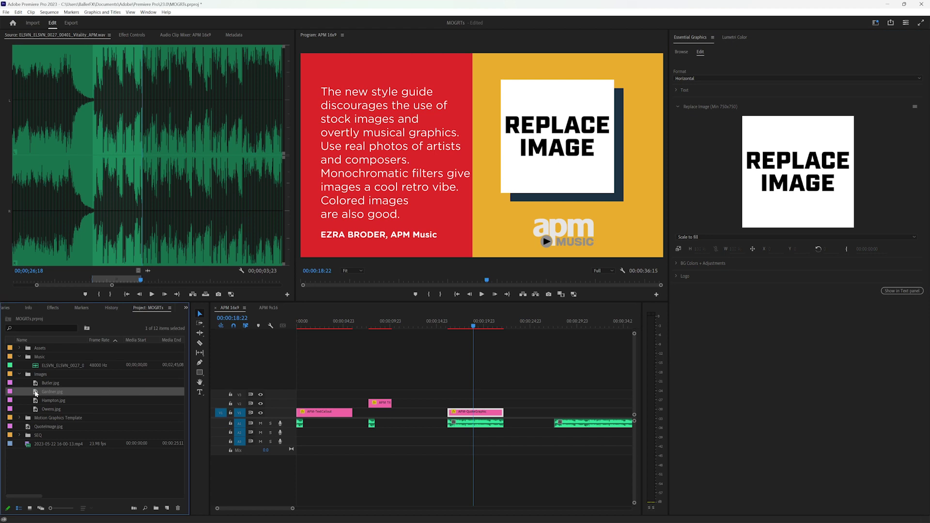
pyautogui.moveTo(41, 400); pyautogui.dragTo(771, 171)
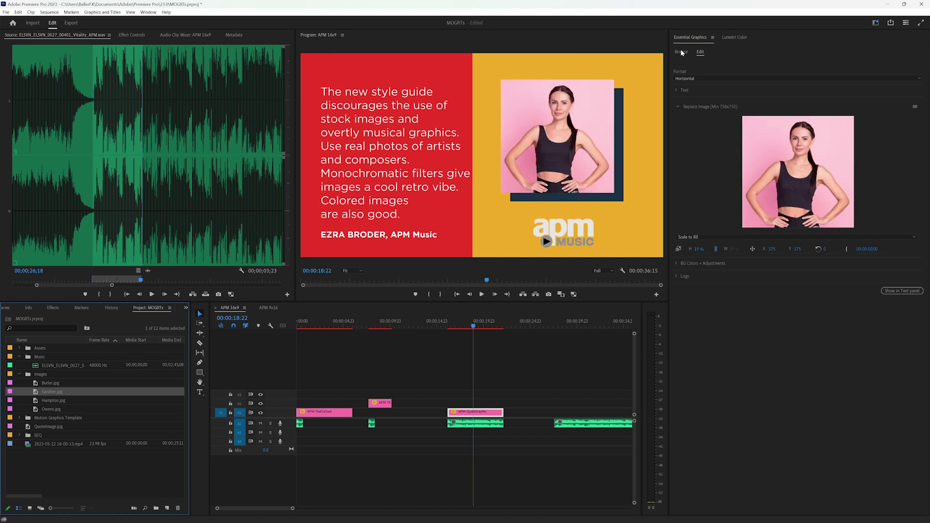
pyautogui.click(678, 106)
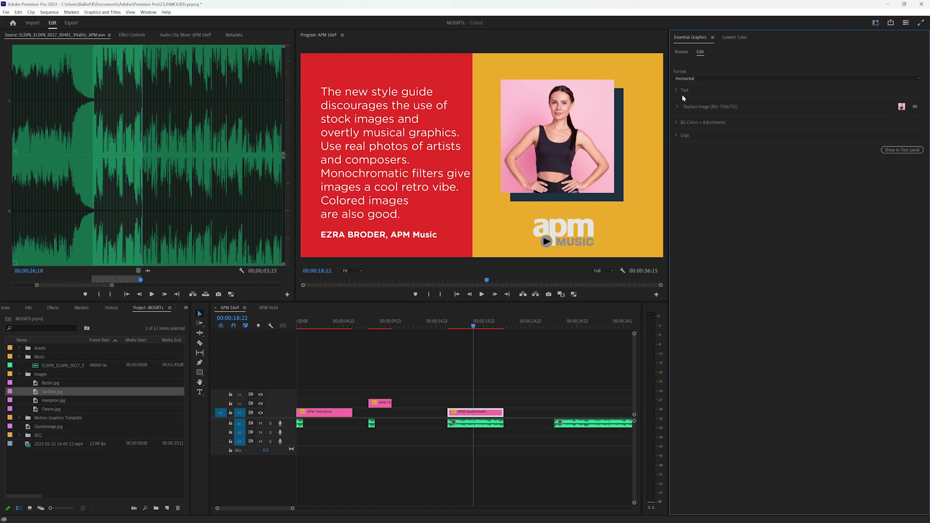
# Delete the closing 'Colored images are also good' lines from the Quote Text.
pyautogui.click(678, 90)
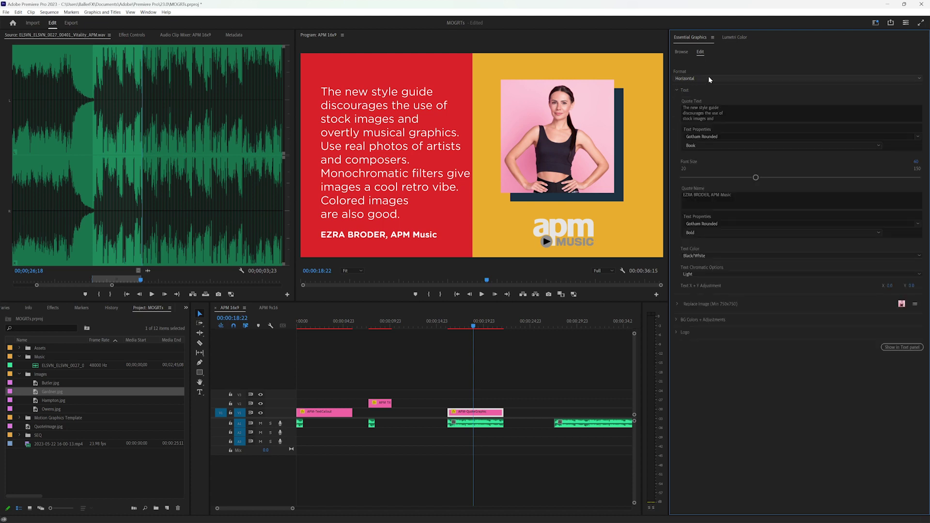
pyautogui.click(780, 107)
pyautogui.click(714, 113)
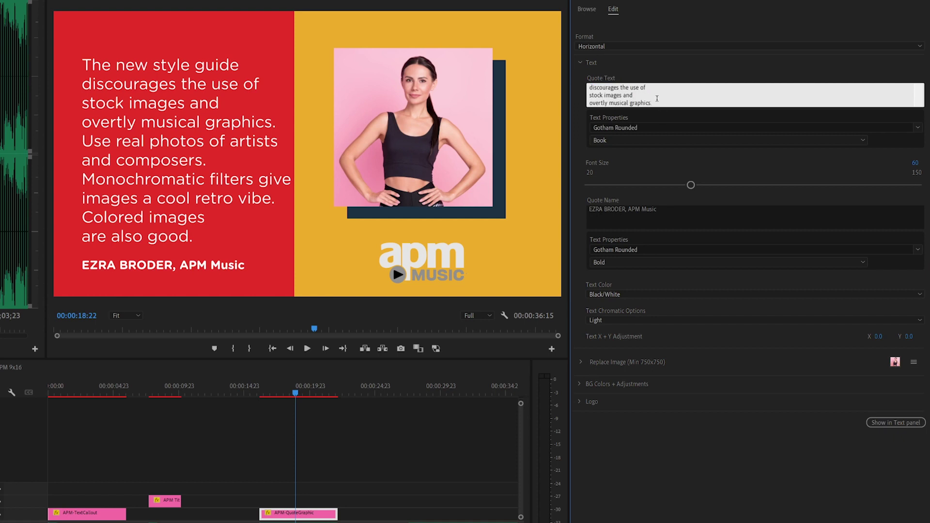
pyautogui.hotkey('ctrl', 'a')
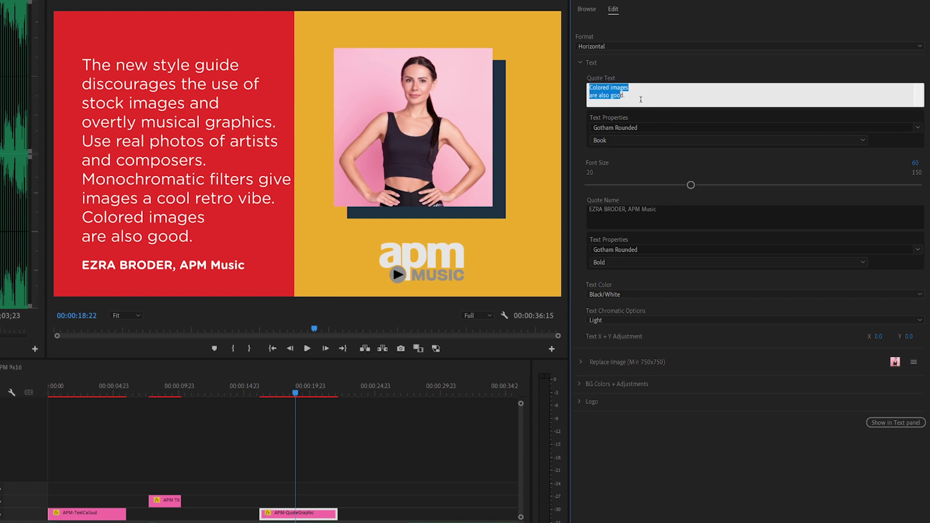
pyautogui.click(632, 99)
pyautogui.hotkey('shift', 'Up')
pyautogui.hotkey('shift', 'Home')
pyautogui.press('BackSpace')
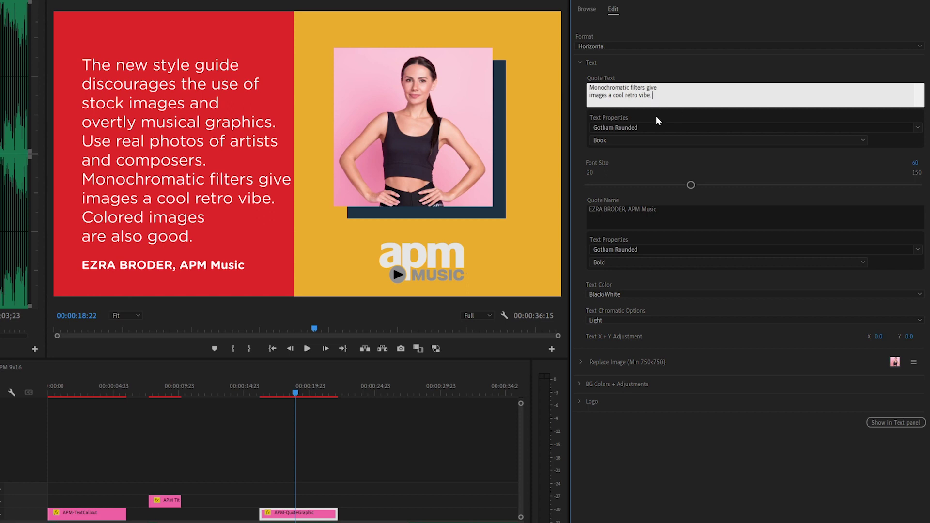
pyautogui.click(692, 472)
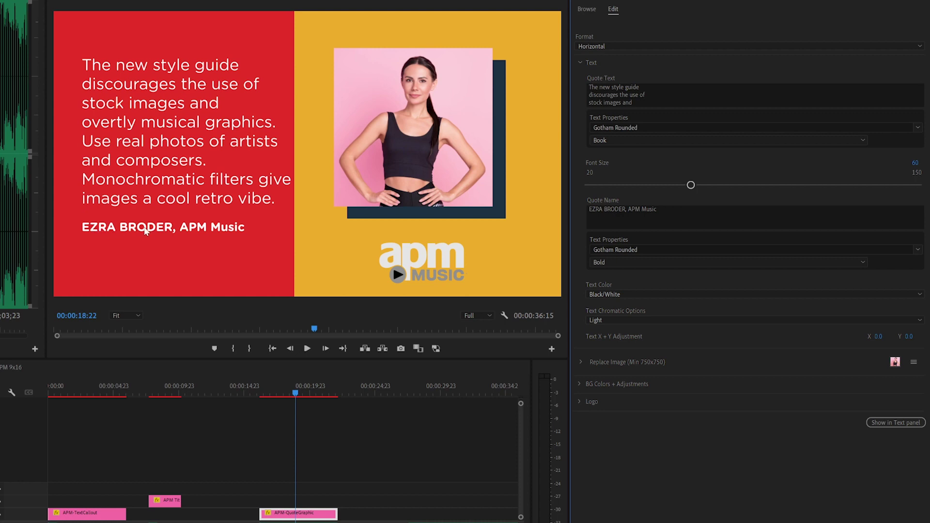
# Delete the two Monochromatic filters lines so the quote ends at 'and composers.'.
pyautogui.click(624, 103)
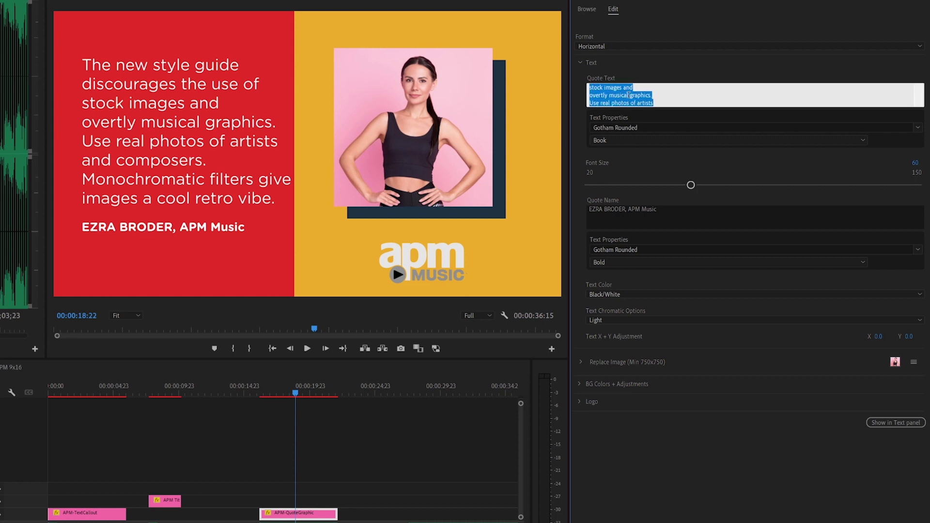
pyautogui.click(628, 95)
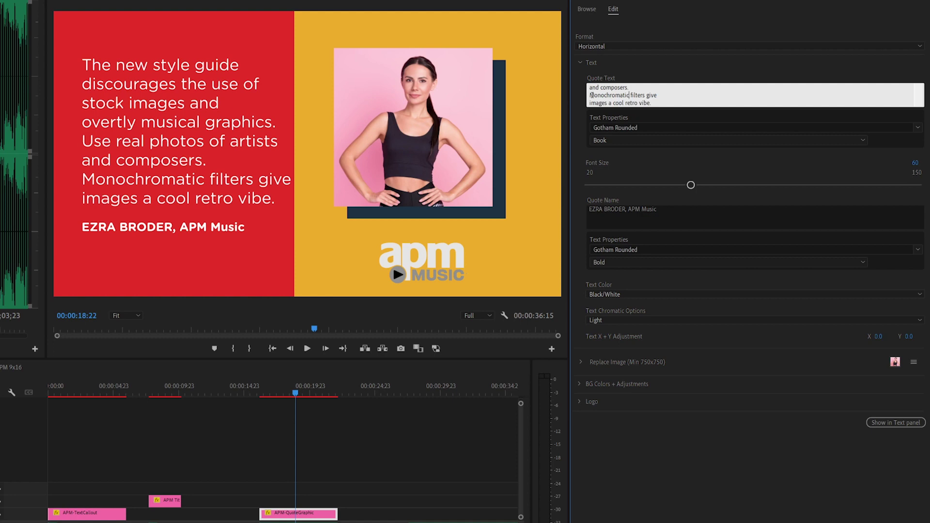
pyautogui.moveTo(589, 95); pyautogui.dragTo(678, 116)
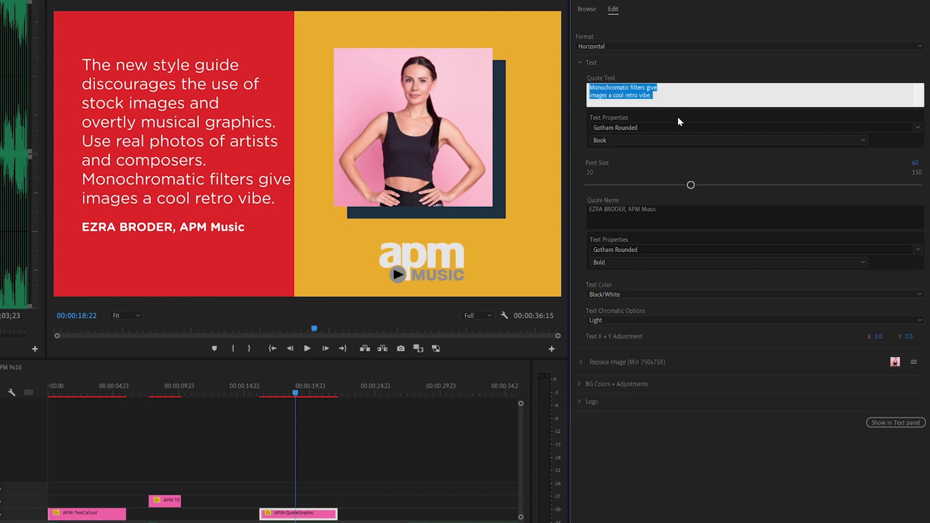
pyautogui.press('BackSpace')
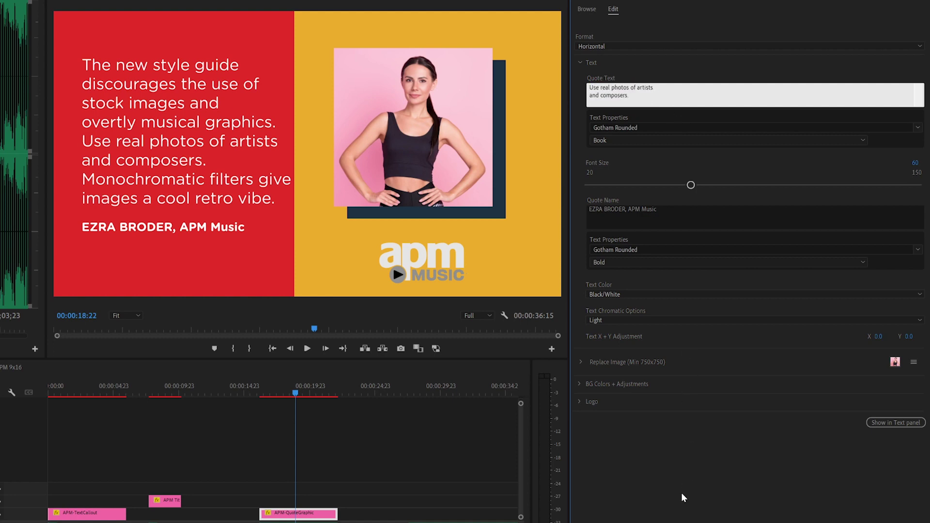
pyautogui.click(681, 493)
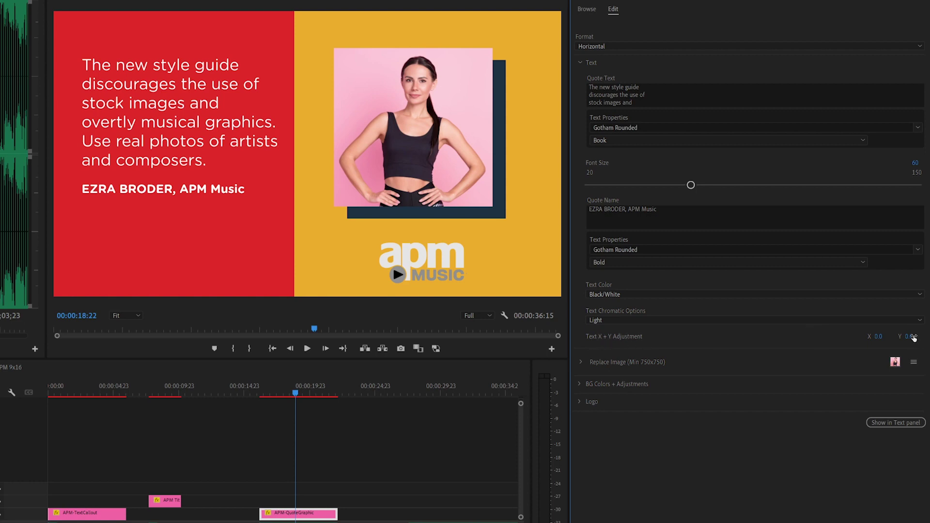
# Raise the Text X + Y Adjustment Y value to lower the quote, keeping X at 0.0.
pyautogui.moveTo(908, 336)
pyautogui.mouseDown()
pyautogui.moveTo(929, 337)
pyautogui.moveTo(913, 336)
pyautogui.mouseUp()
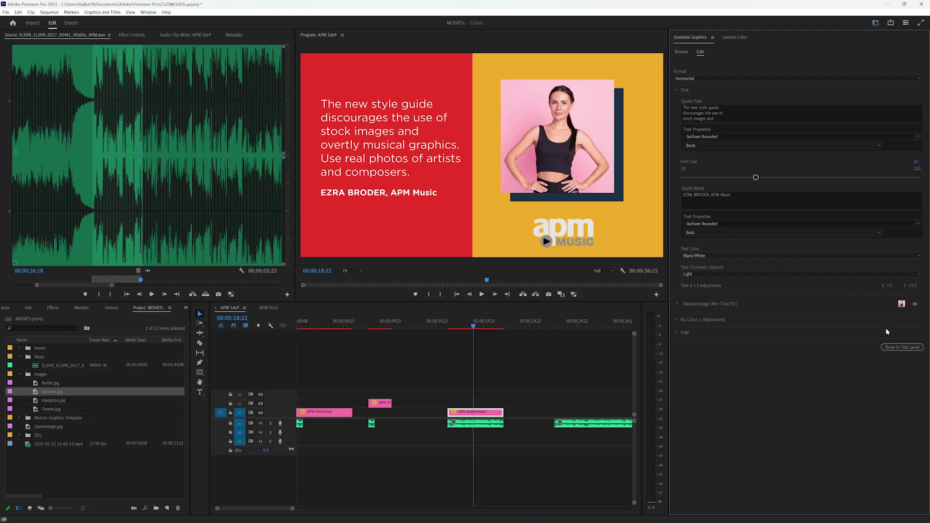
pyautogui.moveTo(890, 285)
pyautogui.mouseDown()
pyautogui.moveTo(871, 285)
pyautogui.moveTo(895, 286)
pyautogui.mouseUp()
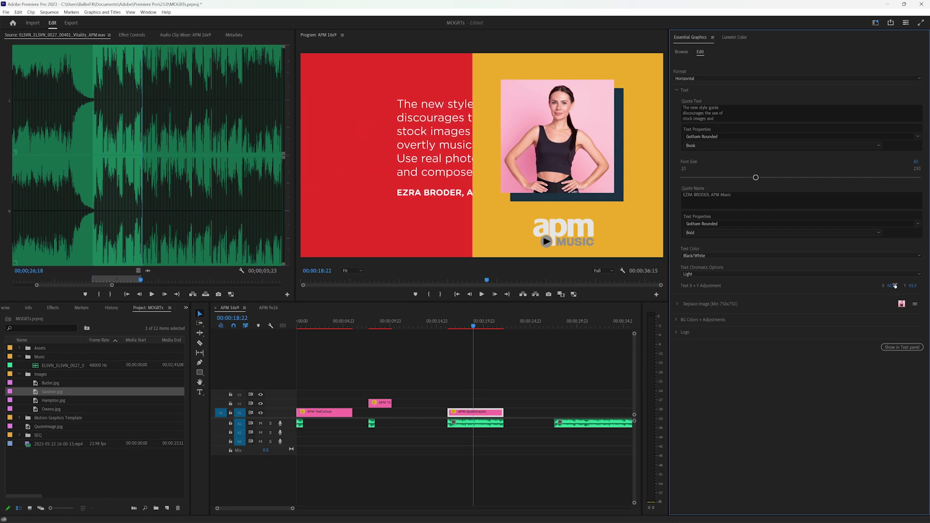
pyautogui.hotkey('ctrl', 'z')
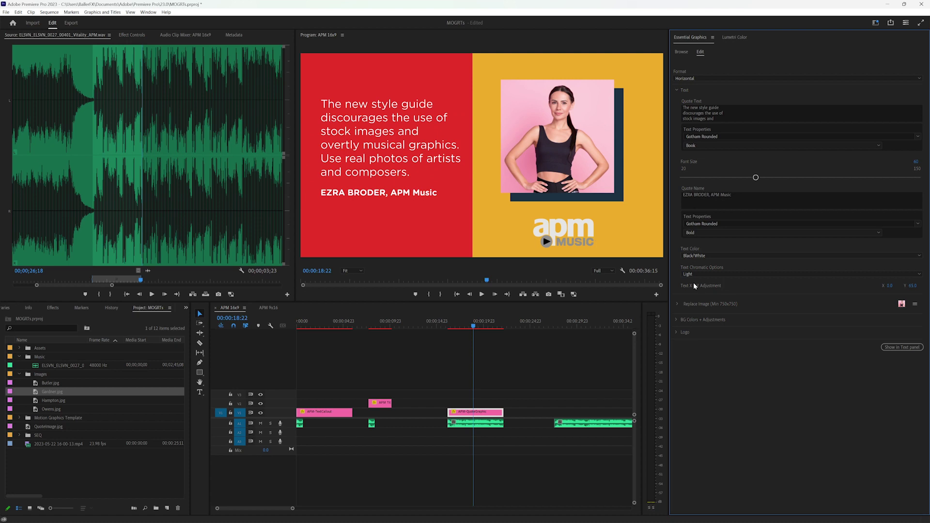
pyautogui.click(677, 321)
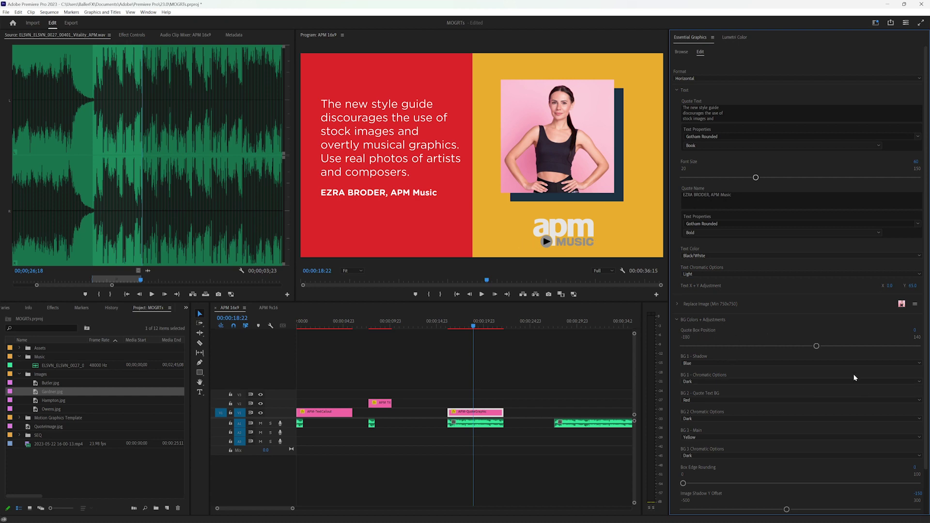
# Slide and widen the red quote box until it fills the left half at Quote Box Position 0.
pyautogui.moveTo(817, 346); pyautogui.dragTo(671, 336)
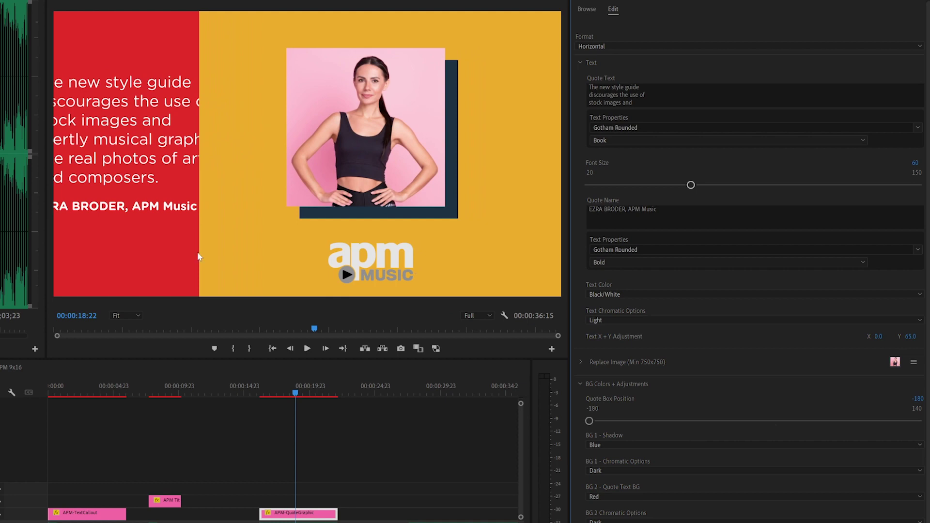
pyautogui.moveTo(588, 423); pyautogui.dragTo(918, 421)
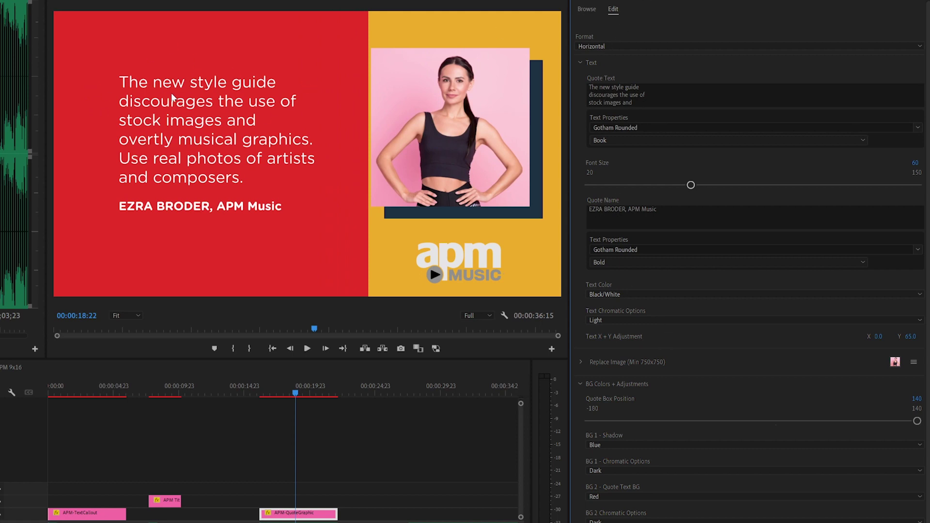
pyautogui.moveTo(878, 336); pyautogui.dragTo(814, 336)
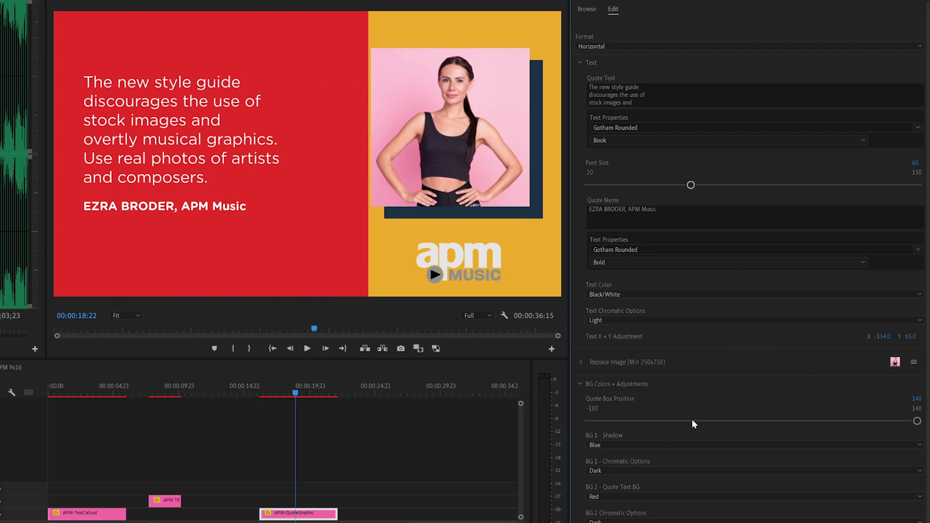
pyautogui.scroll(-3, 687, 374)
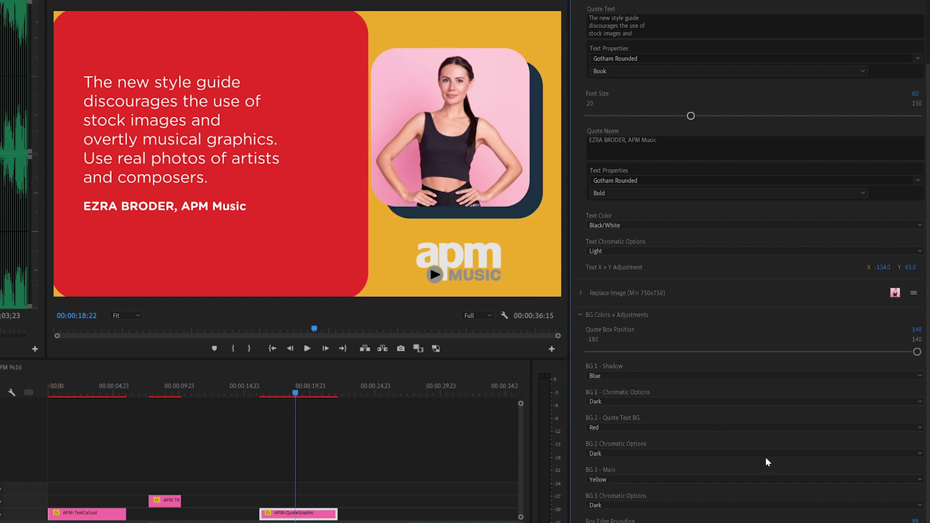
pyautogui.hotkey('ctrl', 'z')
pyautogui.hotkey('ctrl', 'z')
pyautogui.hotkey('ctrl', 'z')
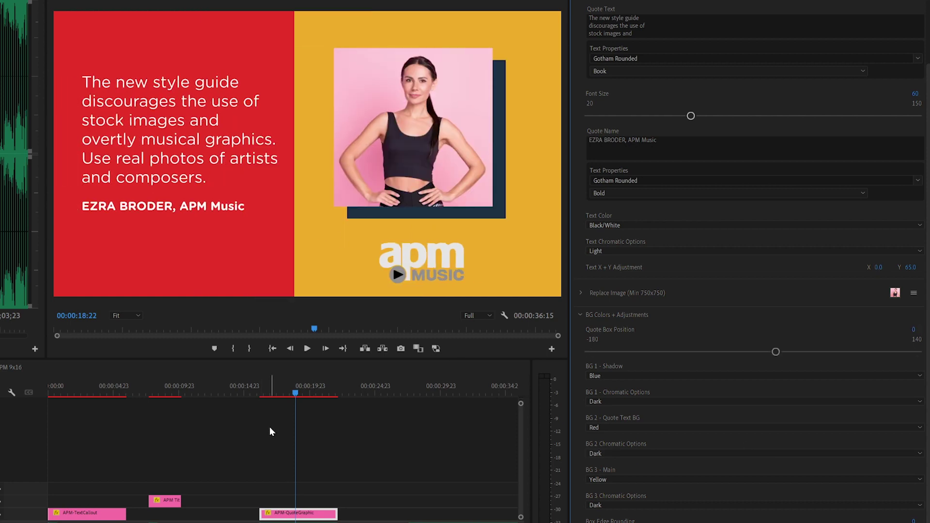
# In the APM 9x16 sequence, set the APM-QuoteGraphic clip's Format to Vertical.
pyautogui.click(6, 369)
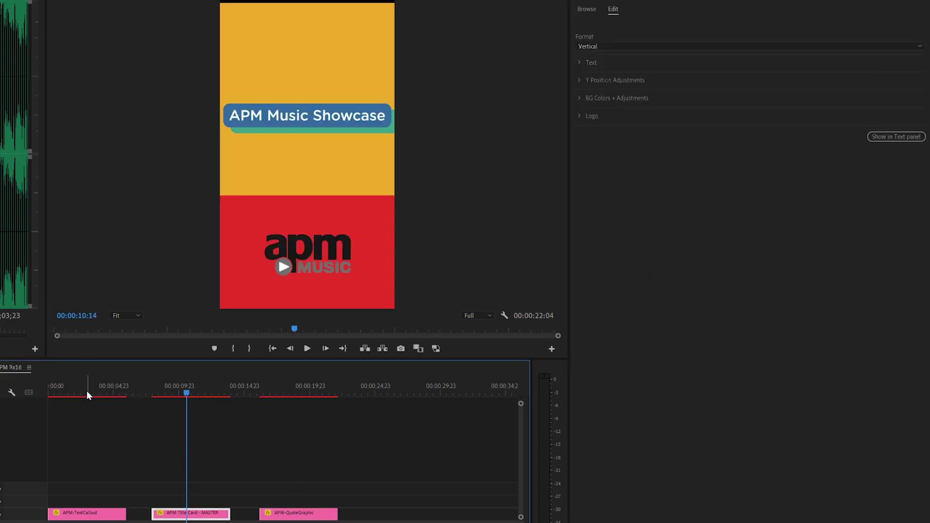
pyautogui.moveTo(86, 392); pyautogui.dragTo(178, 394)
pyautogui.click(299, 388)
pyautogui.click(294, 515)
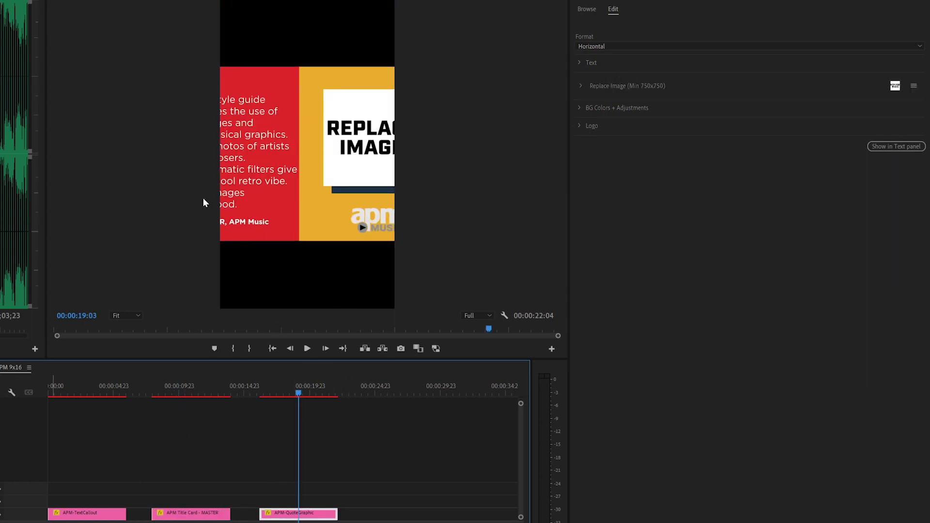
pyautogui.click(597, 46)
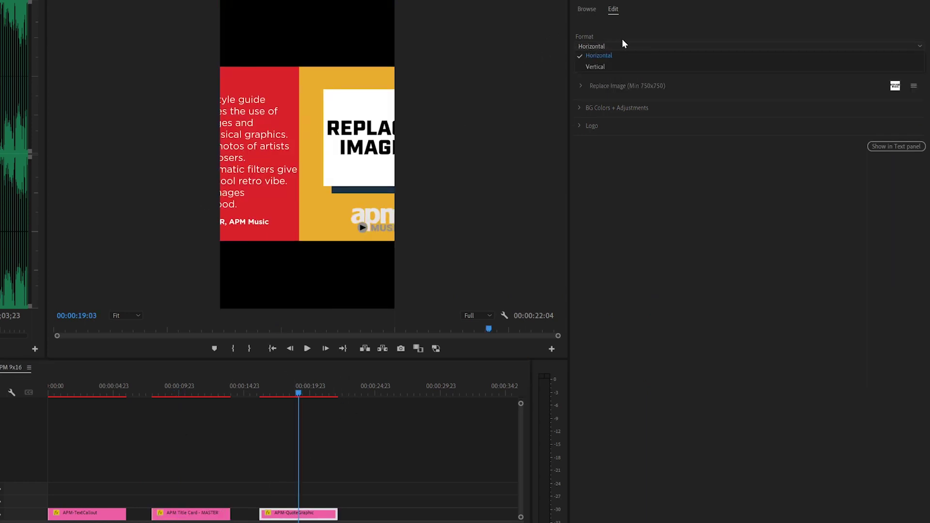
pyautogui.click(597, 68)
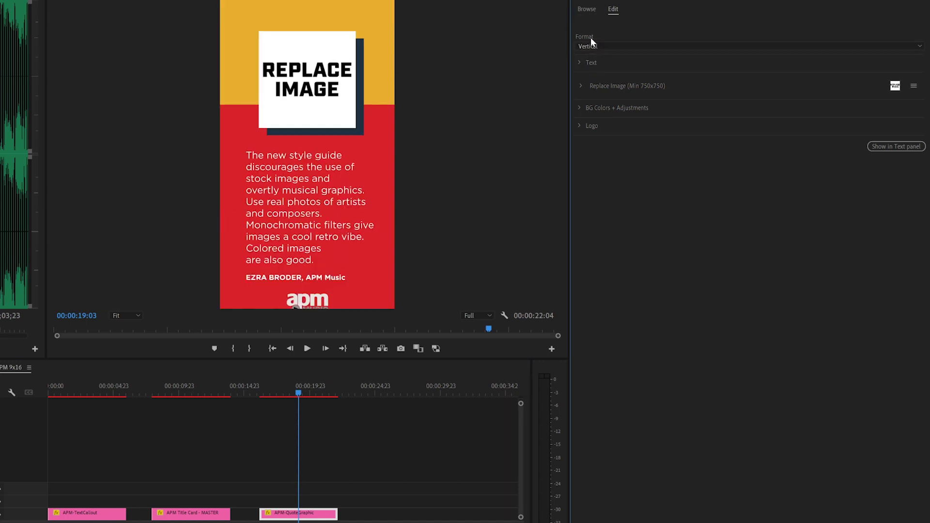
# Preview the end of the vertical quote clip and expand its background colour and position settings.
pyautogui.click(308, 393)
pyautogui.moveTo(309, 393)
pyautogui.mouseDown()
pyautogui.moveTo(325, 394)
pyautogui.moveTo(258, 390)
pyautogui.moveTo(297, 393)
pyautogui.mouseUp()
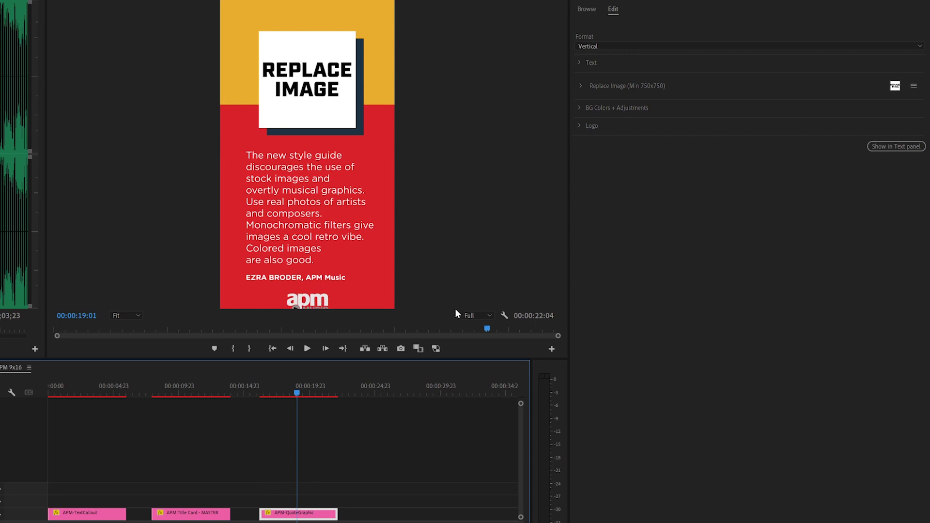
pyautogui.click(579, 107)
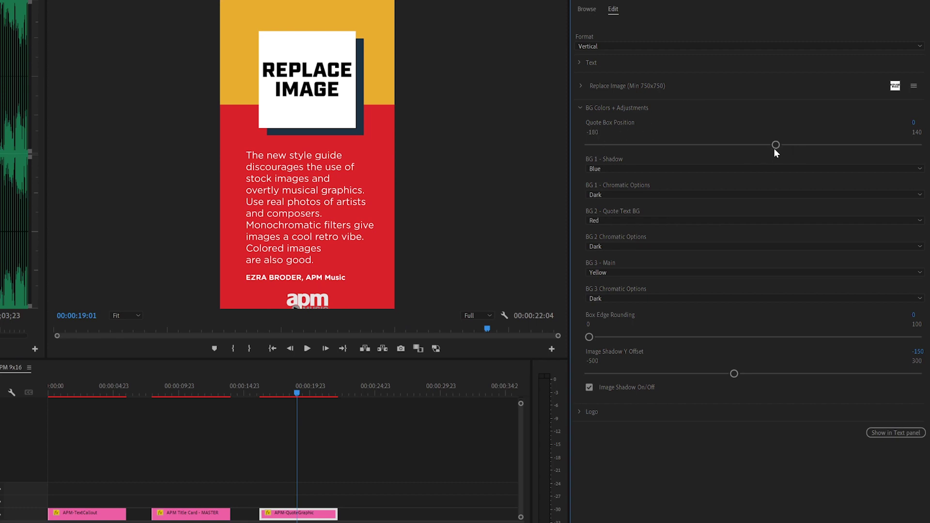
# Raise the red quote box to Quote Box Position -141 and play the clip from its start.
pyautogui.moveTo(775, 145); pyautogui.dragTo(629, 147)
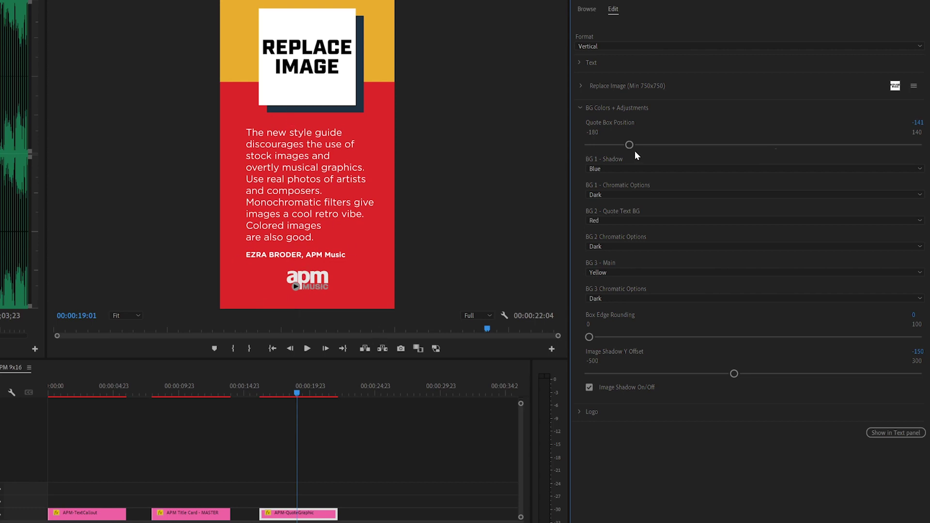
pyautogui.click(260, 391)
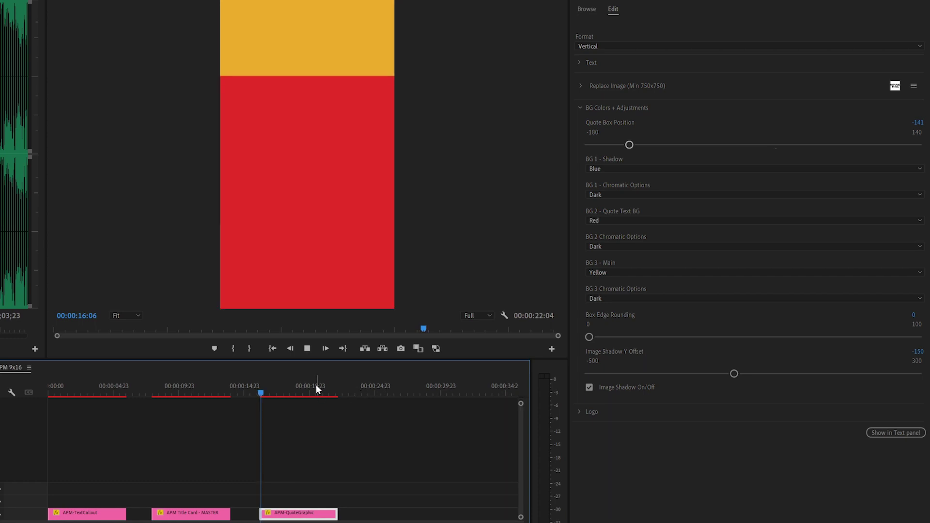
pyautogui.press('space')
# Replay the quote's text animation from the clip start, then collapse the background settings.
pyautogui.click(266, 387)
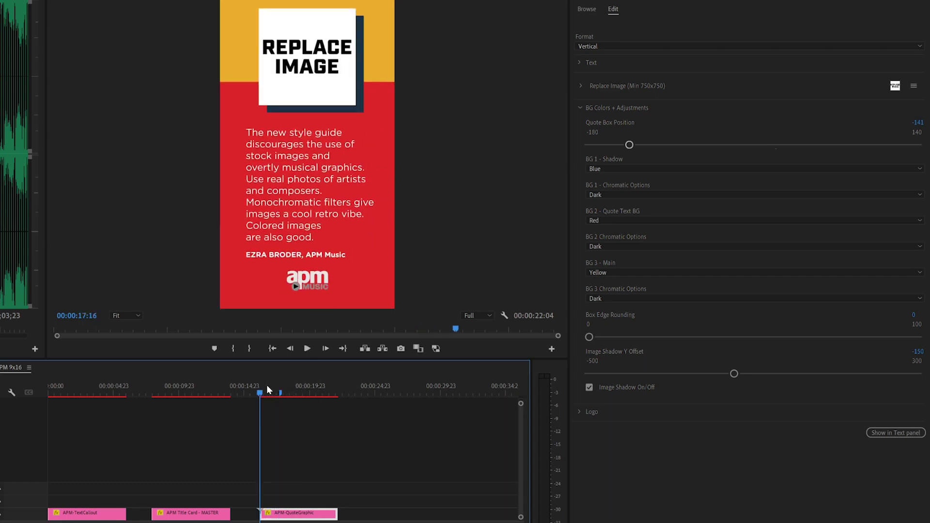
pyautogui.press('space')
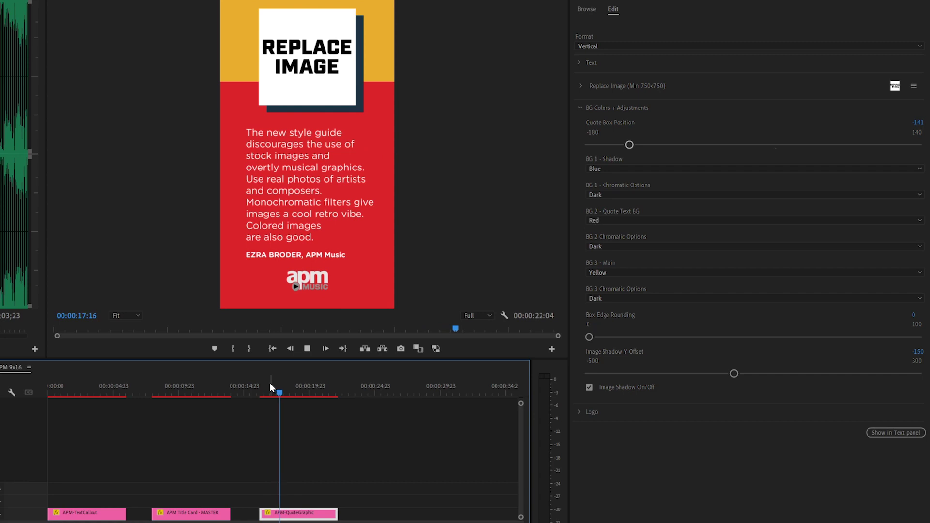
pyautogui.click(269, 389)
pyautogui.press('space')
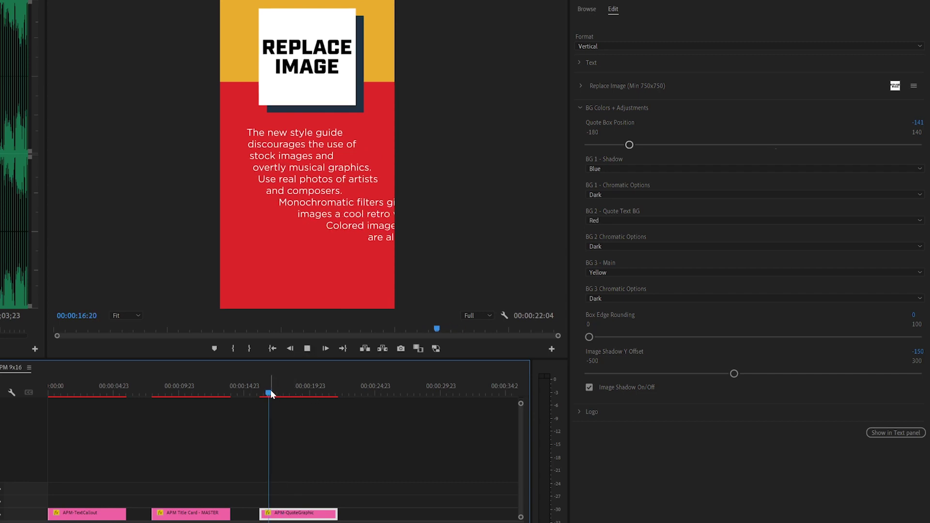
pyautogui.click(266, 391)
pyautogui.press('space')
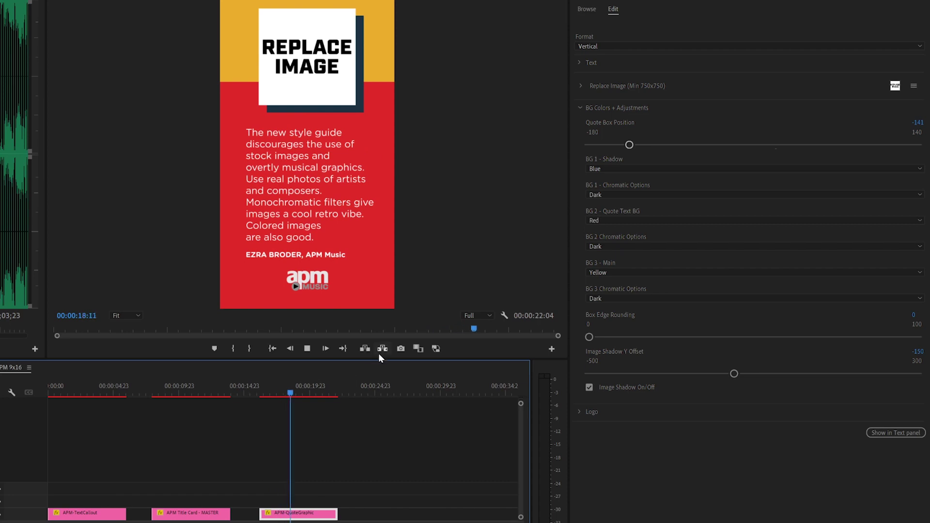
pyautogui.press('space')
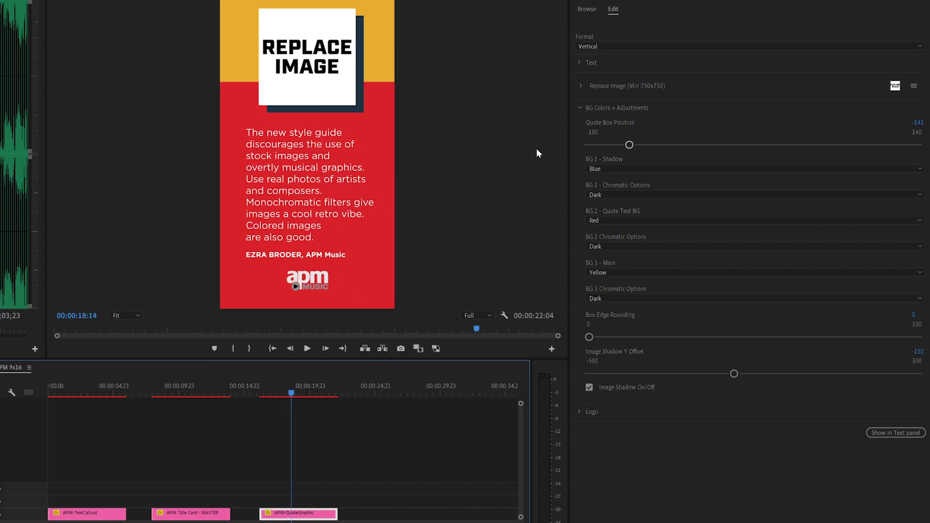
pyautogui.click(580, 107)
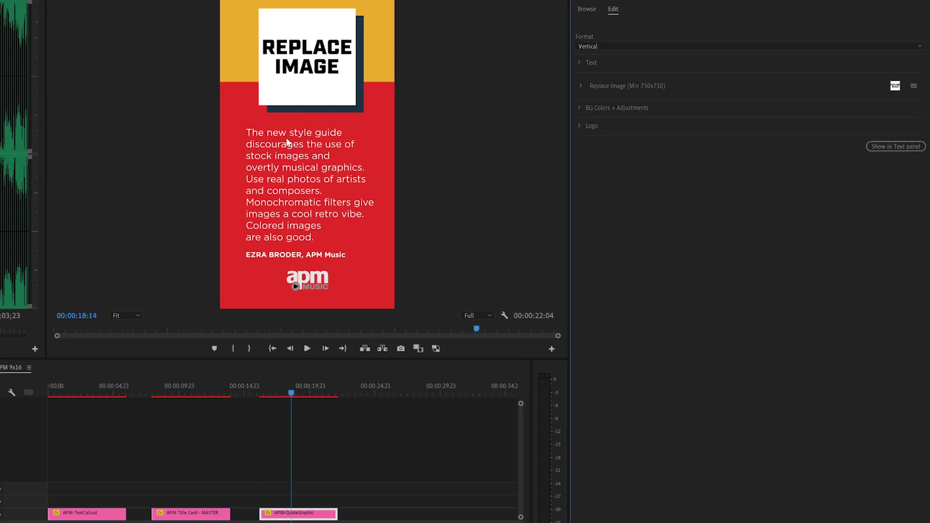
# Trim the Quote Text to end at 'overtly musical graphics.', removing the later sentences.
pyautogui.click(579, 63)
pyautogui.click(625, 103)
pyautogui.click(648, 98)
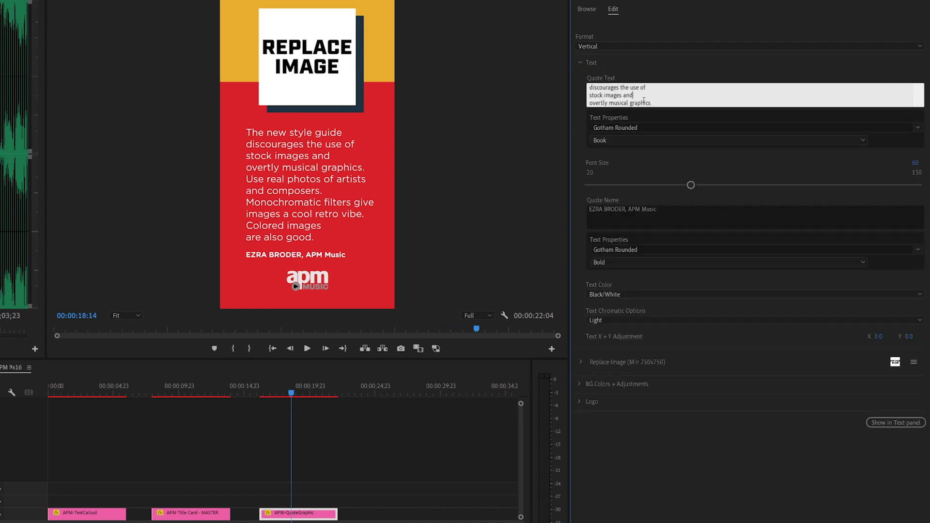
pyautogui.hotkey('ctrl', 'a')
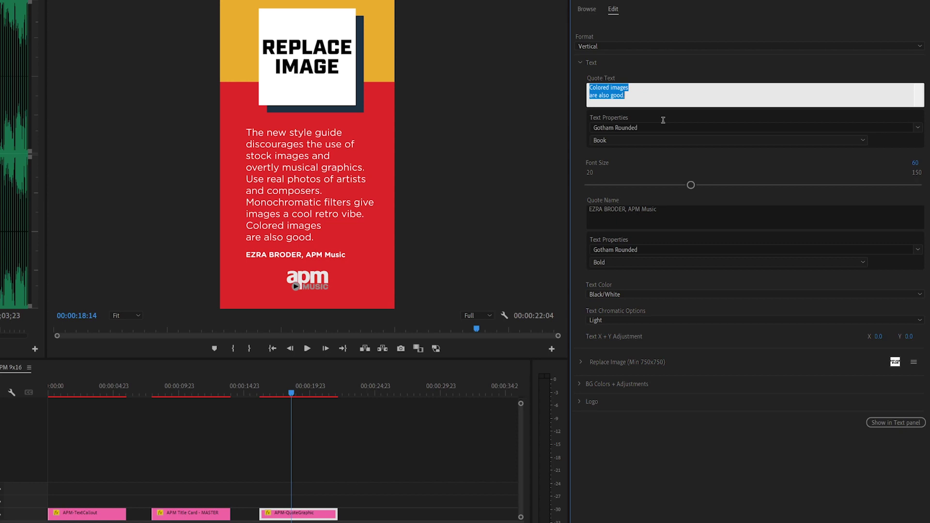
pyautogui.click(677, 103)
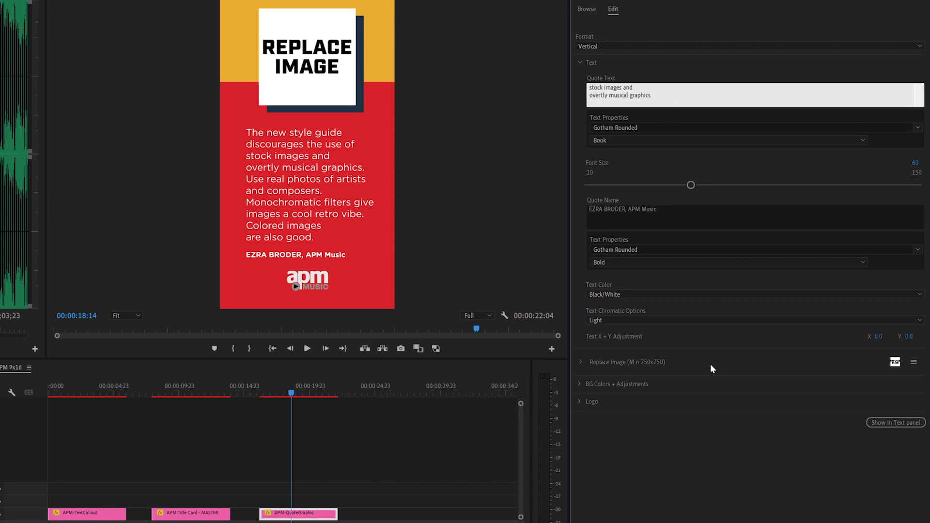
pyautogui.click(653, 467)
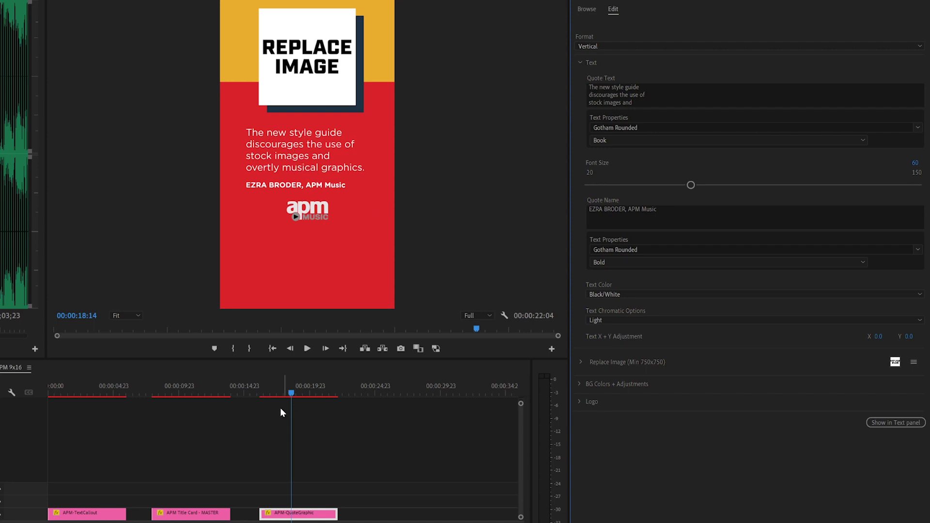
# Scrub the QuoteGraphic clip to review the full quote animating in, through the credit and logo.
pyautogui.moveTo(287, 394)
pyautogui.mouseDown()
pyautogui.moveTo(262, 394)
pyautogui.moveTo(275, 394)
pyautogui.mouseUp()
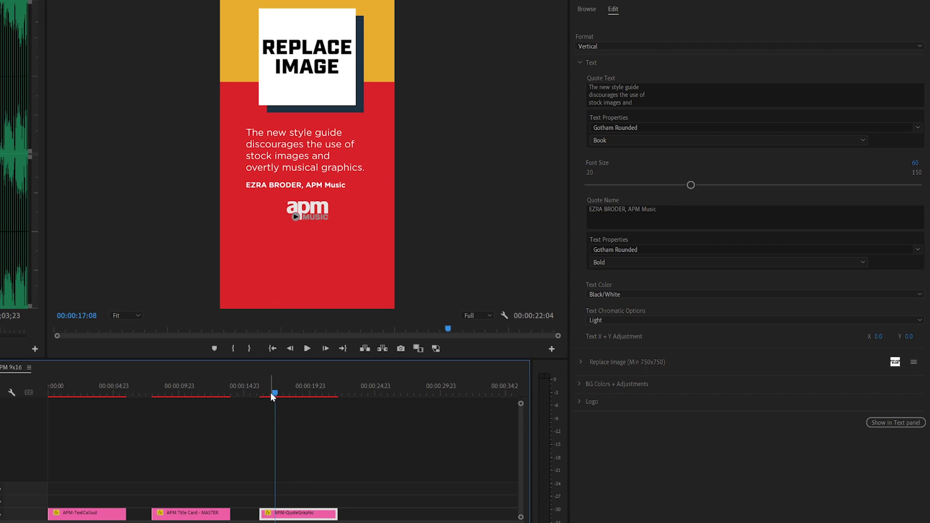
pyautogui.moveTo(271, 394); pyautogui.dragTo(270, 396)
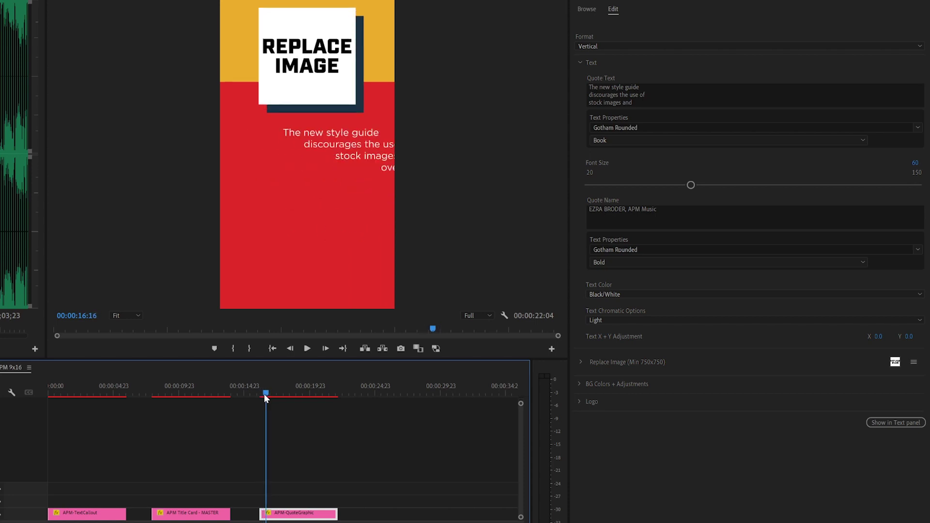
pyautogui.moveTo(268, 395); pyautogui.dragTo(269, 396)
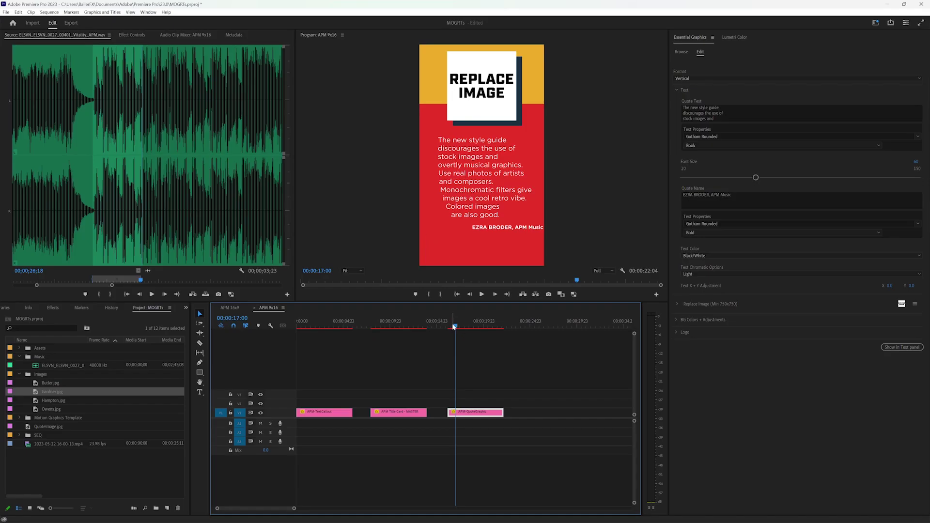
pyautogui.click(274, 395)
pyautogui.moveTo(457, 328); pyautogui.dragTo(460, 329)
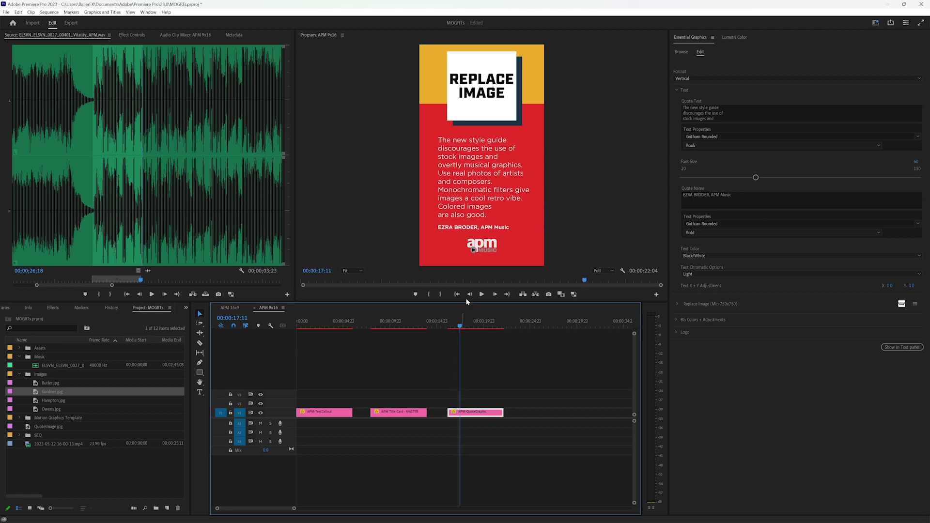